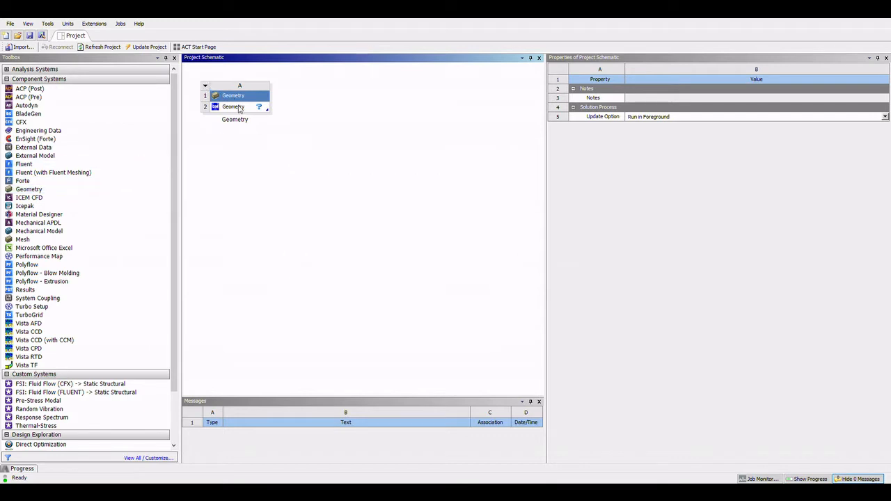
Step: Open the Geometry component in DesignModeler and prepare the XYPlane for sketching, viewed face-on
click(239, 109)
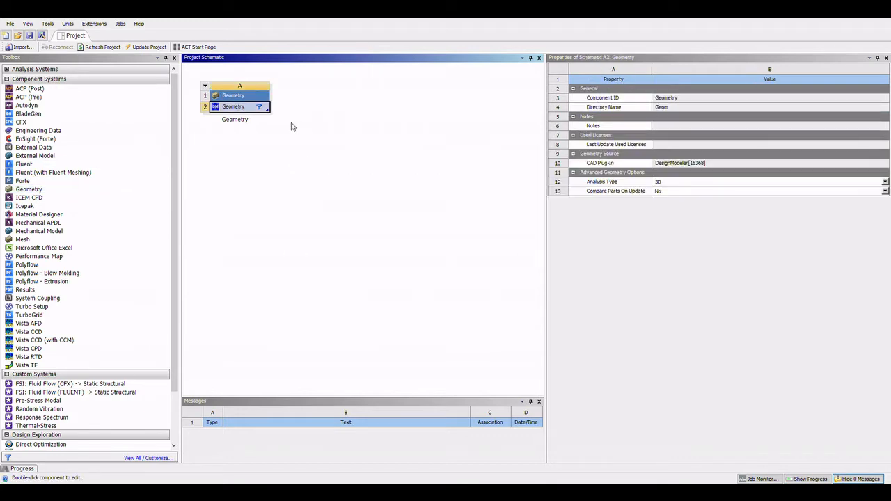
click(457, 153)
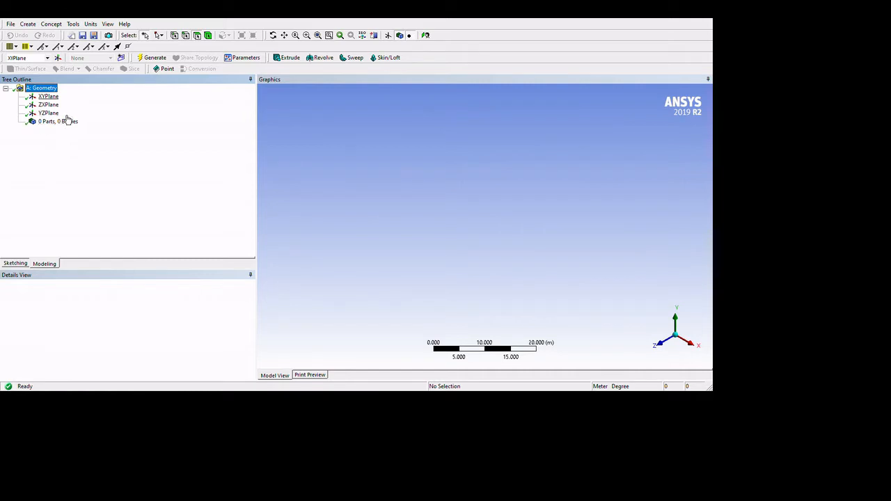
key(Down)
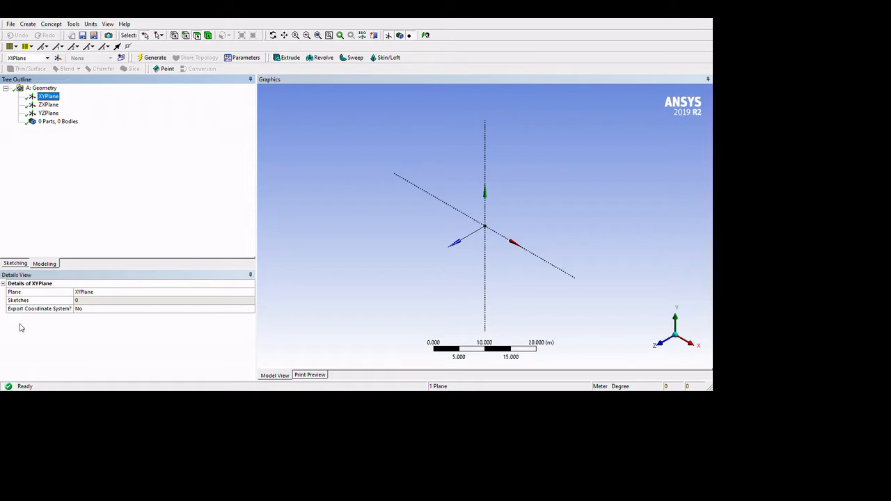
click(17, 263)
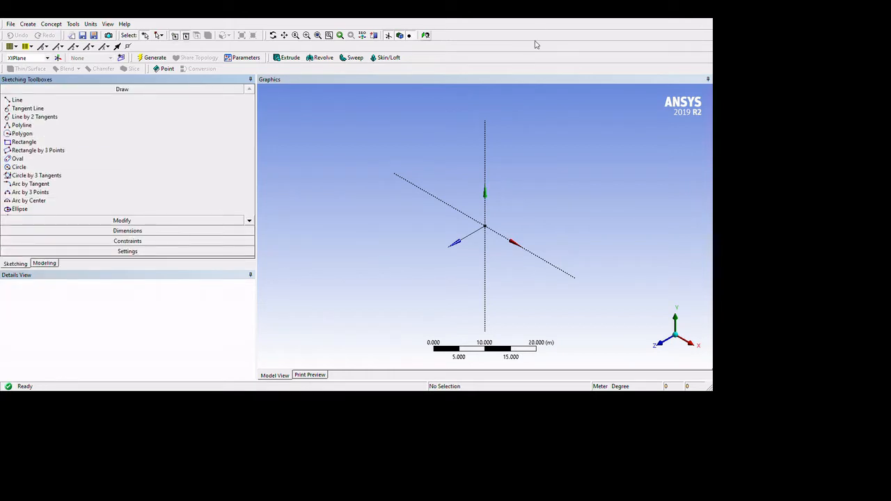
scroll(602, 294, up, 7)
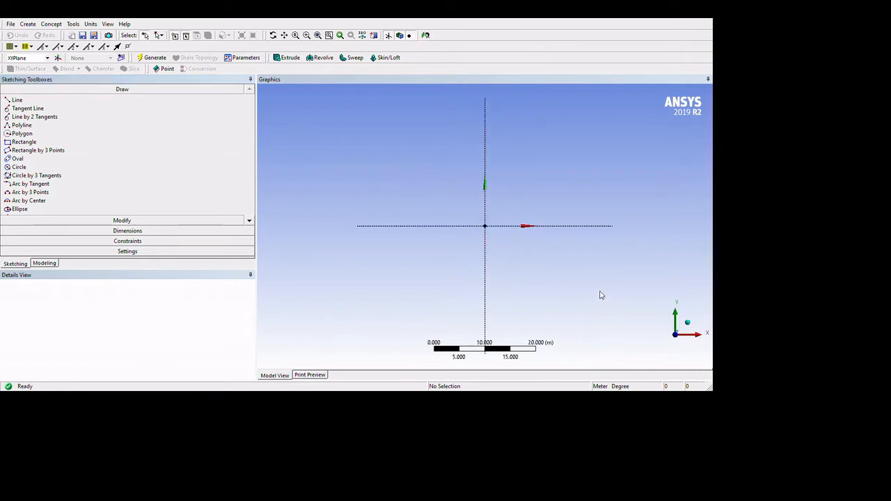
Step: Draw a horizontal rectangle about 17.4 m by 1.3 m with its lower-left corner at the origin
click(28, 142)
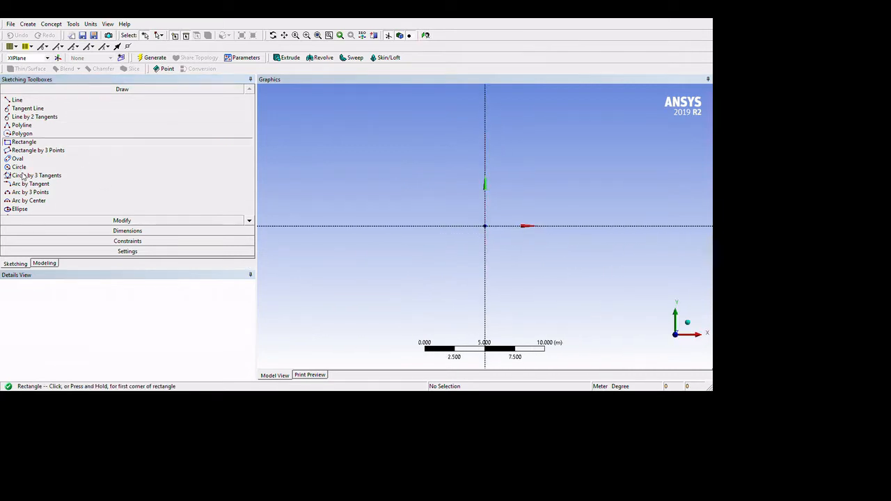
click(607, 282)
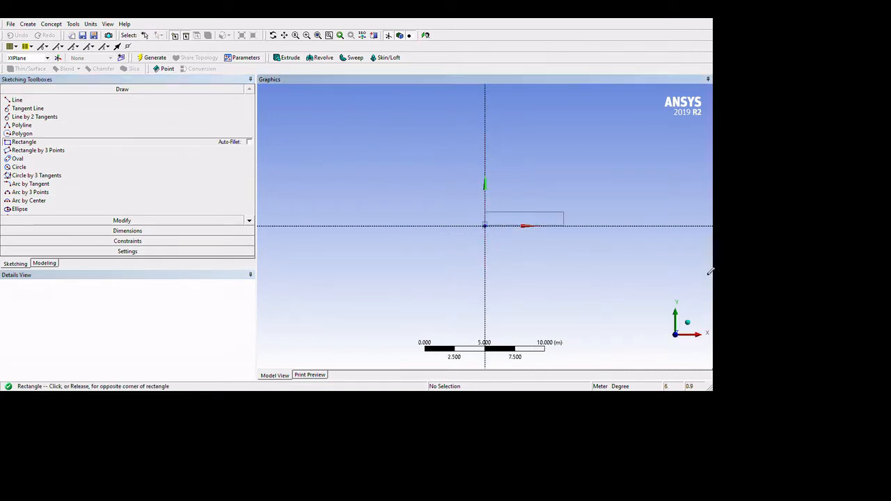
click(869, 265)
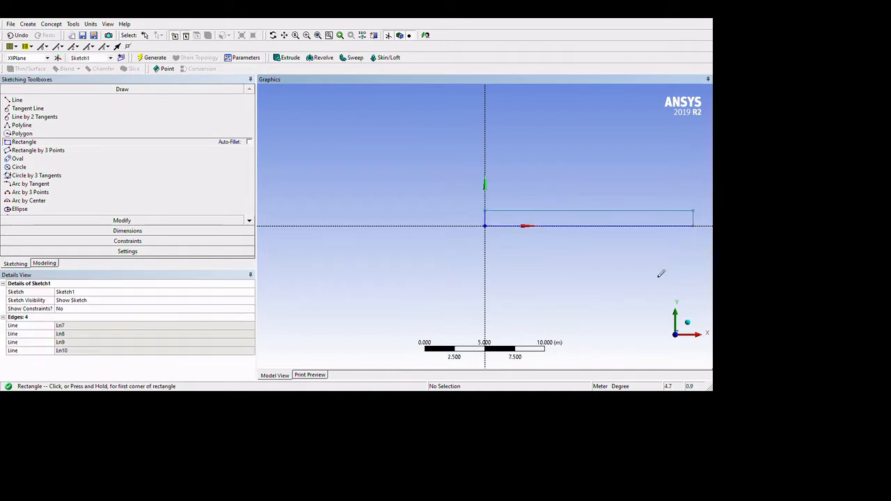
Step: Dimension the rectangle's height and its horizontal length with general dimensions
click(158, 287)
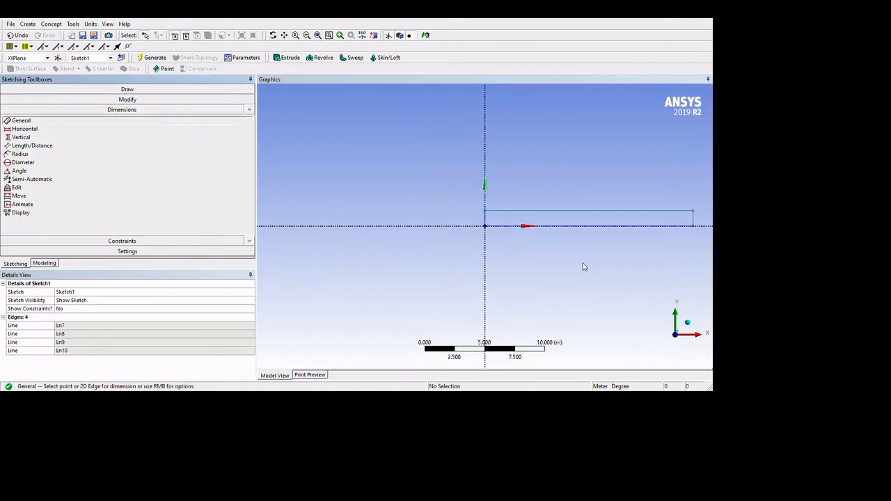
click(609, 266)
click(557, 272)
click(631, 282)
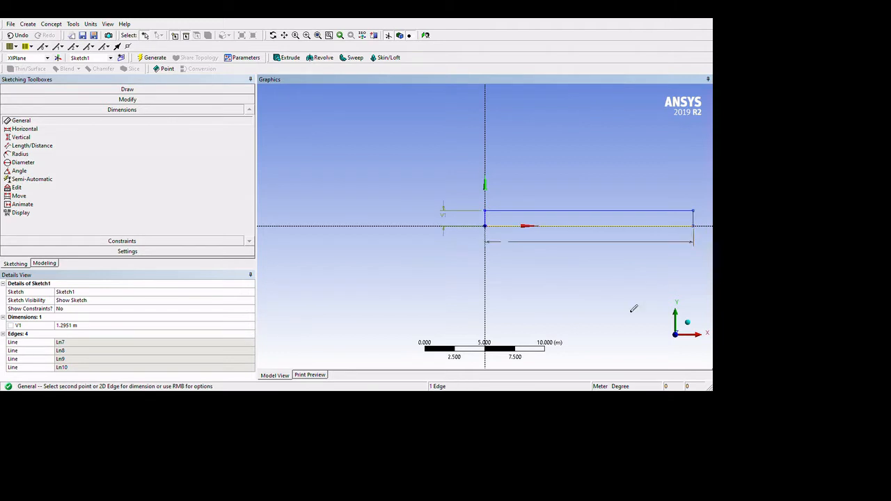
click(631, 305)
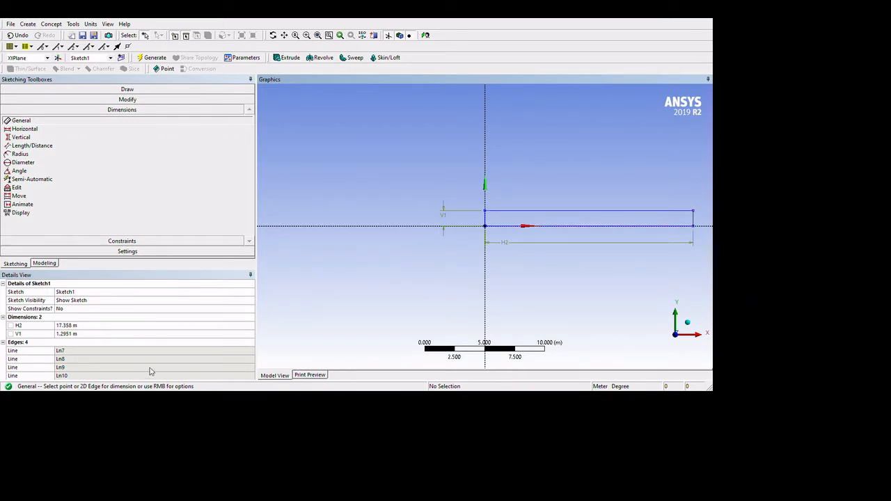
Step: Set the rectangle's height V1 to 0.003 m and its length H2 to 0.63 m
click(77, 326)
key(Down)
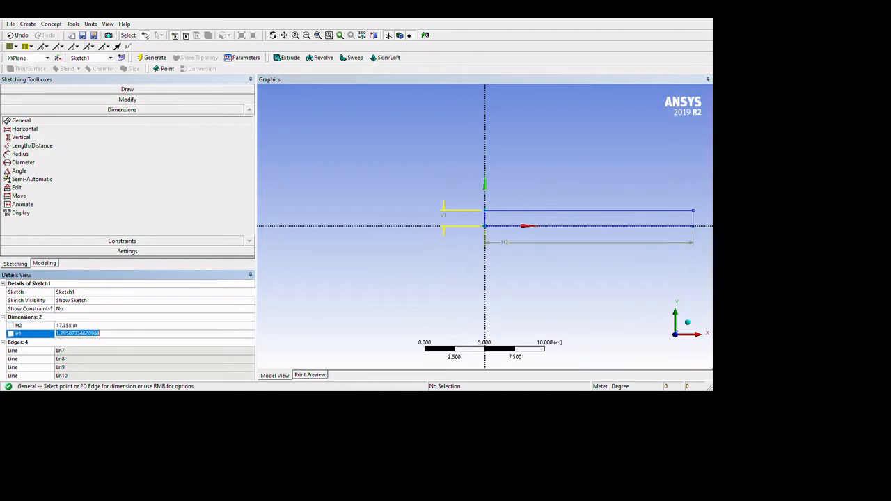
text(0.003)
key(Up)
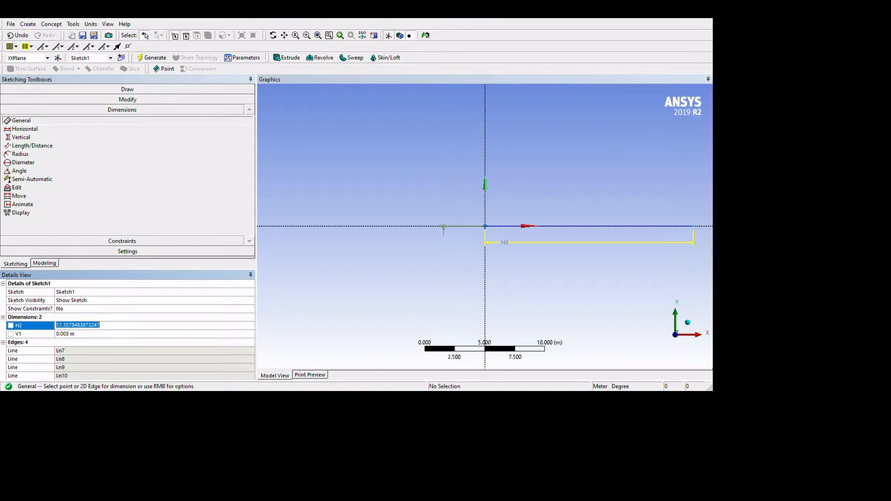
text(0.63)
key(Return)
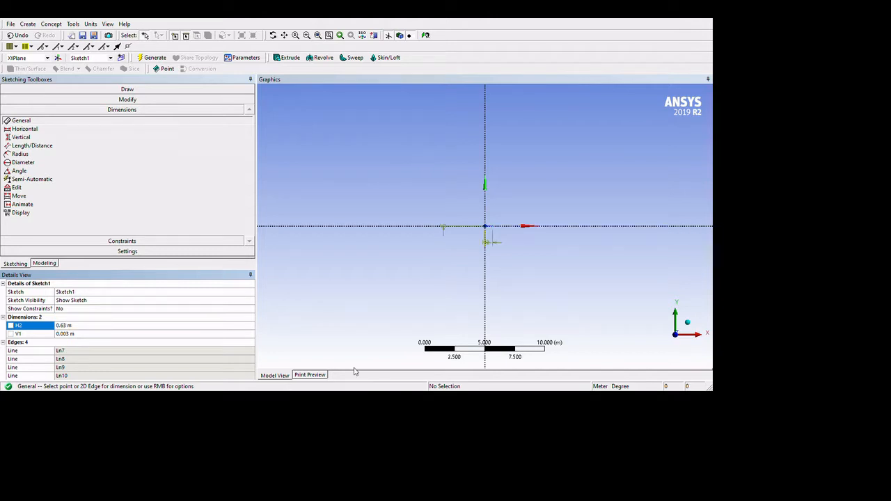
Step: Add a second sketch on the XYPlane, separate from the first rectangle's sketch
scroll(592, 296, up, 5)
scroll(597, 296, up, 10)
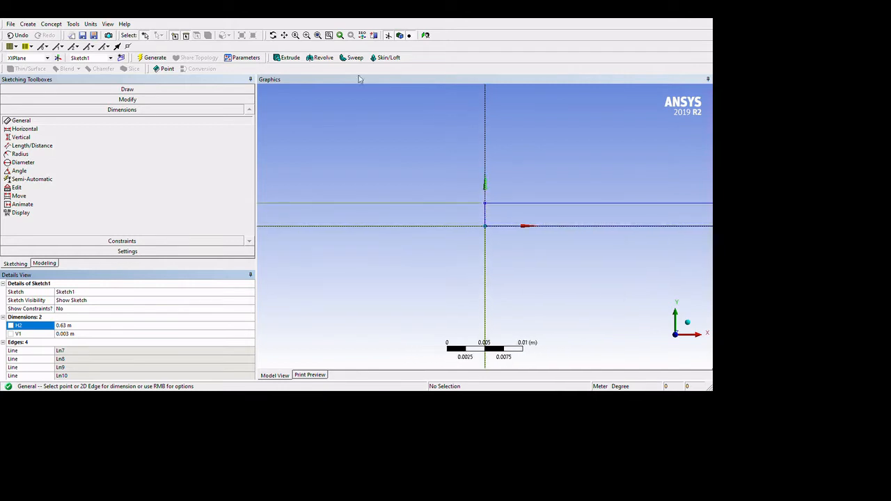
scroll(527, 199, up, 1)
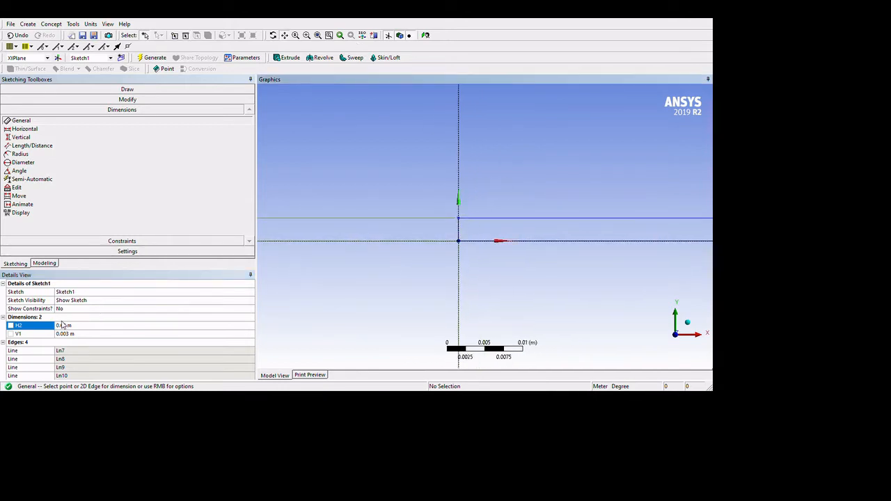
click(46, 263)
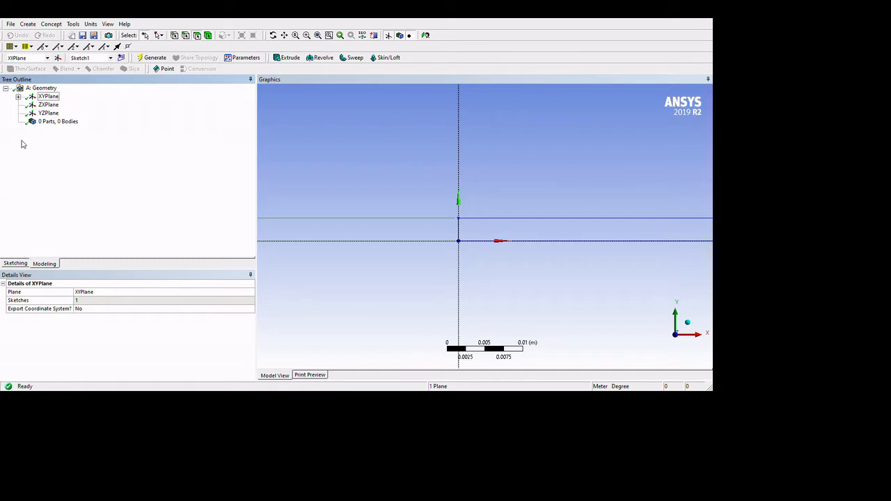
click(19, 96)
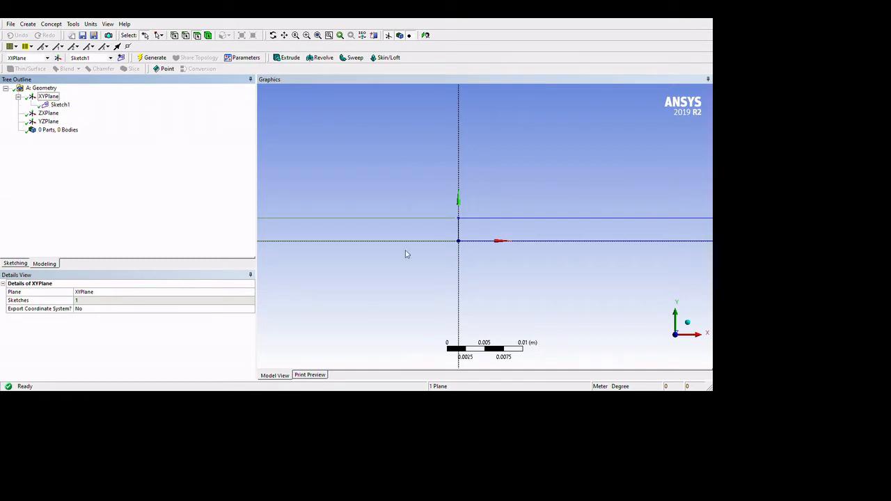
click(59, 104)
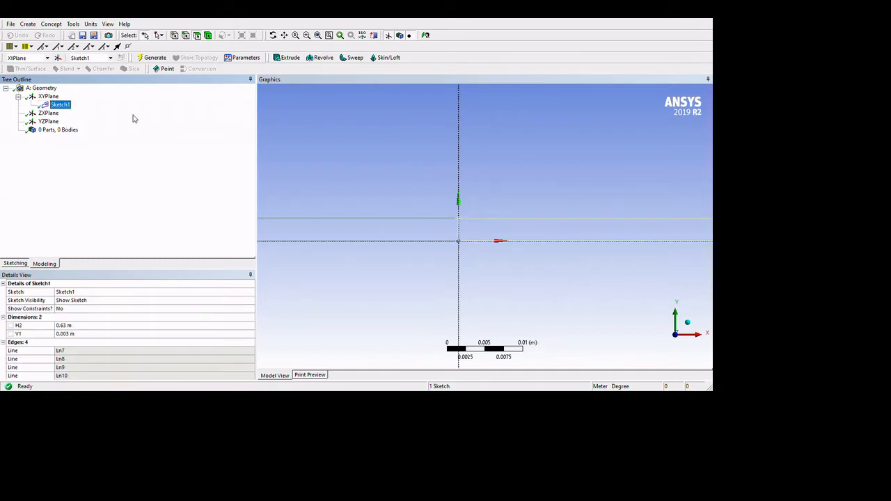
click(49, 97)
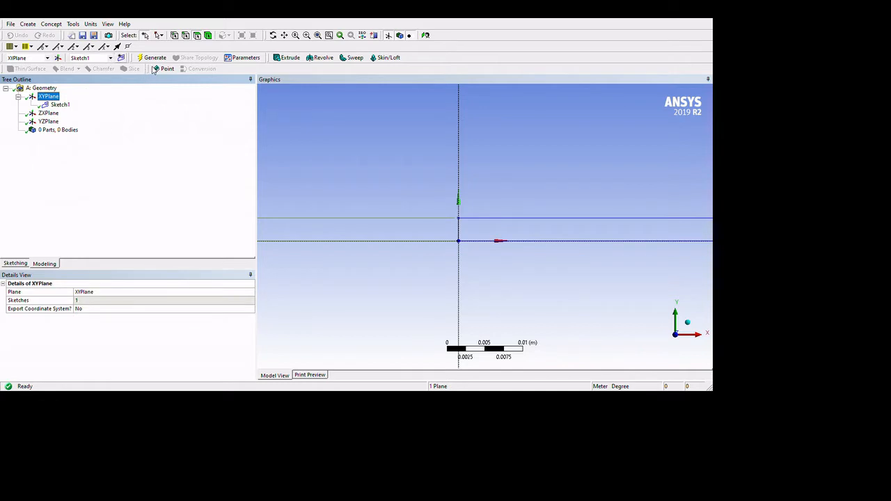
click(121, 57)
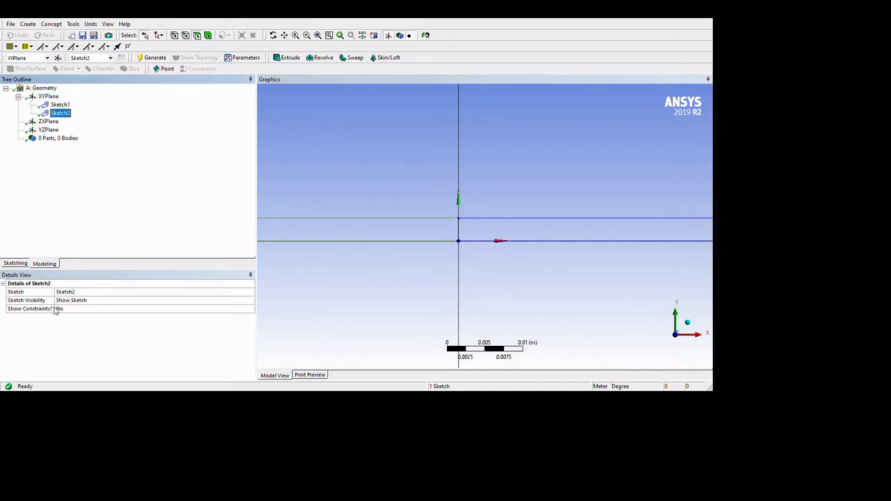
Step: Draw a rectangle about 0.030 m by 0.0027 m on the first one's top edge, starting from its upper-left corner
click(15, 264)
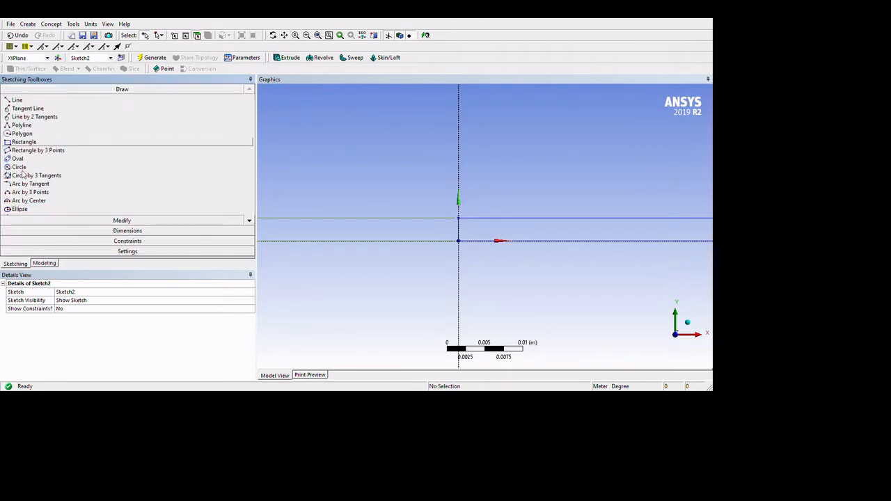
click(24, 142)
click(458, 218)
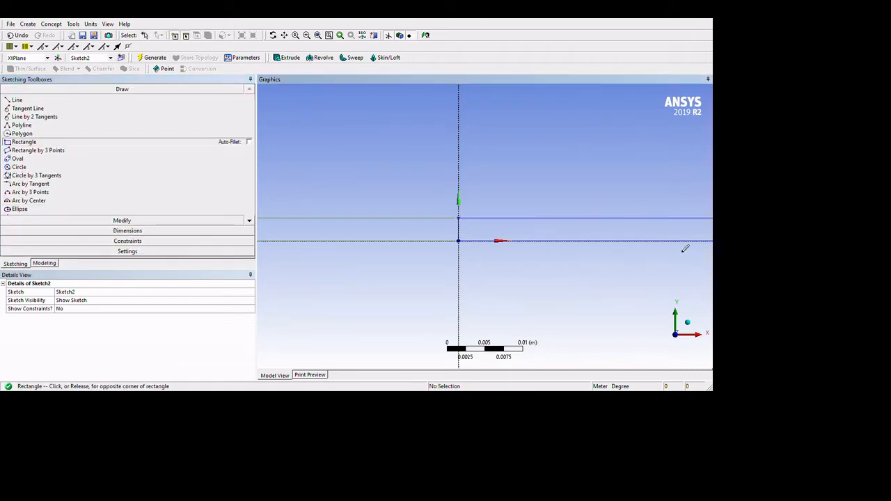
click(864, 249)
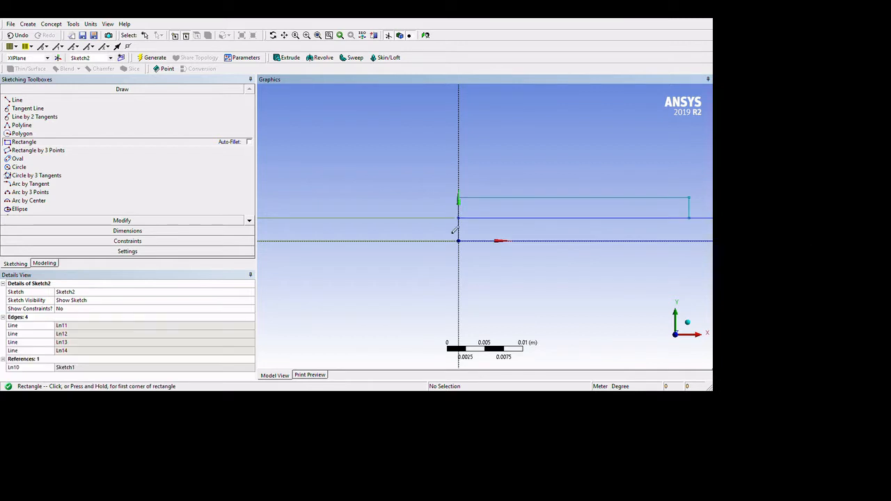
Step: Dimension the second rectangle's height and horizontal length with general dimensions
click(128, 230)
click(544, 218)
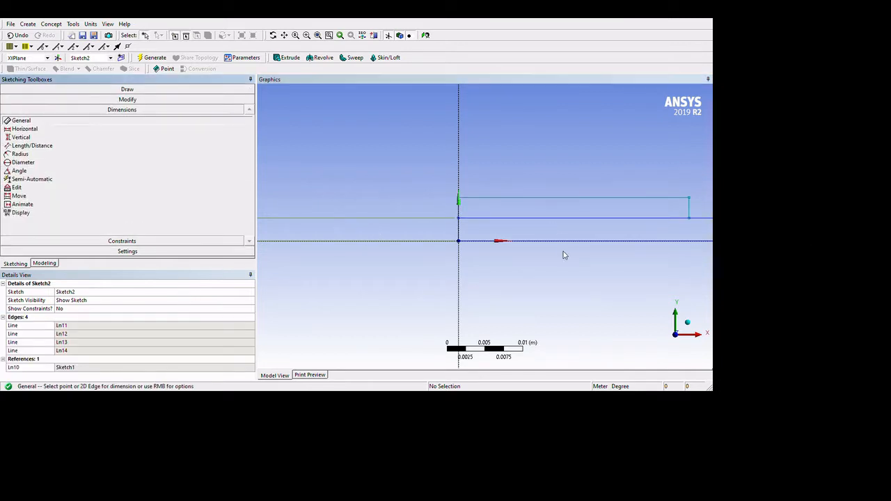
click(484, 263)
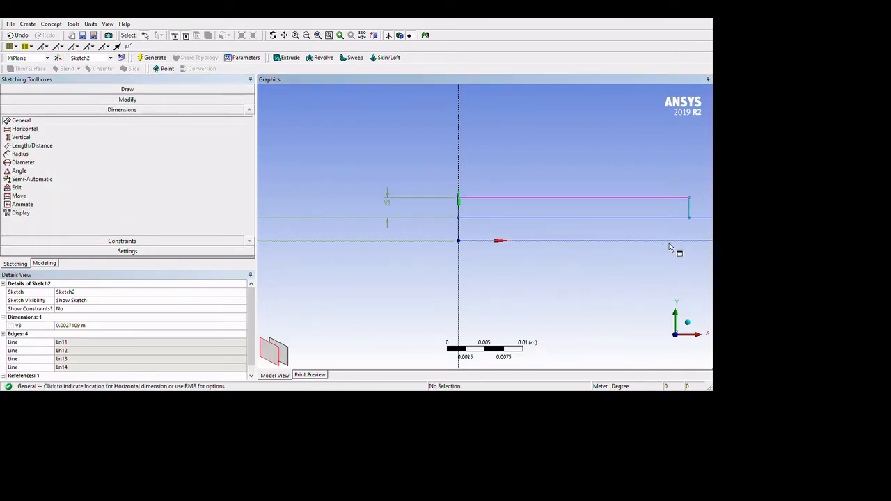
click(670, 245)
click(657, 335)
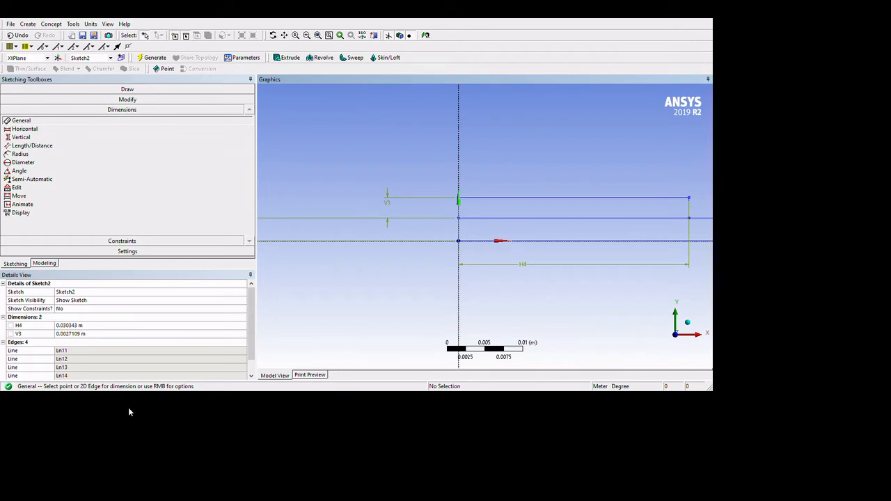
Step: Set the second rectangle's length H4 to 0.63 m and its height V3 to 0.0003 m
click(82, 325)
text(0)
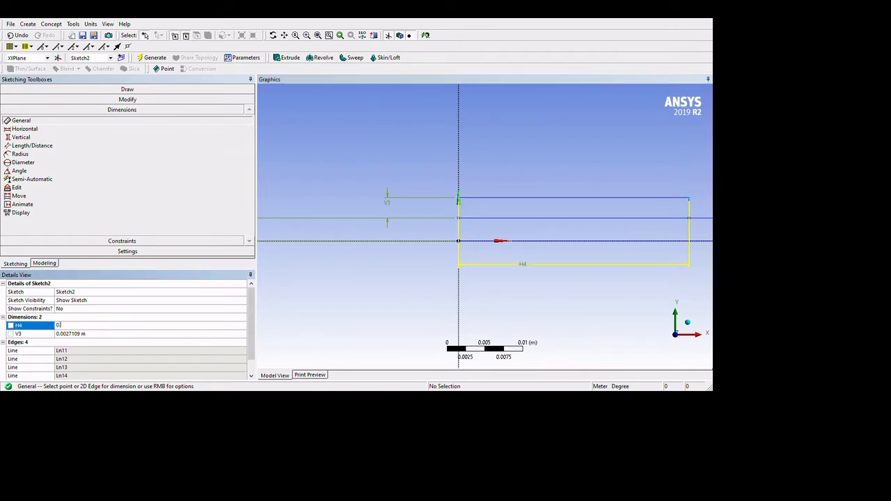
text(.63)
key(Tab)
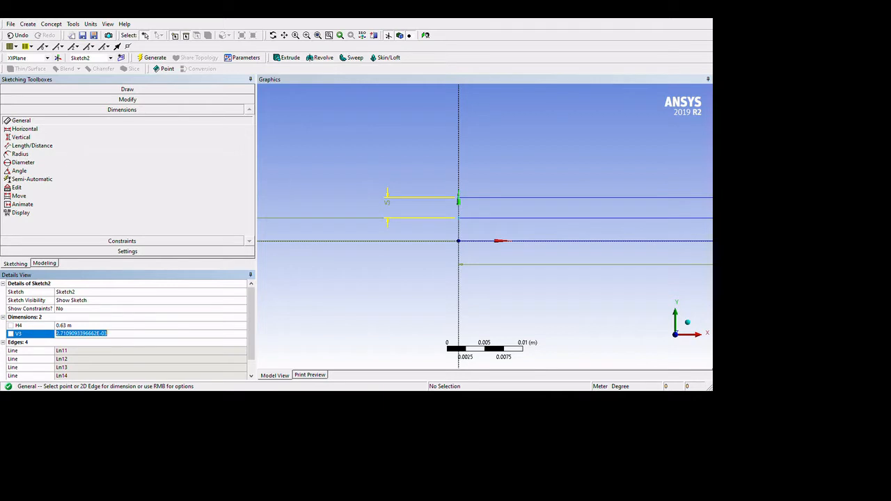
text(0.0003)
key(Return)
Step: Add a third sketch on the XYPlane and select it in the model tree
scroll(536, 264, up, 3)
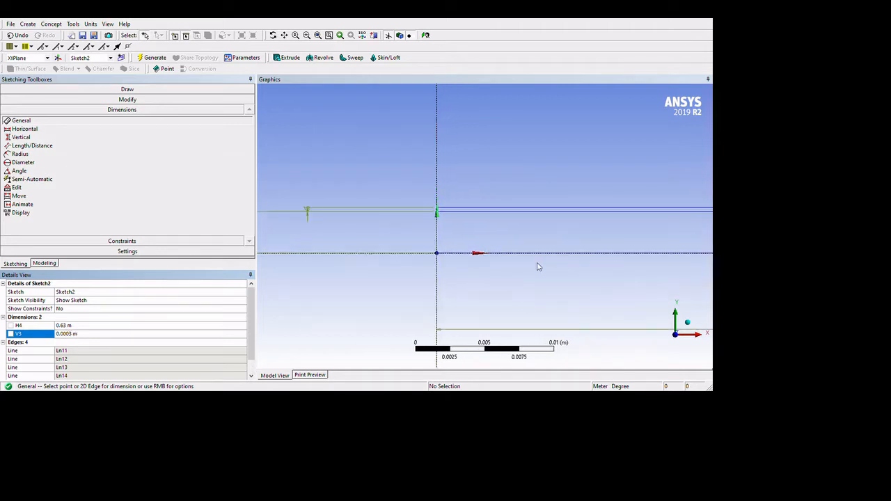
click(44, 263)
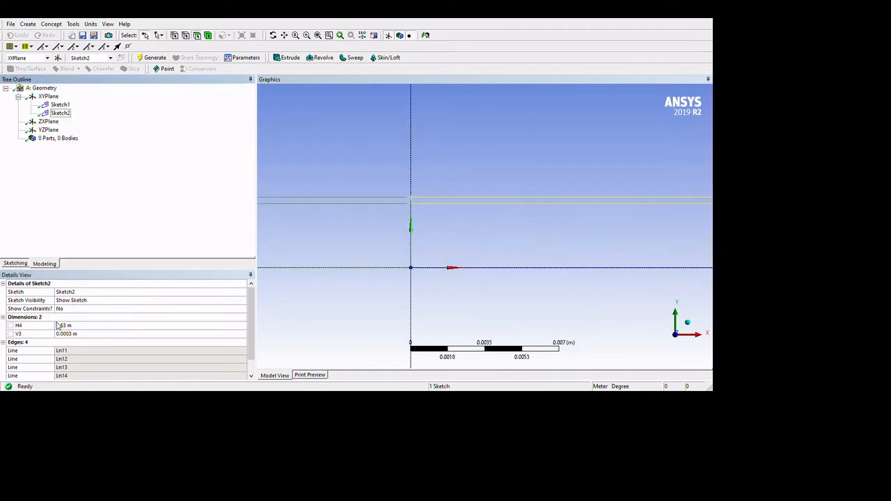
click(48, 96)
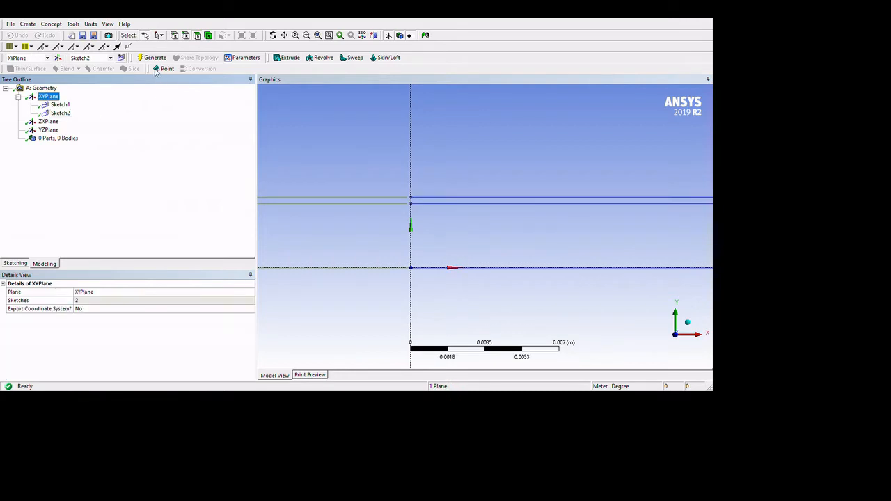
click(120, 57)
click(60, 121)
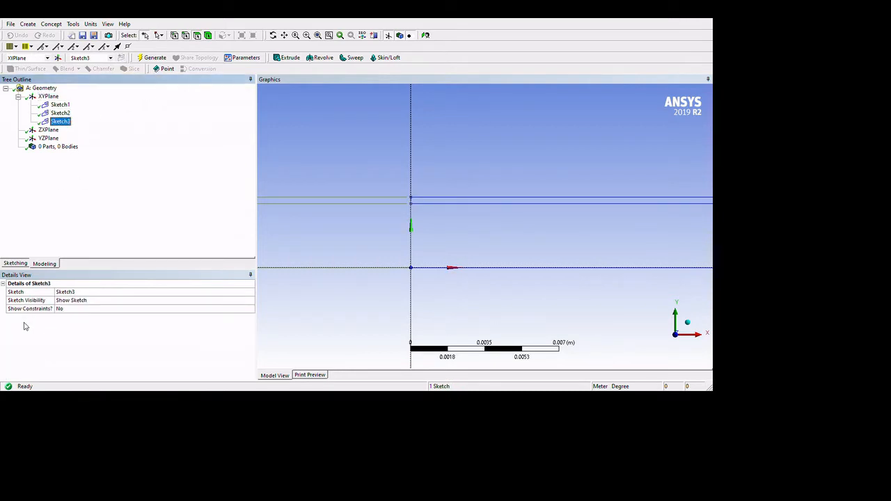
Step: Draw a rectangle about 0.0125 m by 0.0010 m in the third sketch, starting from the second rectangle's upper-left corner
click(15, 264)
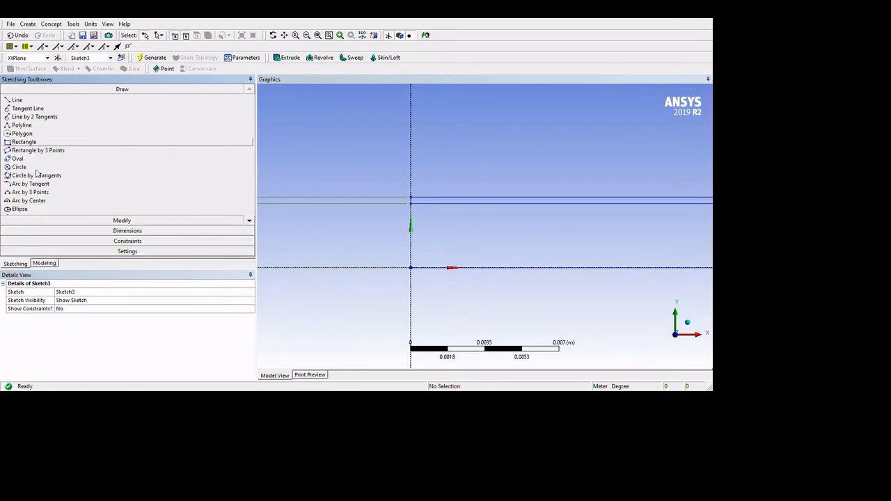
click(24, 142)
click(410, 198)
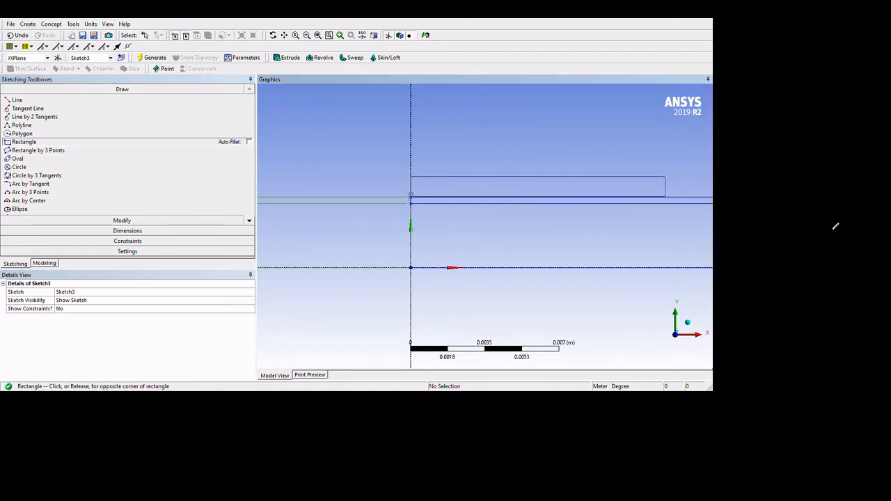
click(676, 175)
Step: Dimension the third rectangle's height and horizontal length with general dimensions
click(177, 230)
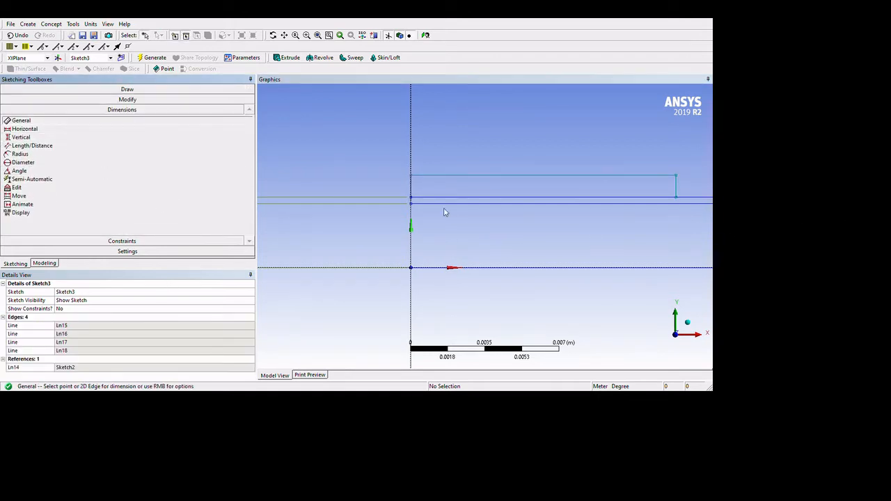
click(411, 186)
click(286, 183)
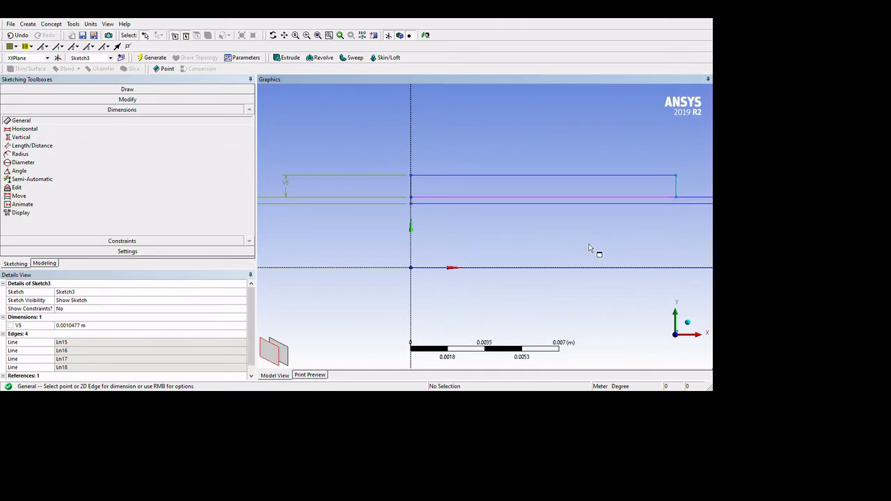
click(471, 198)
click(596, 369)
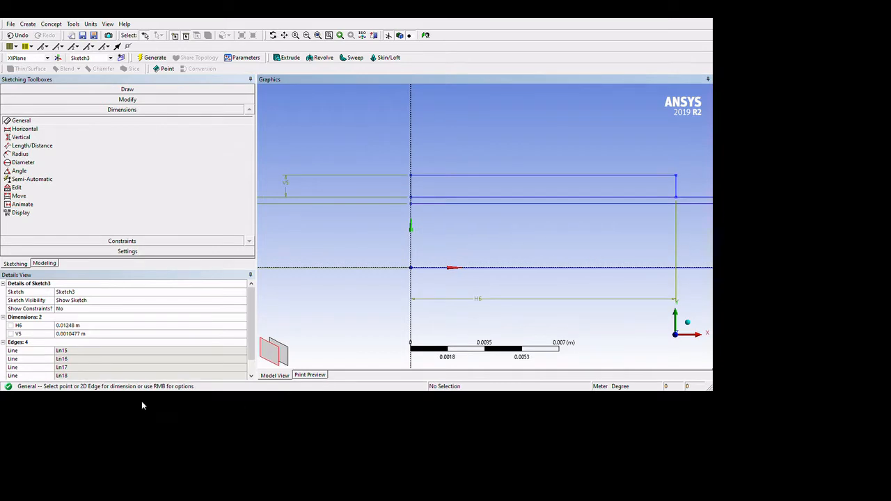
Step: Set the third rectangle's length H6 to 0.63 m and its height V5 to 0.0004 m
click(78, 325)
text(0.63)
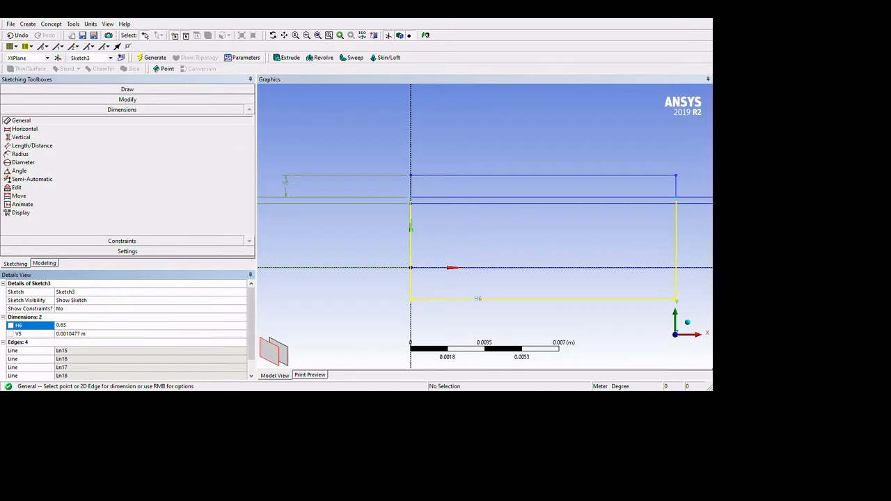
key(Return)
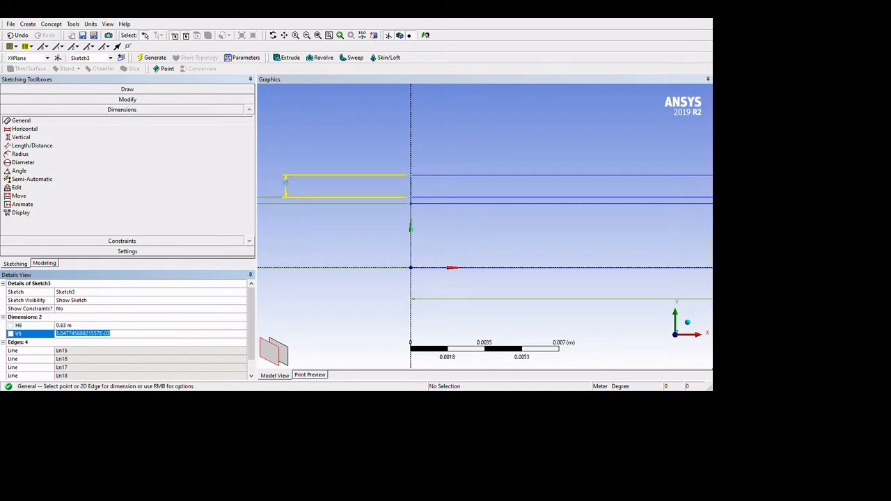
text(0.0004)
key(Return)
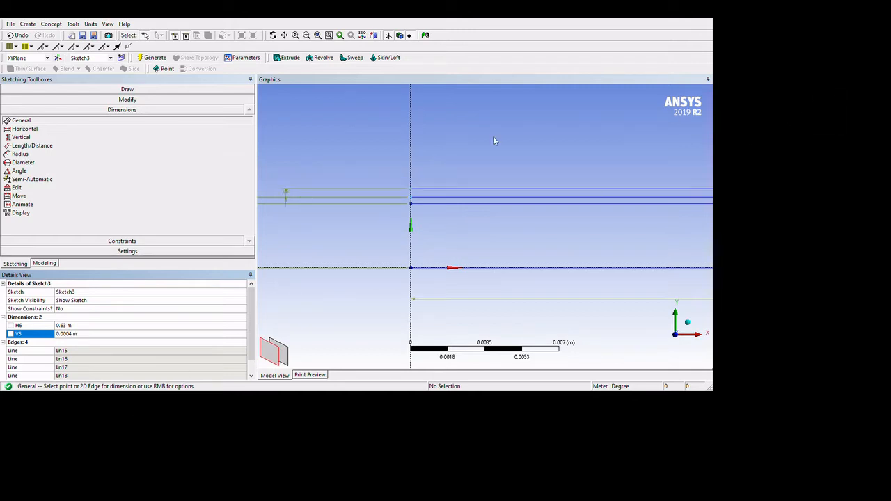
Step: Add a fourth sketch on the XYPlane and select it in the model tree
click(44, 263)
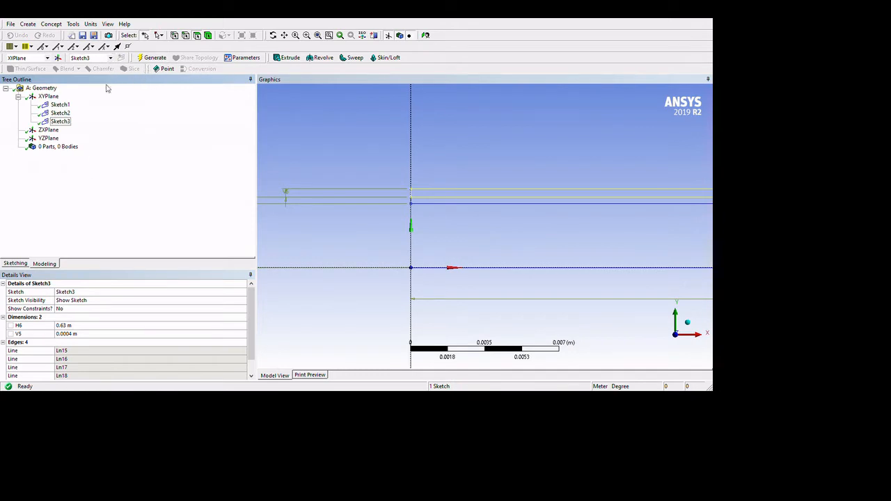
click(52, 97)
click(121, 57)
click(64, 130)
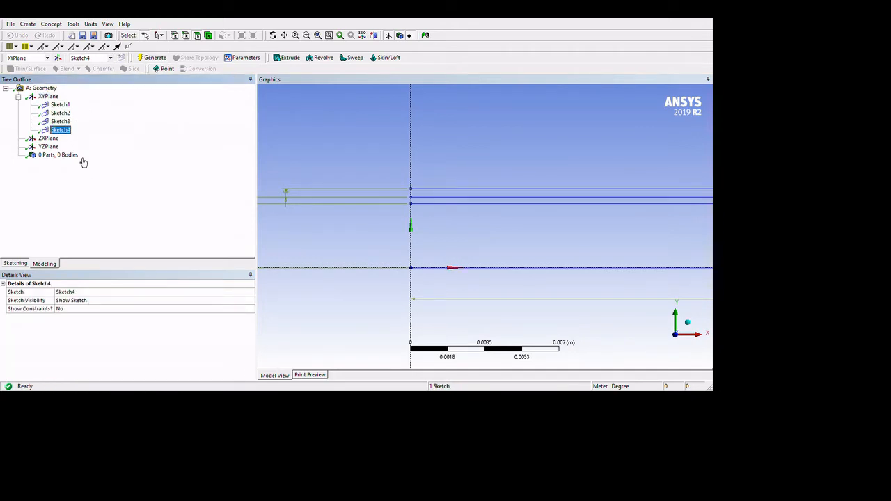
Step: Draw a rectangle about 0.0118 m by 0.0040 m on the third one's top edge, starting from its upper-left corner
click(15, 263)
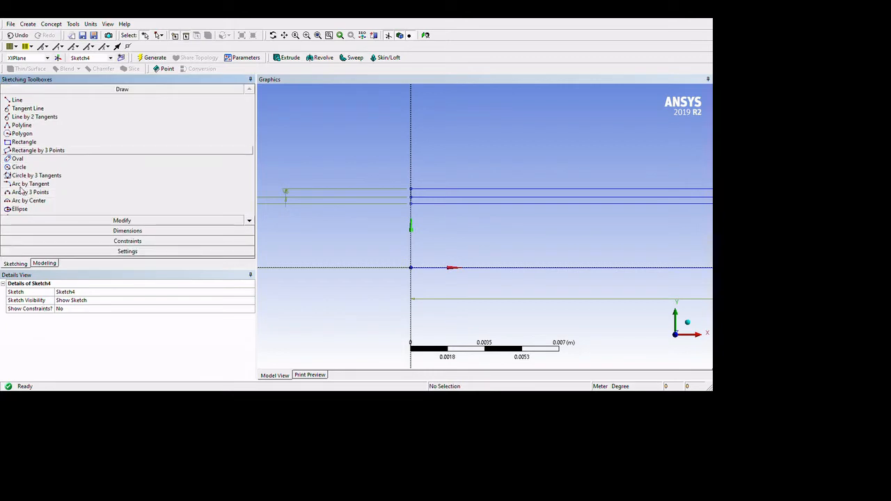
click(24, 142)
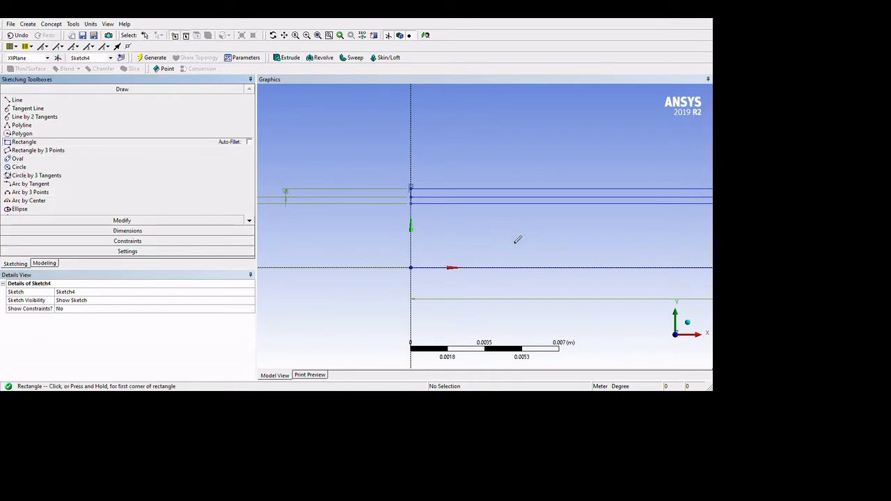
click(411, 189)
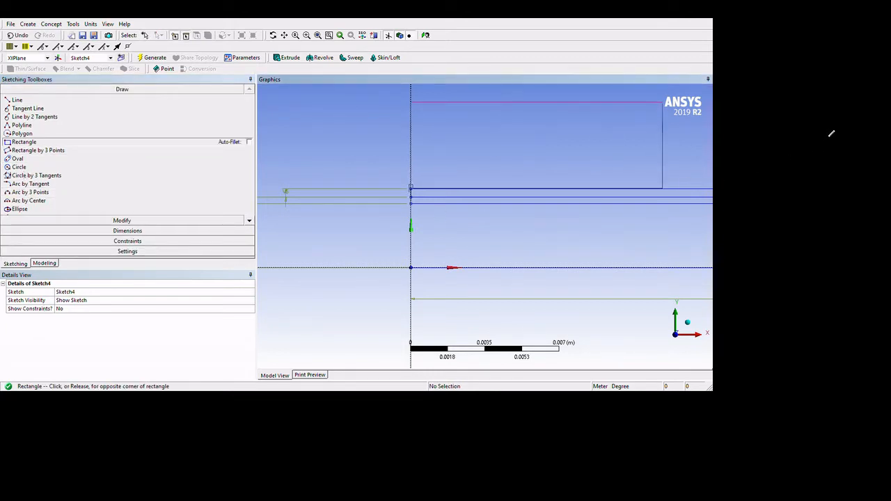
click(830, 135)
Step: Dimension the fourth rectangle's height and horizontal length with general dimensions
click(189, 231)
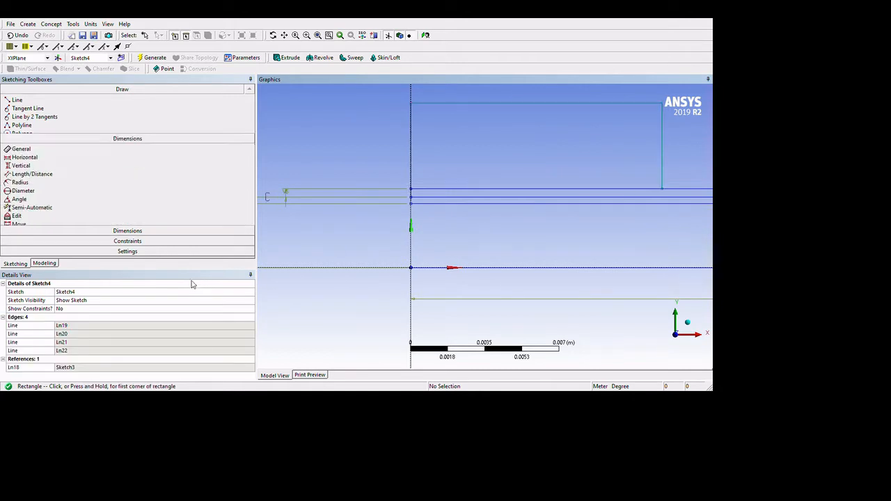
click(512, 164)
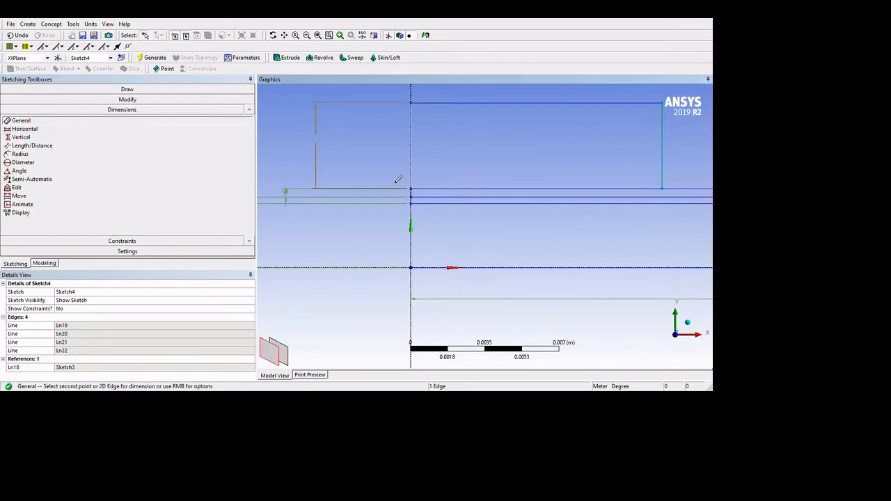
click(395, 180)
click(624, 233)
click(622, 398)
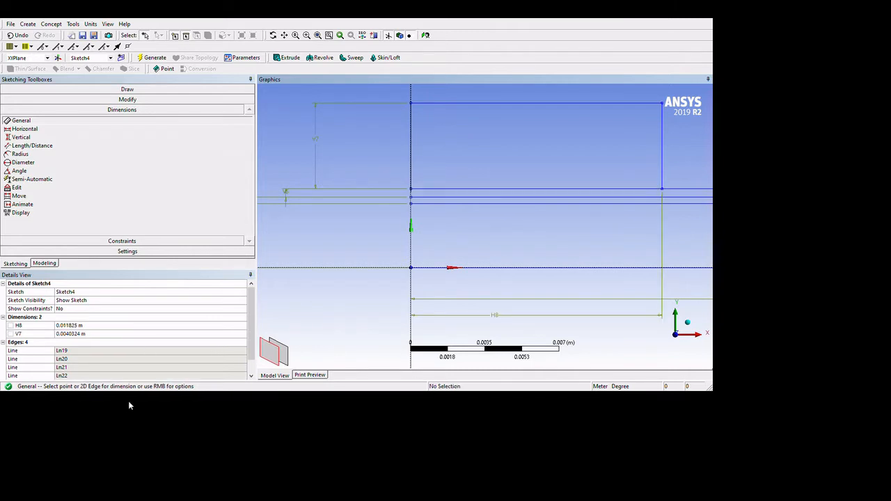
Step: Set the fourth rectangle's length H8 to 0.63 m and its height V7 to 0.013 m
click(82, 325)
text(0.63)
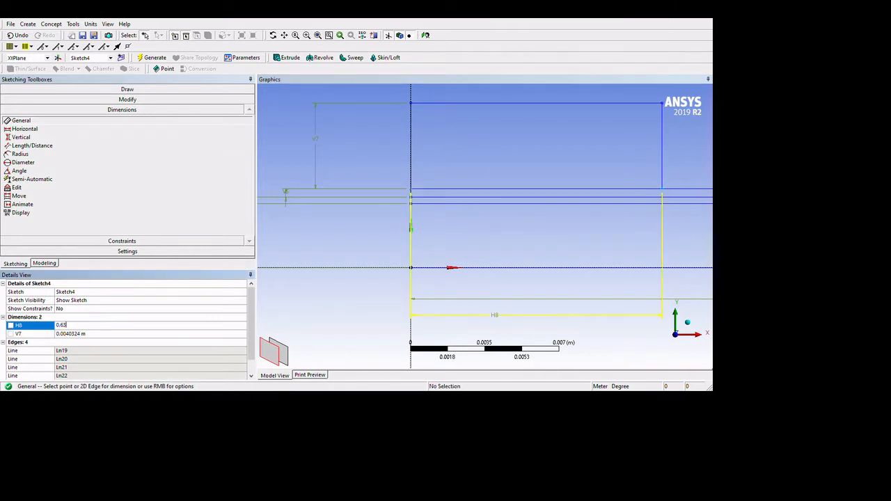
key(Tab)
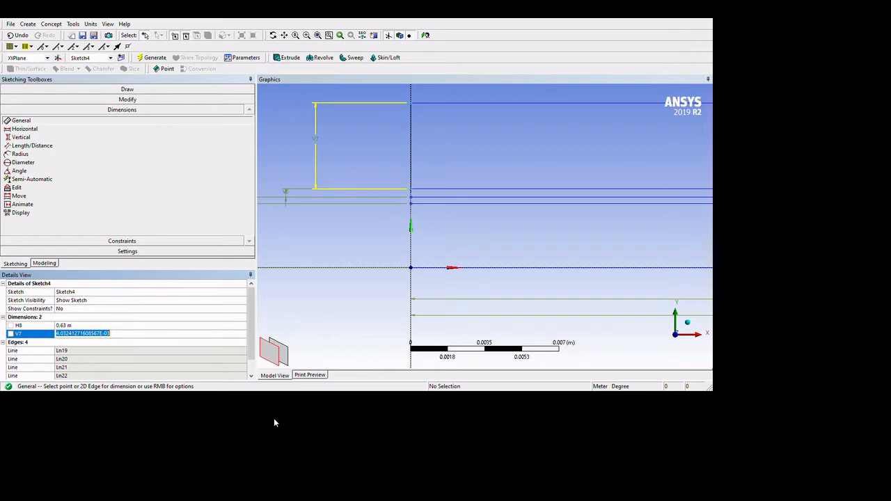
text(0.013)
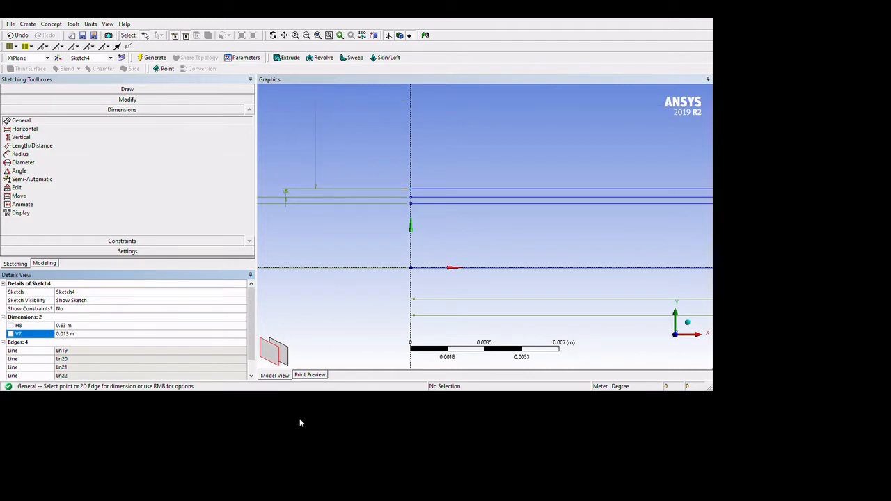
Step: In Sketch6, draw a horizontal line about 0.0098 m long inward from the middle of the fourth rectangle's left edge
scroll(546, 256, down, 5)
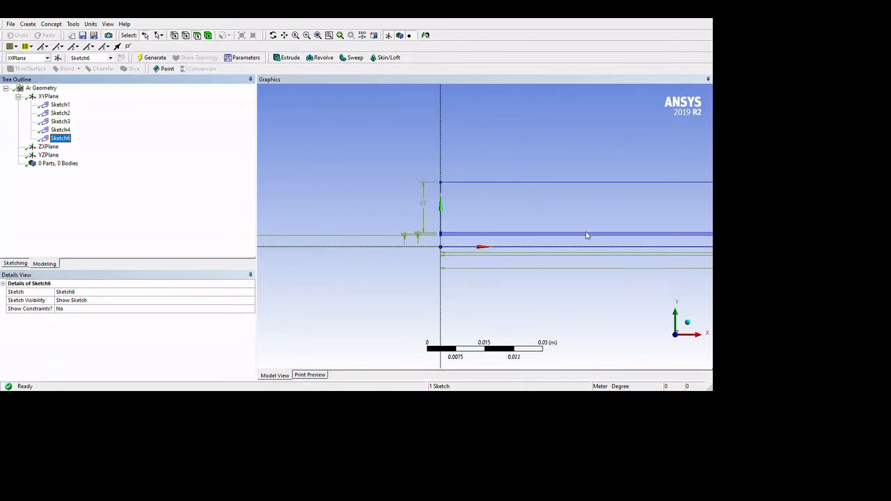
scroll(579, 246, up, 3)
scroll(519, 242, up, 1)
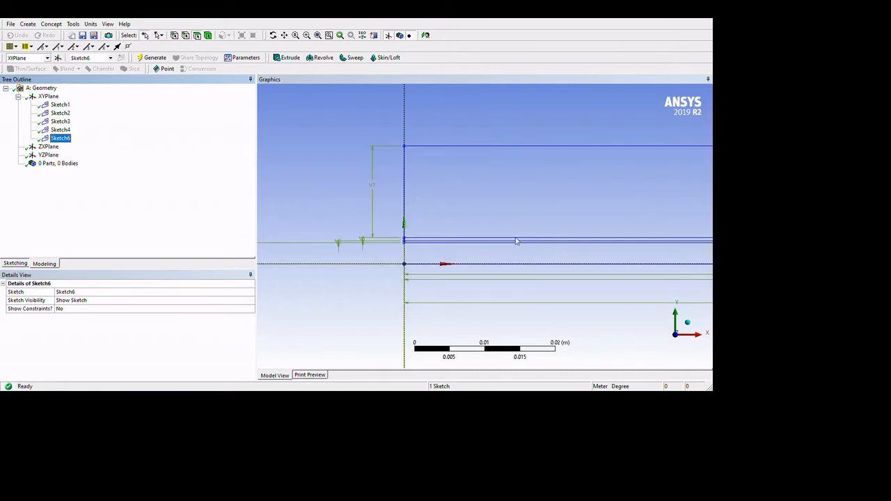
scroll(553, 265, up, 2)
scroll(519, 235, down, 1)
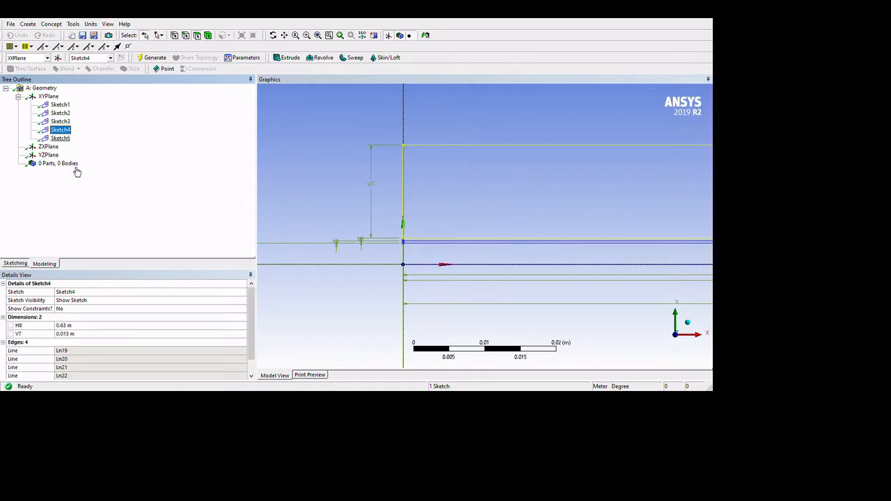
click(15, 264)
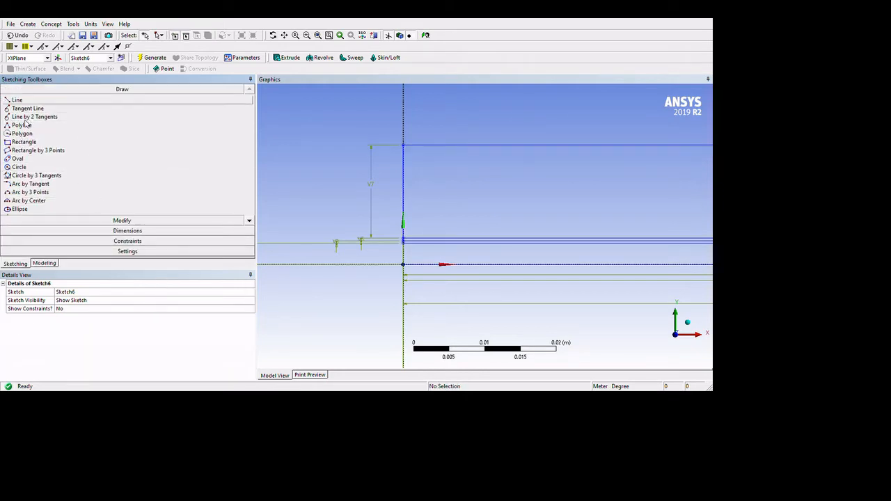
click(17, 100)
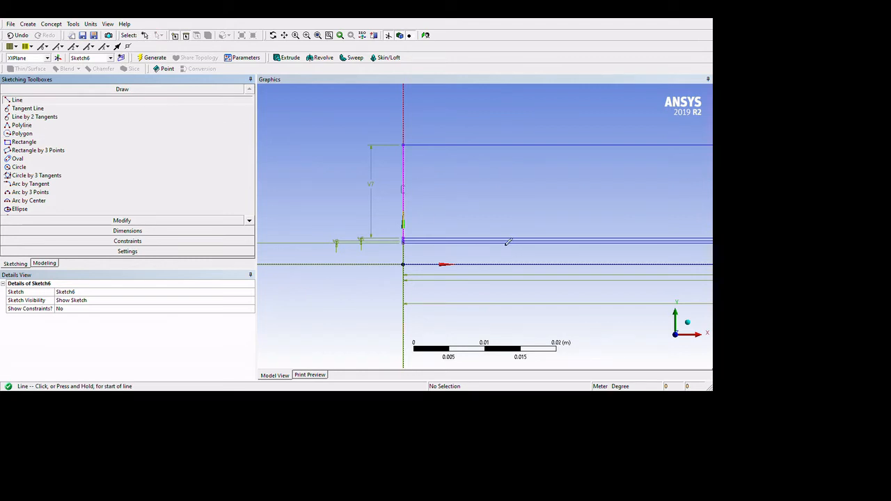
click(403, 190)
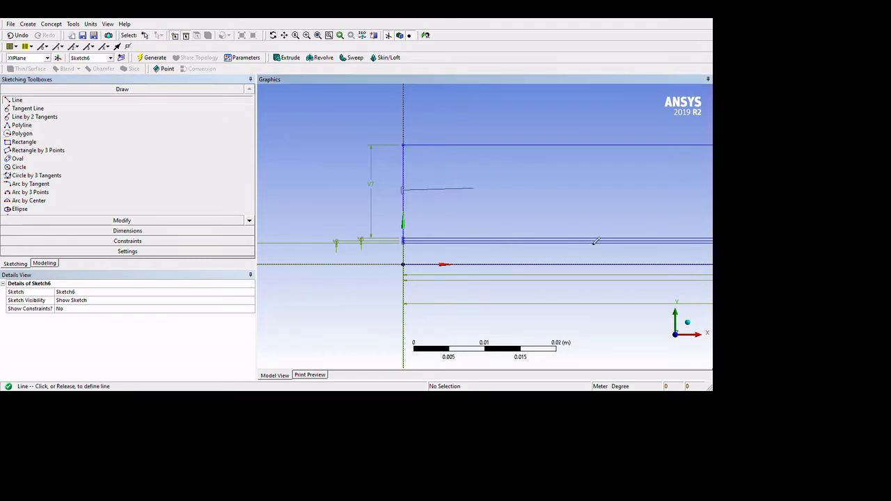
click(473, 190)
Step: Dimension the short line's horizontal length and its vertical distance from the fourth rectangle's bottom edge
click(127, 230)
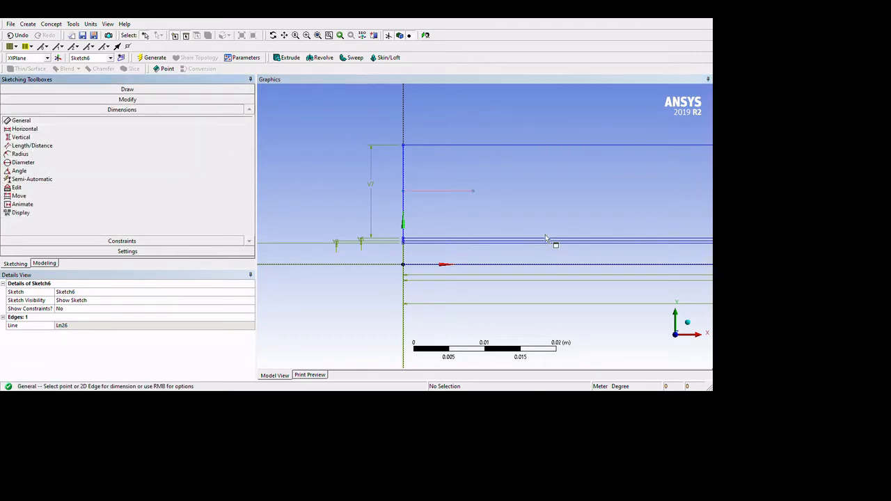
click(441, 191)
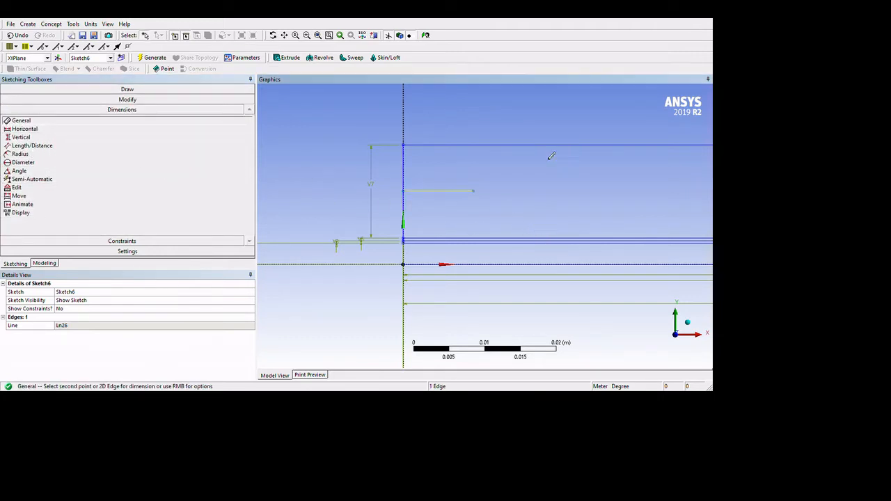
click(441, 112)
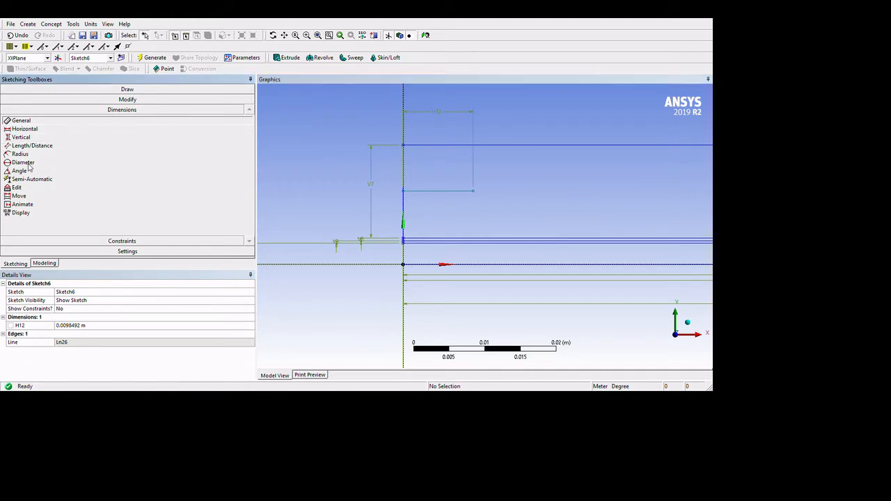
click(21, 137)
click(540, 239)
scroll(539, 278, up, 4)
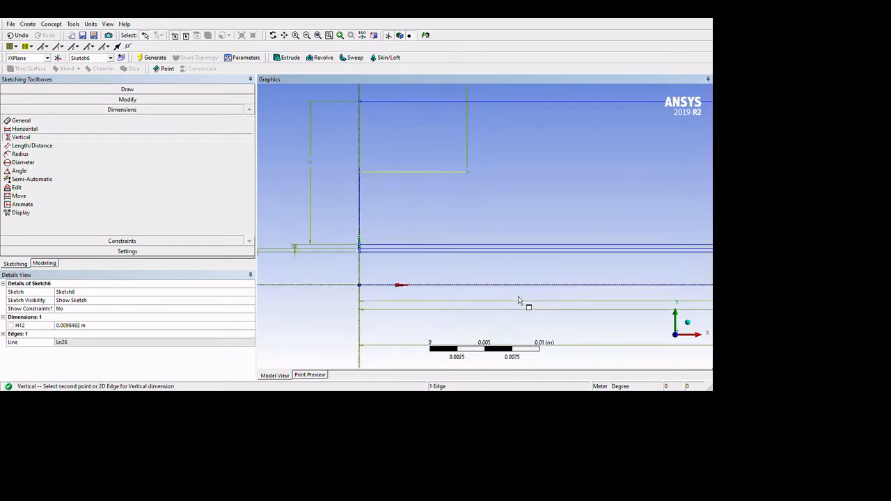
click(493, 305)
scroll(460, 278, down, 2)
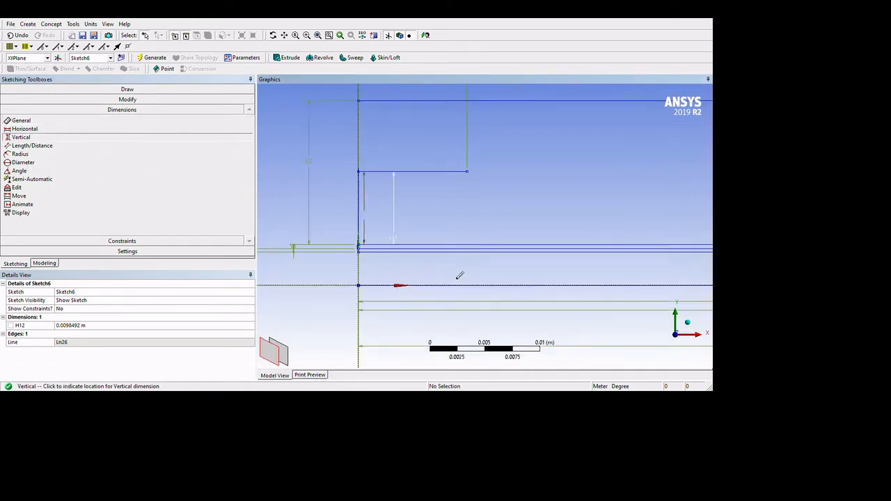
click(395, 267)
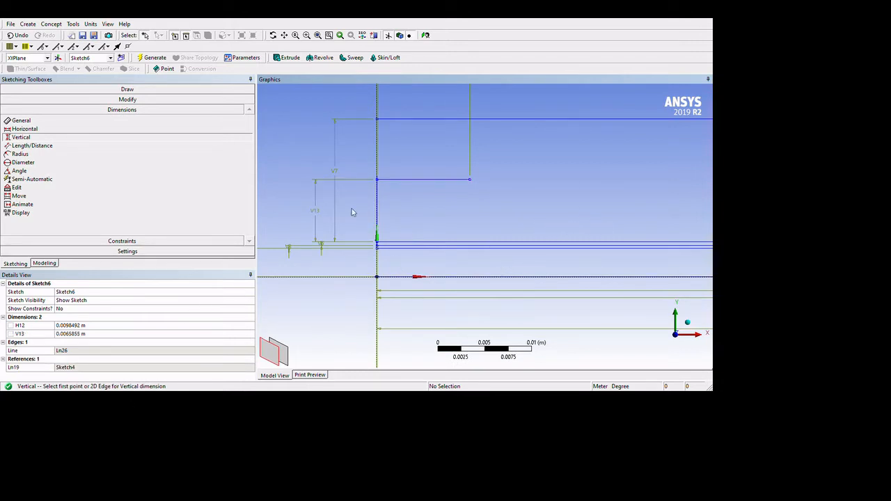
Step: Set the short line's length H12 to 0.006 m
click(82, 325)
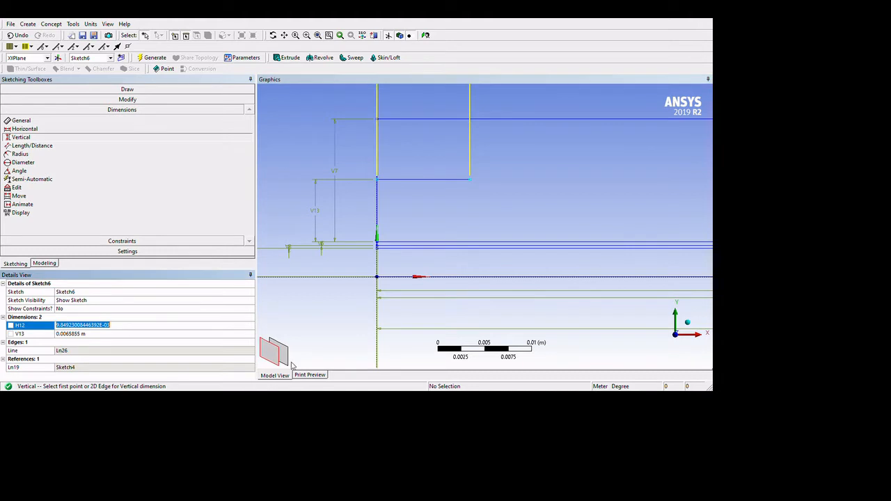
scroll(481, 307, down, 1)
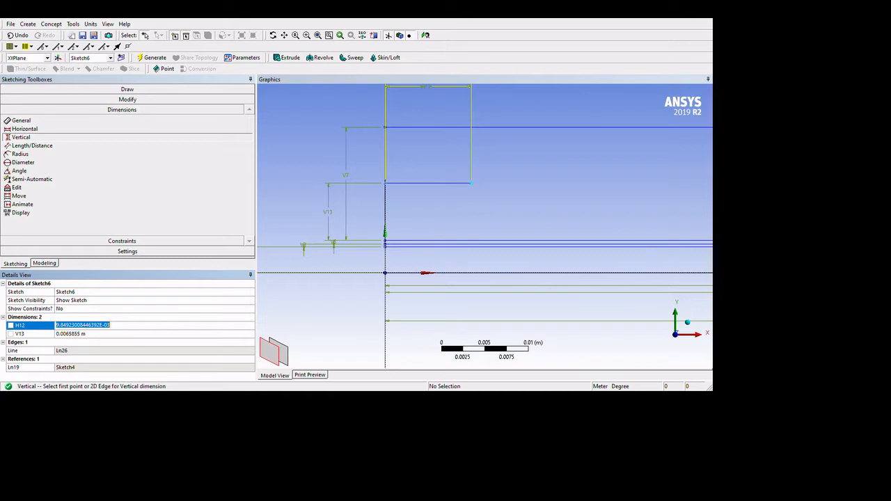
text(0.006)
key(Return)
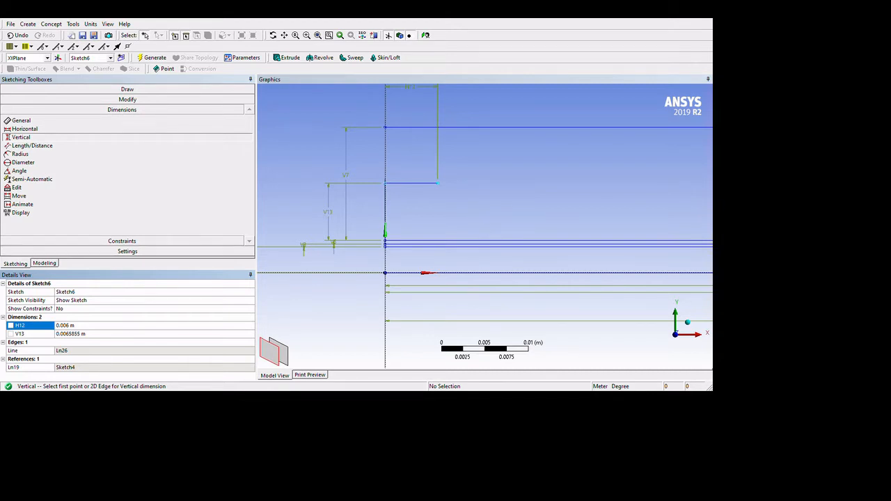
Step: Set the short line's length H12 to 0.007 m and its vertical distance V13 to 0.0065 m
click(119, 326)
click(70, 325)
key(Return)
click(112, 334)
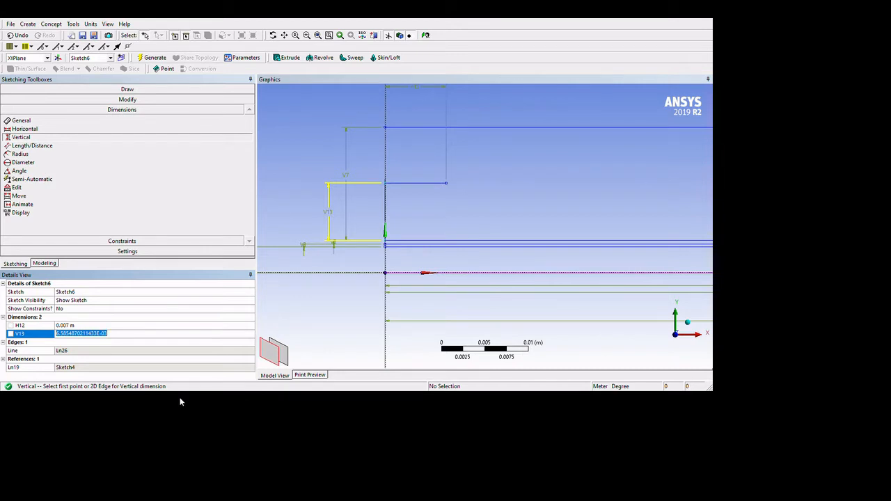
text(0.0065)
key(Return)
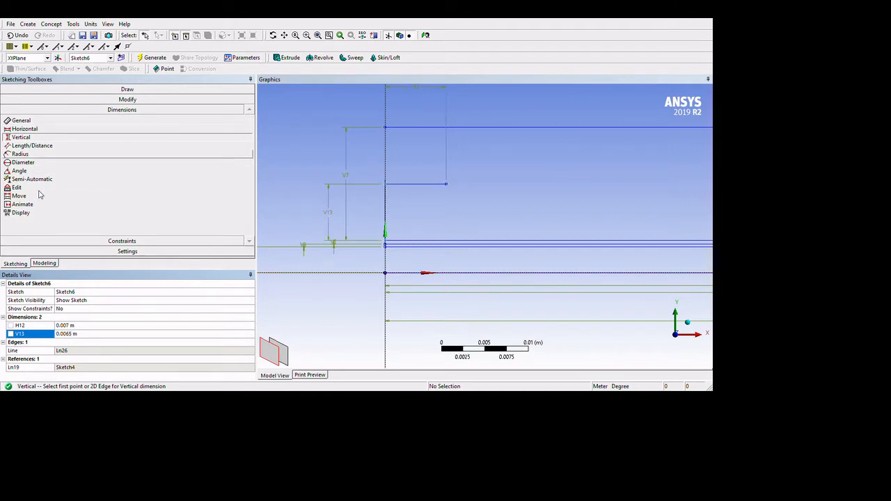
Step: In Sketch6, draw a circle about 0.011 m in diameter centred on the short line's free end
click(43, 263)
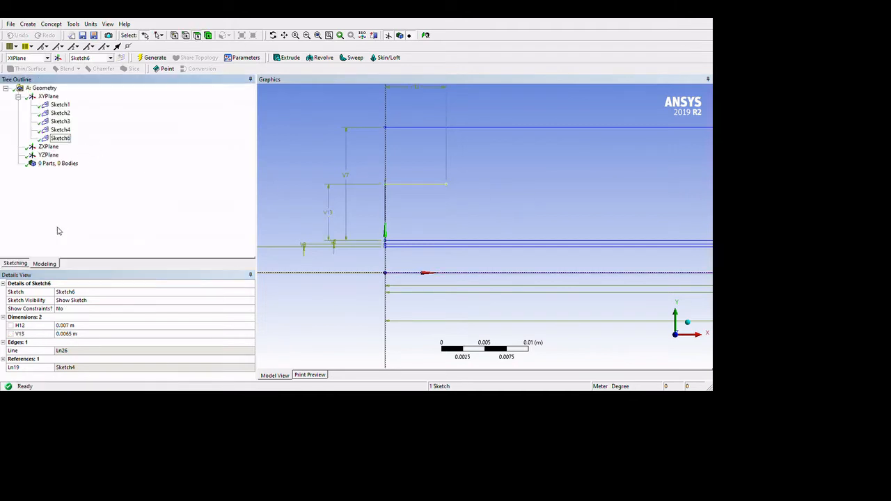
click(83, 171)
click(15, 263)
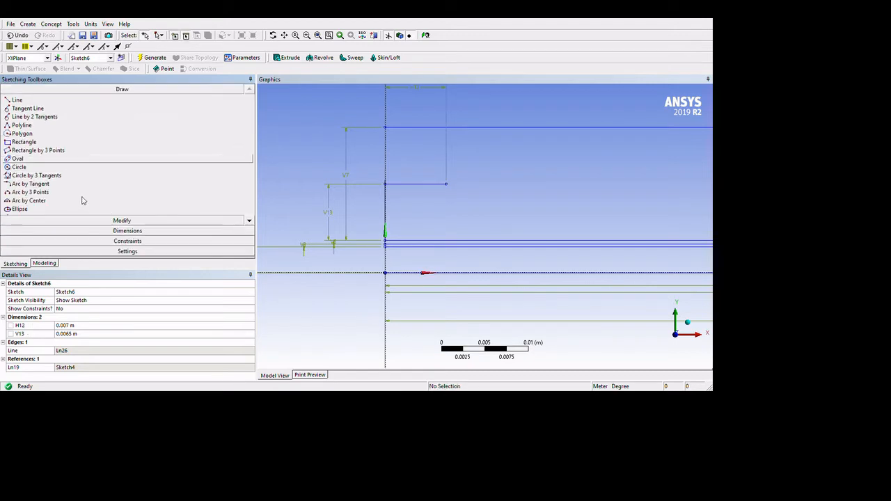
click(22, 167)
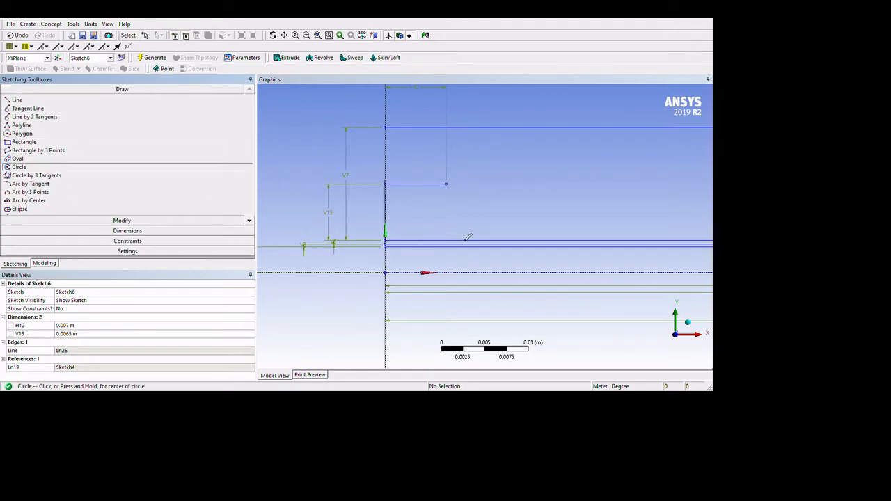
click(446, 183)
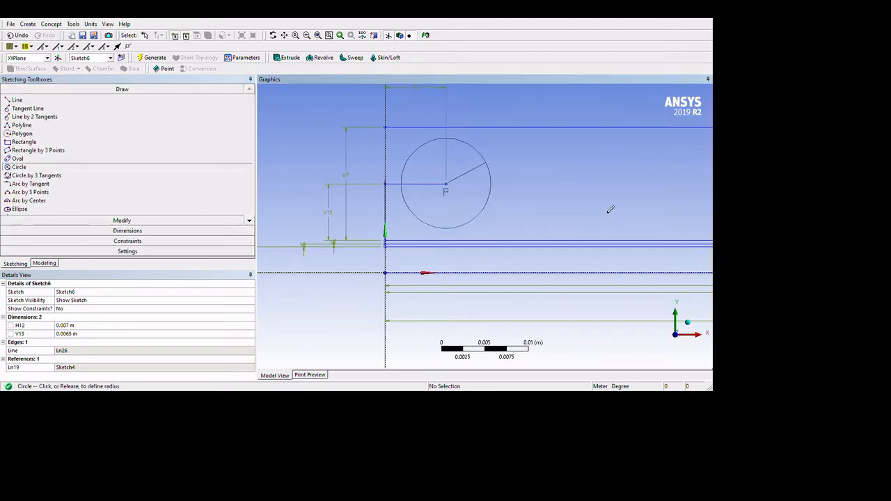
click(488, 161)
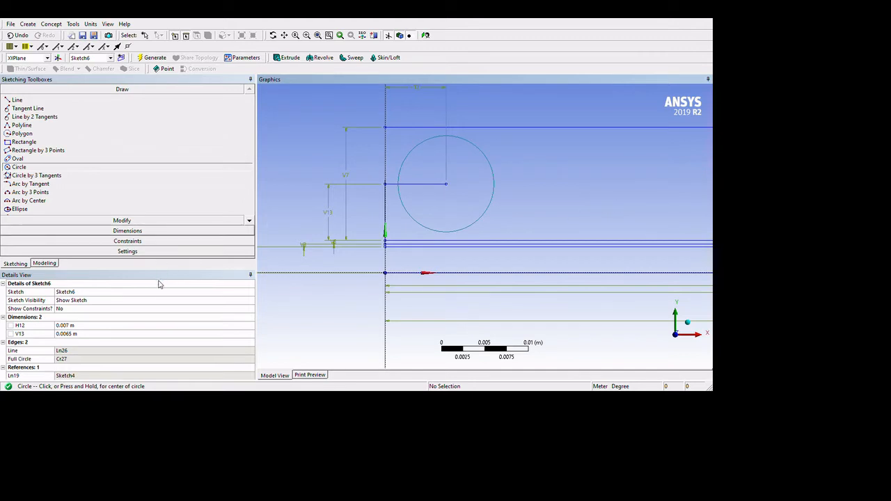
Step: Dimension the circle's diameter and set it to 0.012 m
click(128, 231)
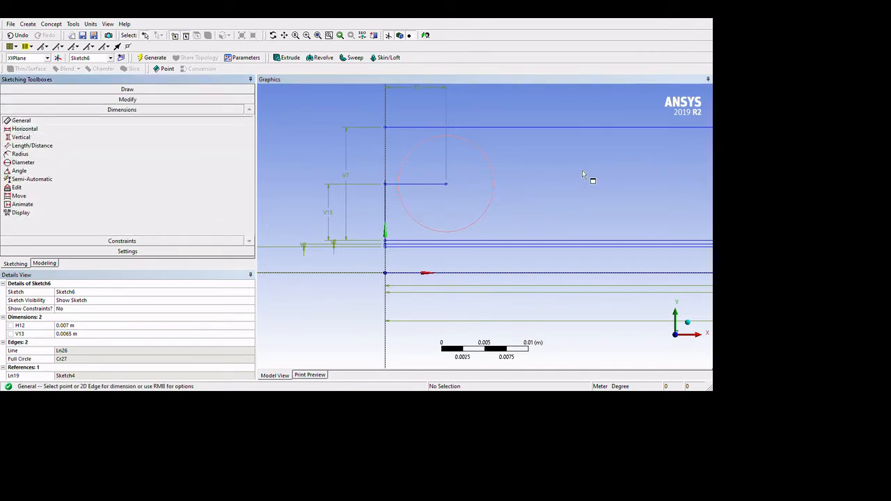
click(467, 139)
click(497, 110)
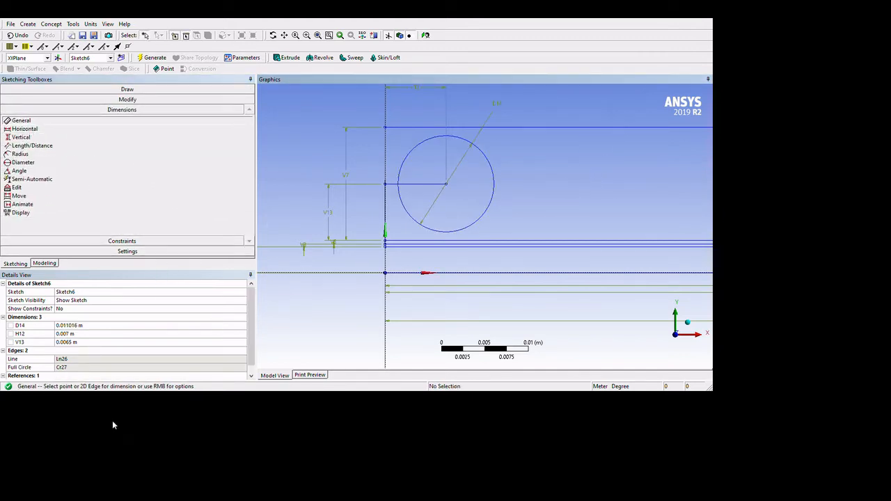
click(82, 325)
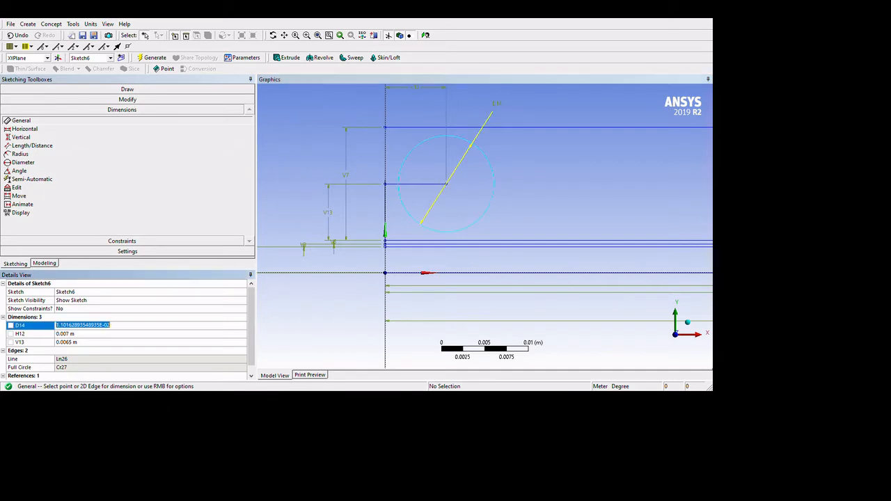
text(0.012)
key(Return)
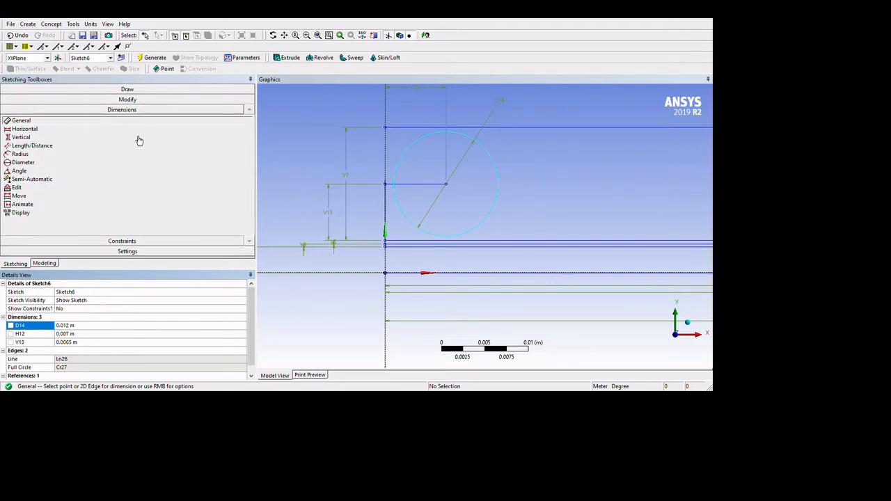
Step: Draw a second, concentric circle about 0.0099 m in diameter inside the 0.012 m circle
click(144, 110)
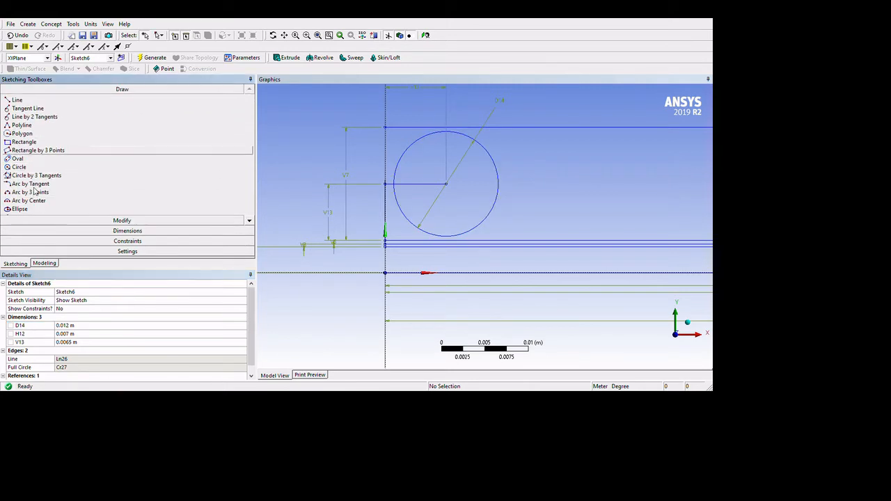
click(19, 167)
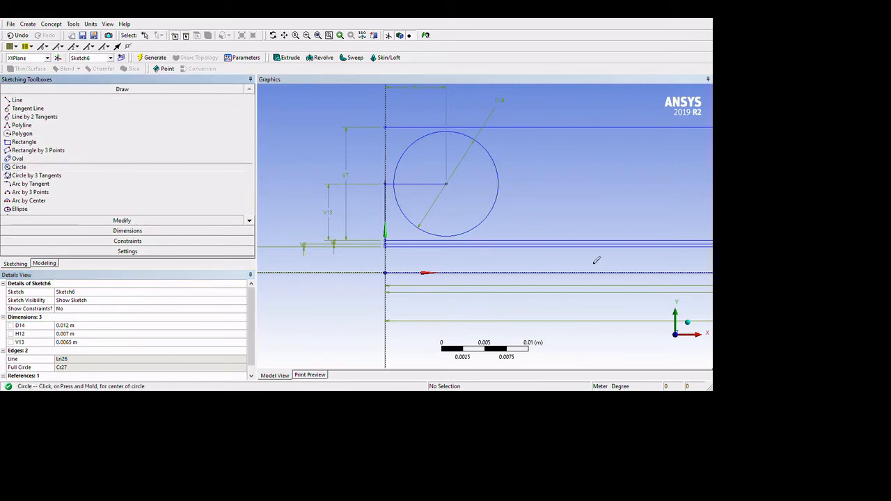
click(562, 237)
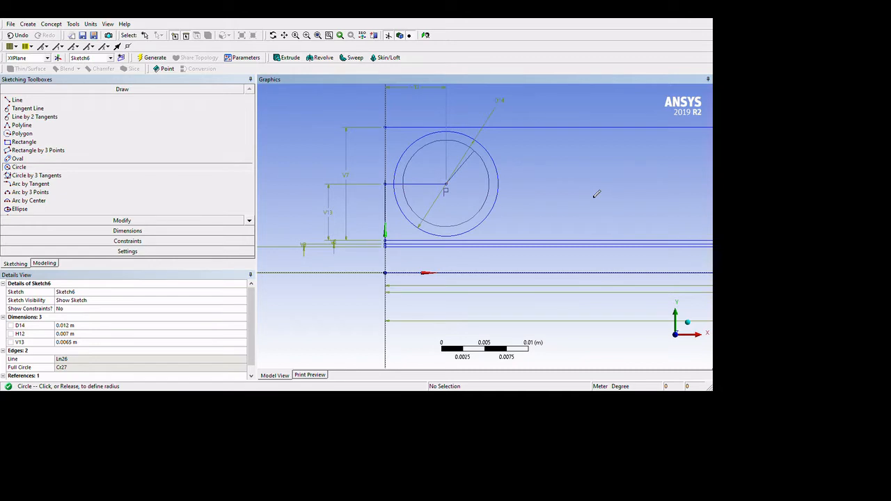
click(597, 194)
Step: Dimension the inner circle's diameter and set it to 0.01 m
click(156, 231)
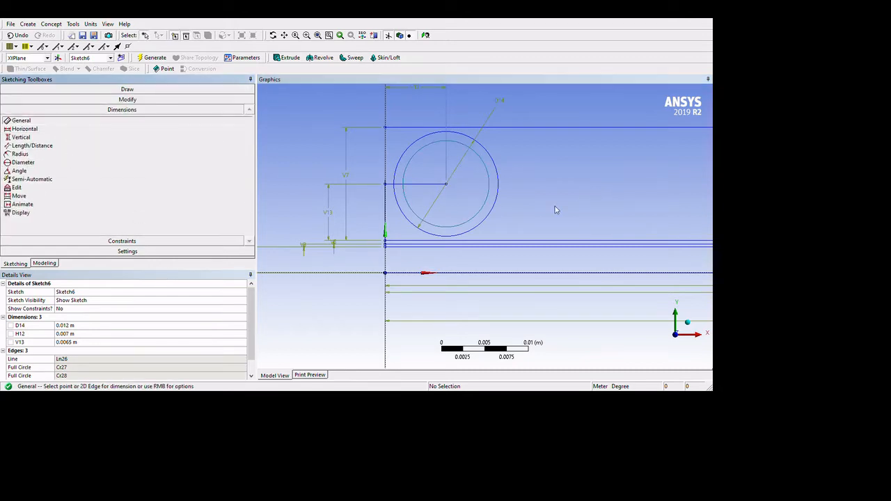
click(597, 193)
click(656, 143)
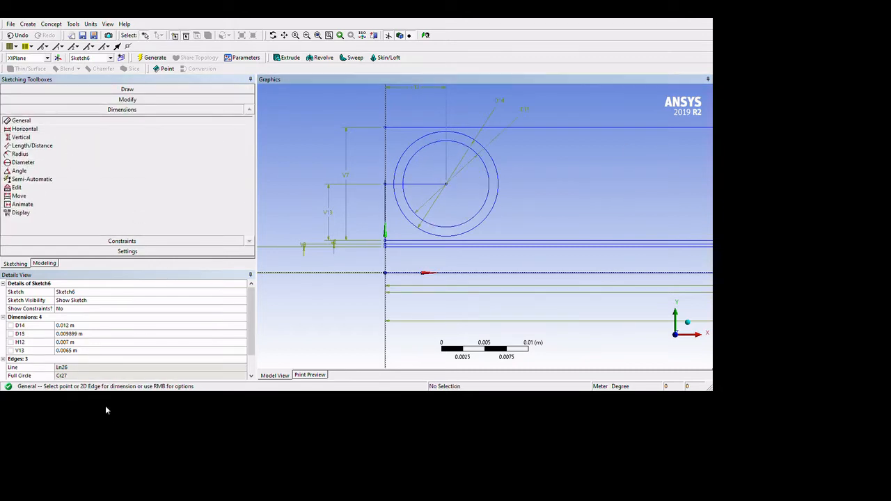
click(69, 334)
text(0.0)
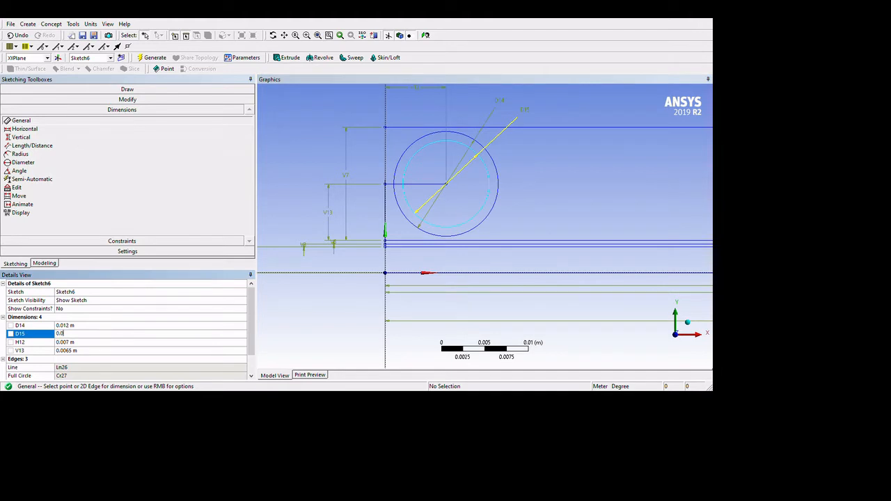
text(1)
key(Return)
key(Escape)
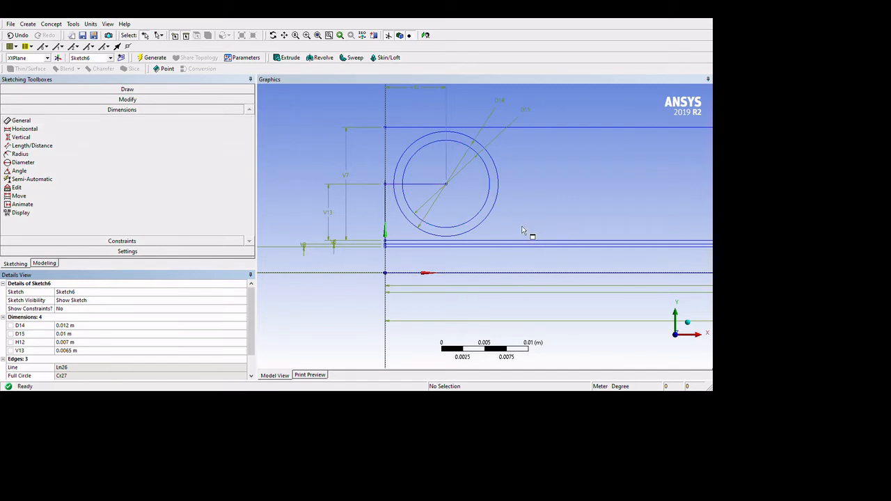
Step: Delete the short horizontal line and the fourth rectangle's left edge
click(522, 227)
ctrl+click(479, 259)
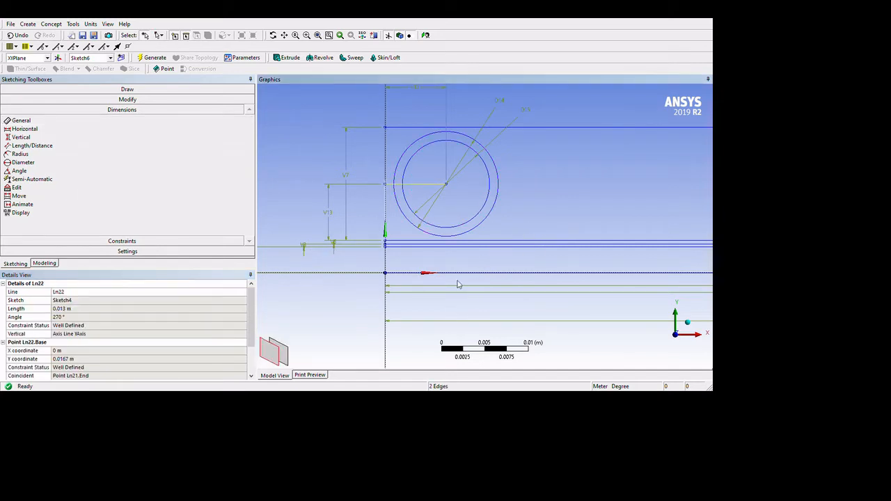
key(Delete)
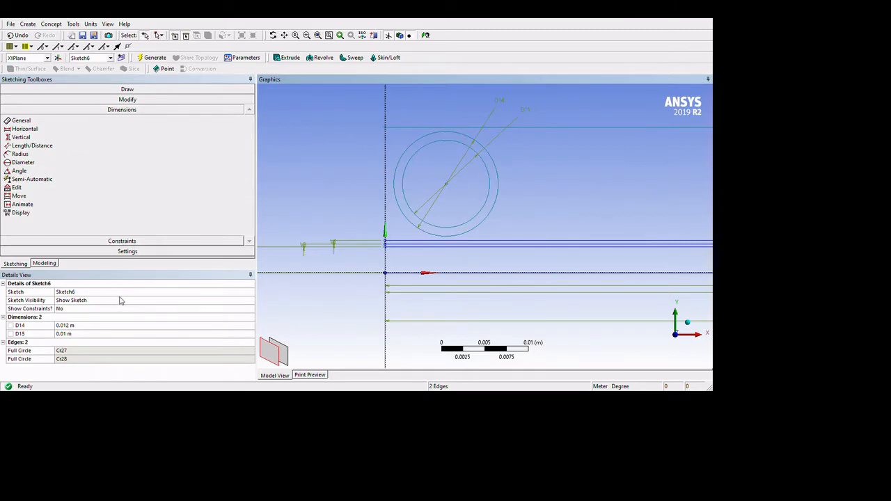
Step: Apply the Fixed constraint to the two concentric circles in Sketch6
click(122, 241)
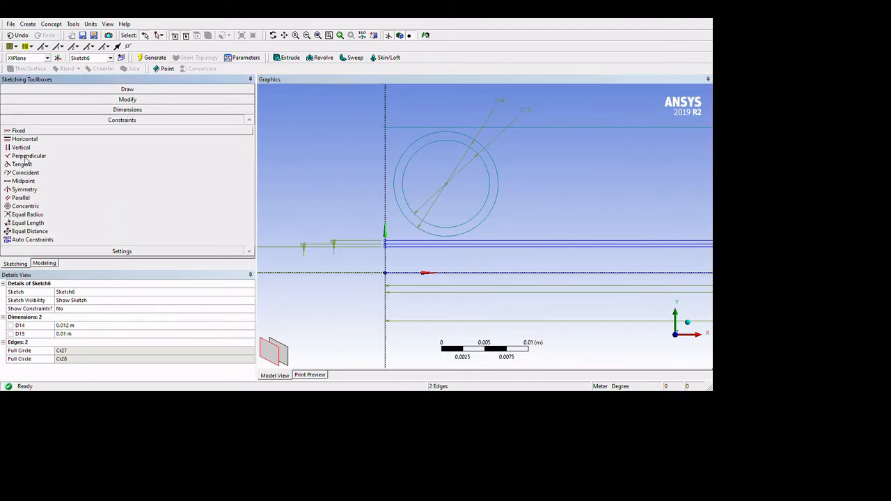
click(523, 170)
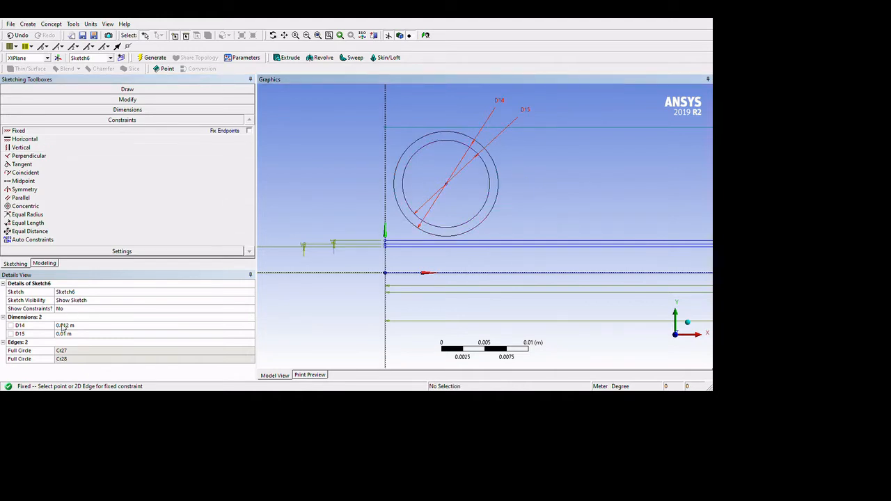
click(44, 263)
click(63, 138)
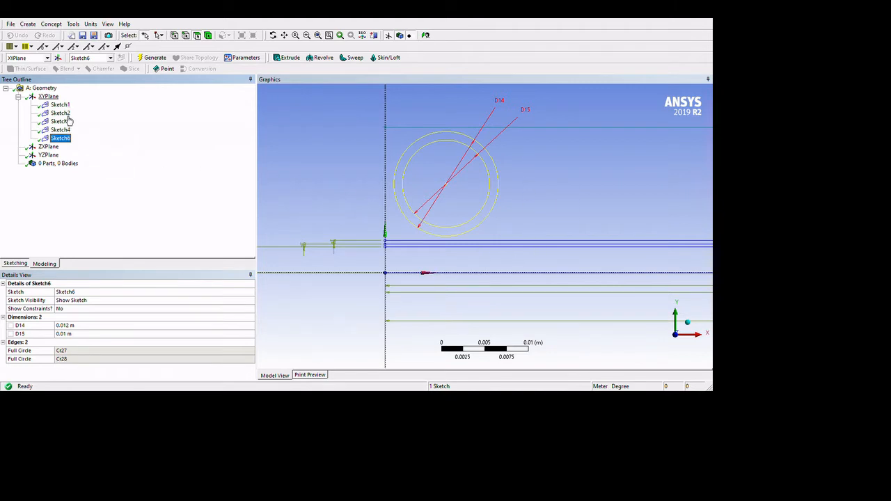
Step: Create a new sketch on XYPlane and draw a circle in it that coincides with the 0.01 m inner circle
click(48, 96)
click(121, 58)
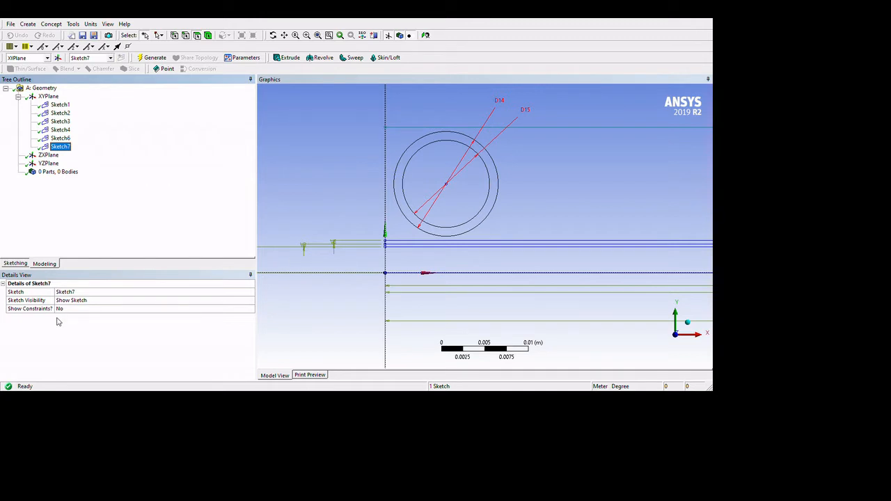
click(15, 264)
click(18, 167)
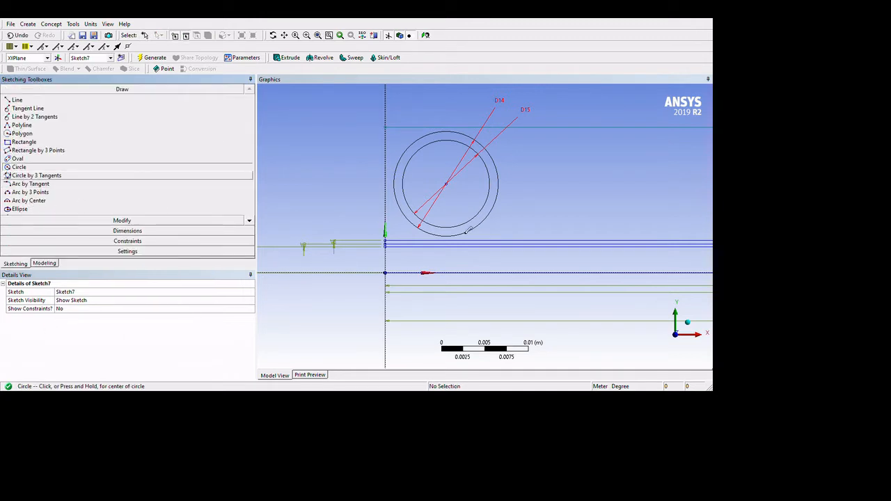
click(563, 234)
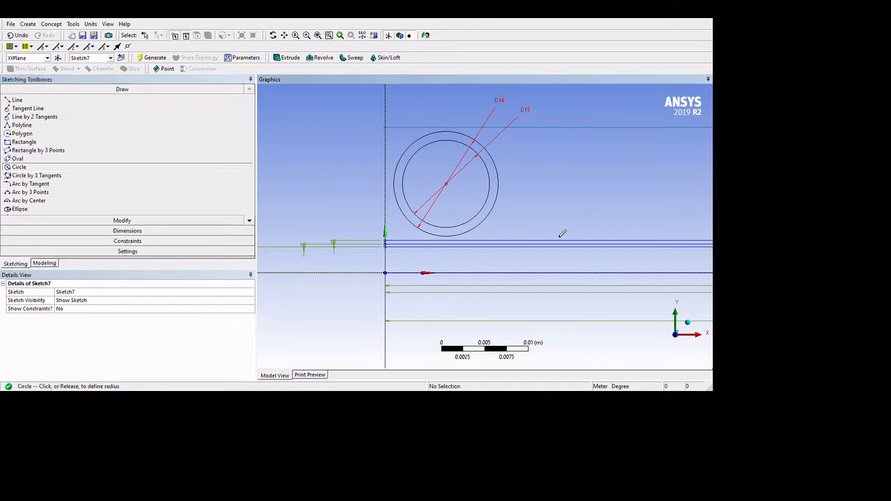
click(588, 195)
Step: Create another new sketch on XYPlane and open it for sketching
click(44, 263)
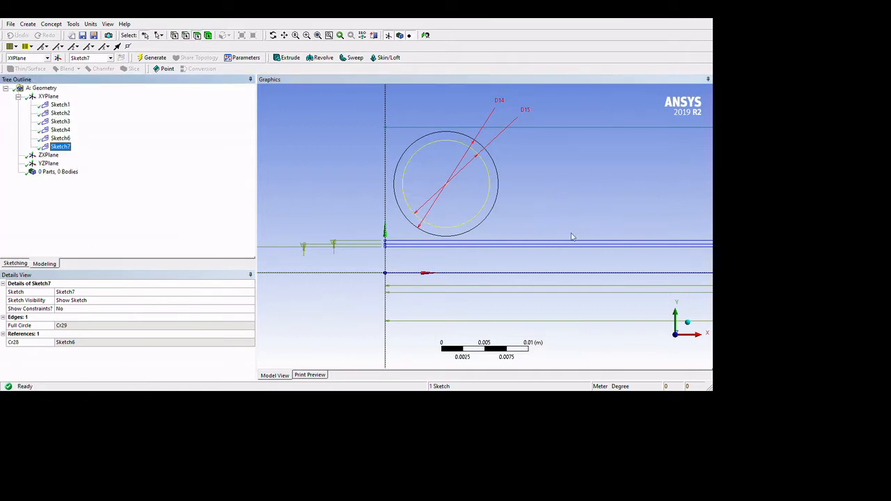
key(Up)
key(Up)
key(Up)
key(Up)
key(Up)
key(Up)
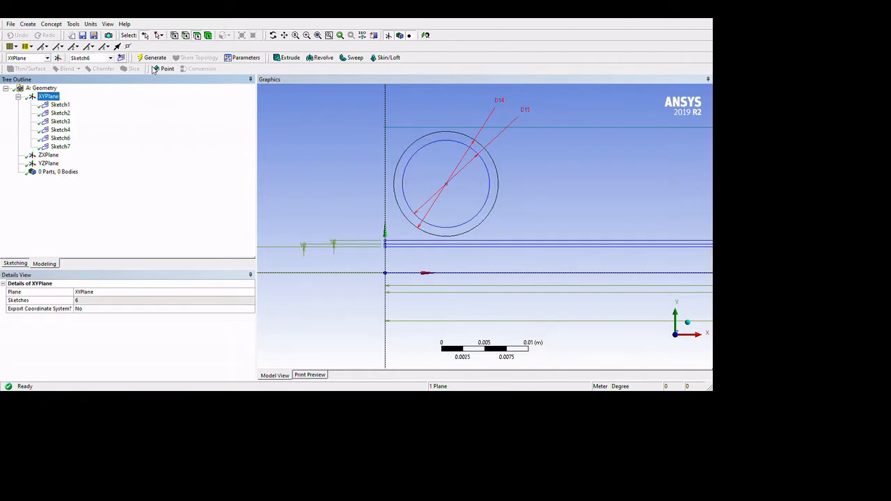
click(121, 57)
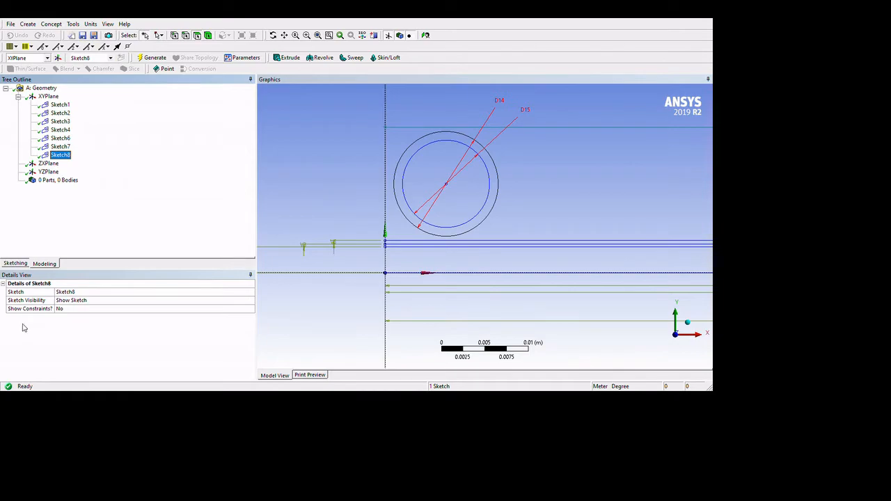
click(15, 263)
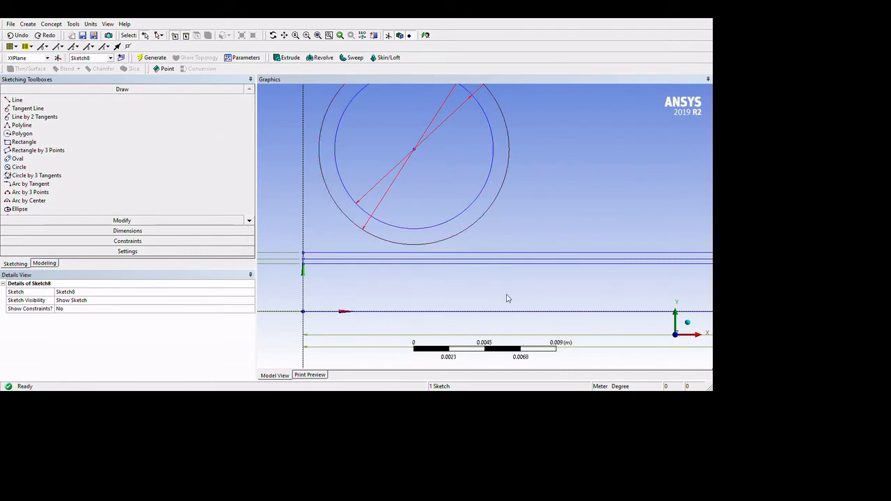
Step: Draw a horizontal line across the lower part of the outer circle, just below the inner circle, with both ends on the outer circle
scroll(529, 324, up, 2)
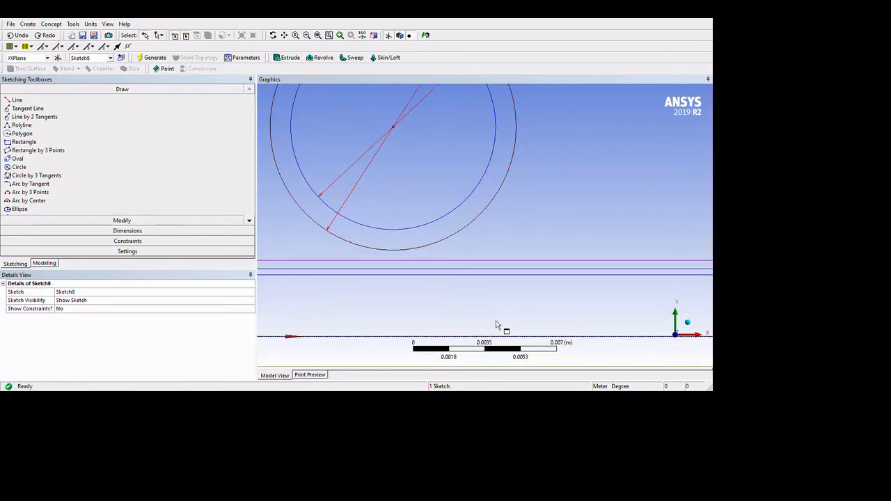
scroll(466, 300, down, 2)
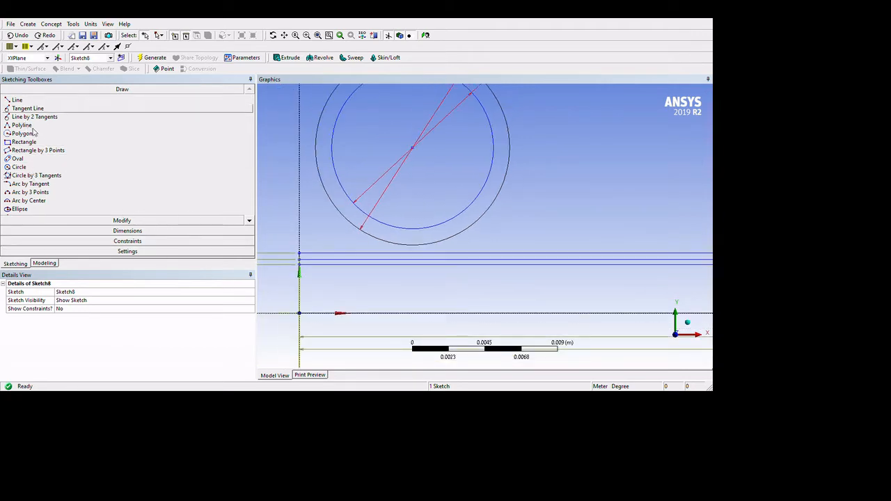
click(28, 100)
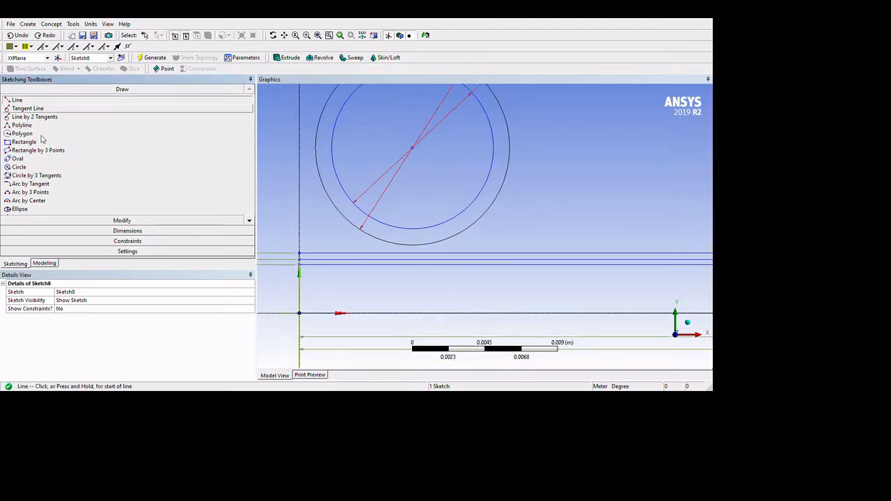
click(456, 295)
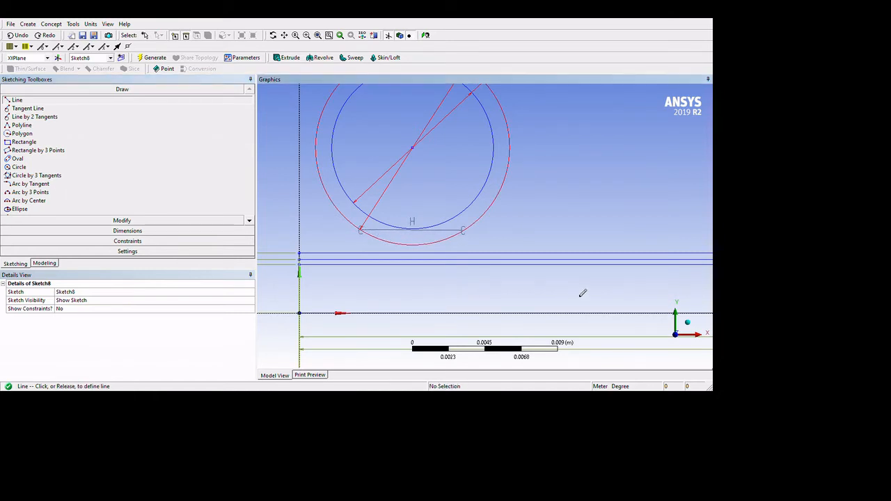
click(580, 296)
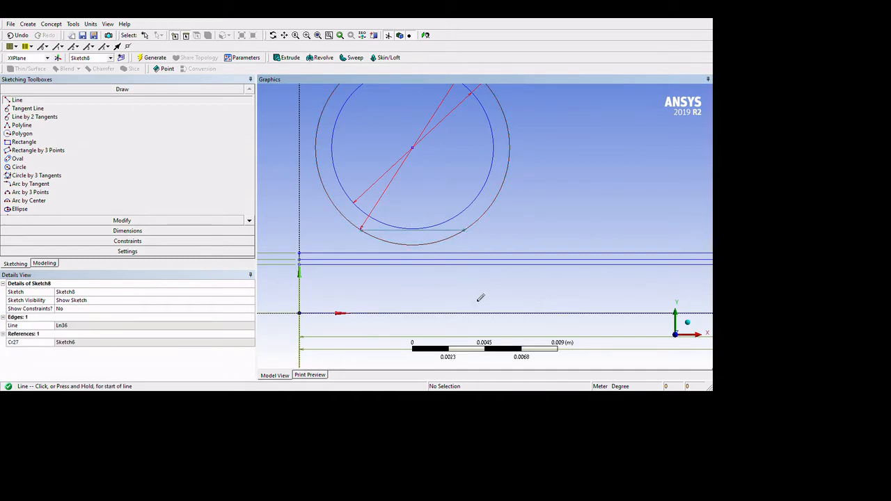
Step: Draw vertical lines from both ends of the horizontal line down to the top thin layer and join their lower ends
click(455, 295)
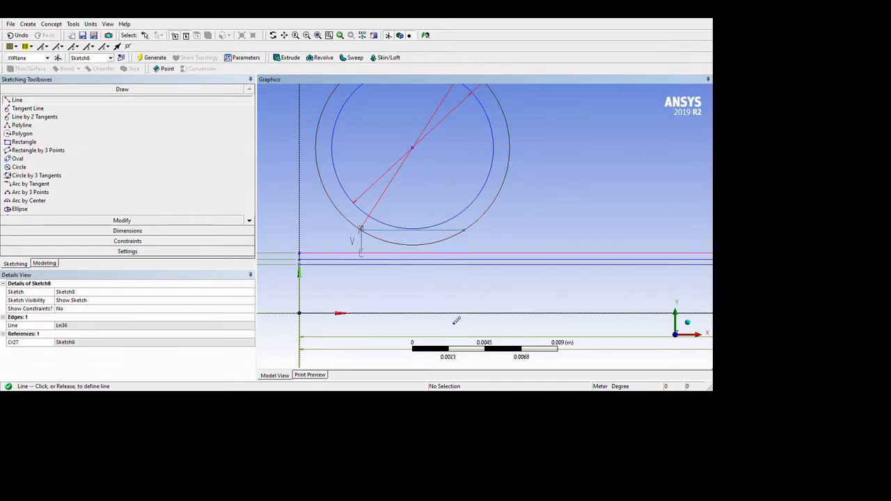
click(454, 319)
click(583, 298)
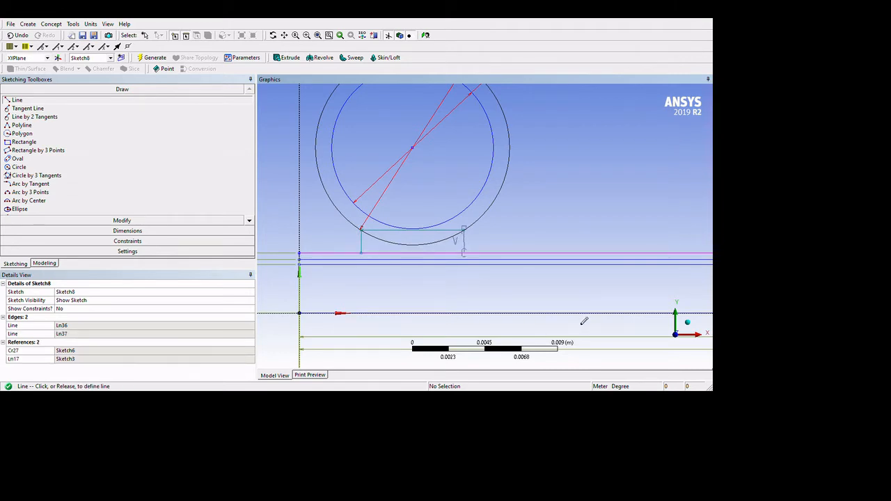
click(584, 321)
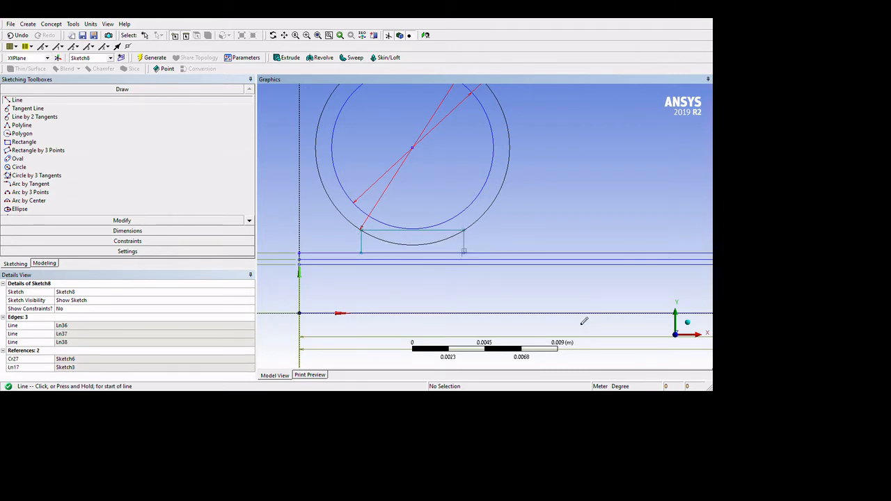
click(456, 322)
click(455, 301)
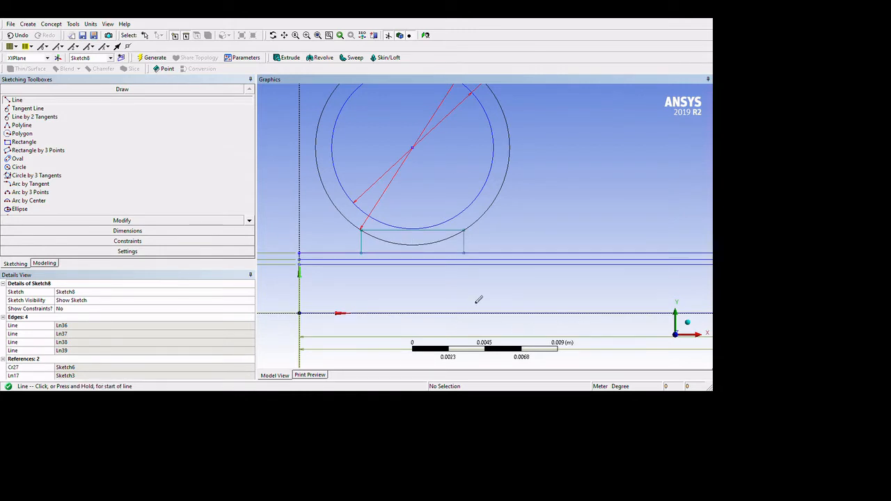
key(Escape)
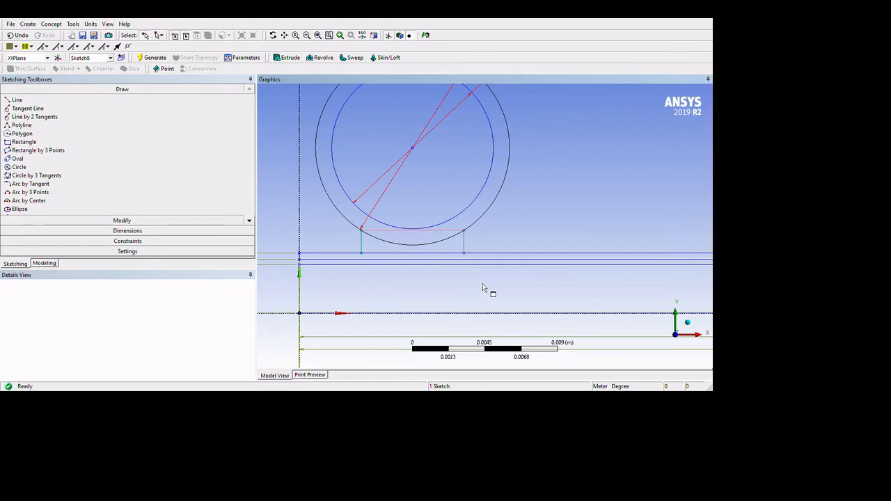
Step: Replace the upper horizontal line with a three-point arc following the bottom of the outer circle between the vertical lines' upper ends
click(483, 288)
key(Delete)
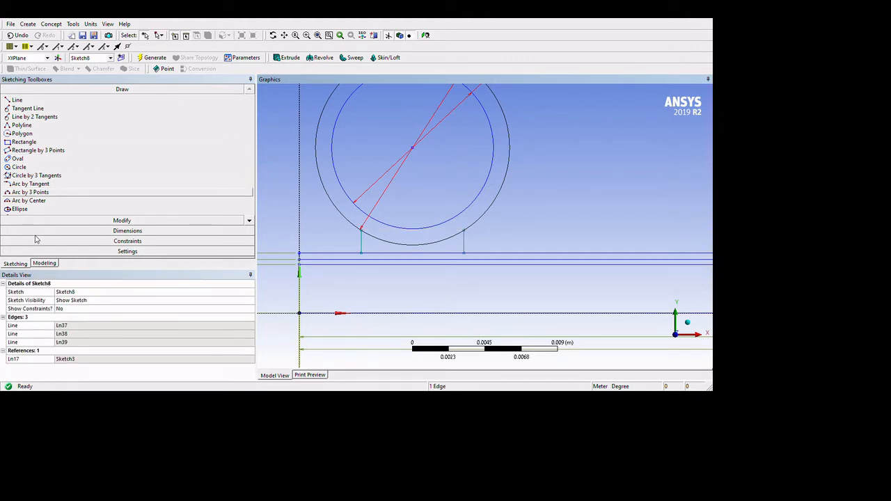
click(454, 297)
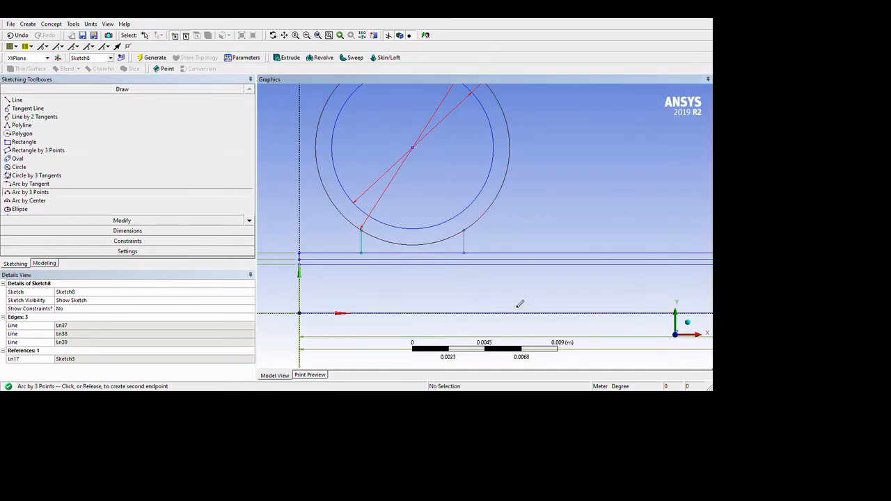
click(581, 297)
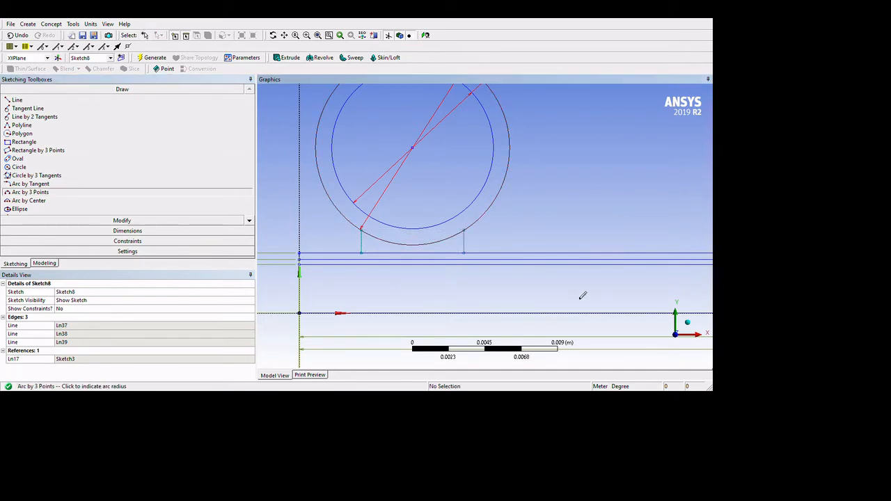
click(520, 311)
Step: Extrude Sketch1 as Add Frozen in the reversed direction to a depth of 0.54 m and generate it
click(44, 263)
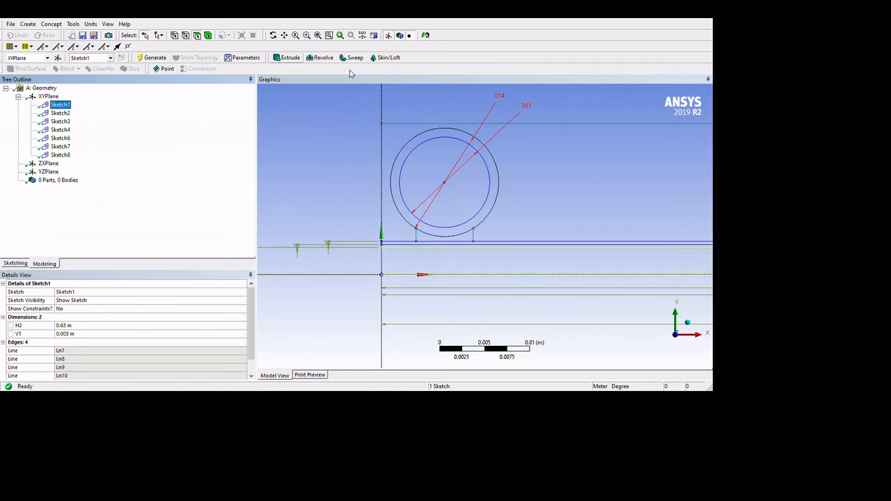
click(286, 58)
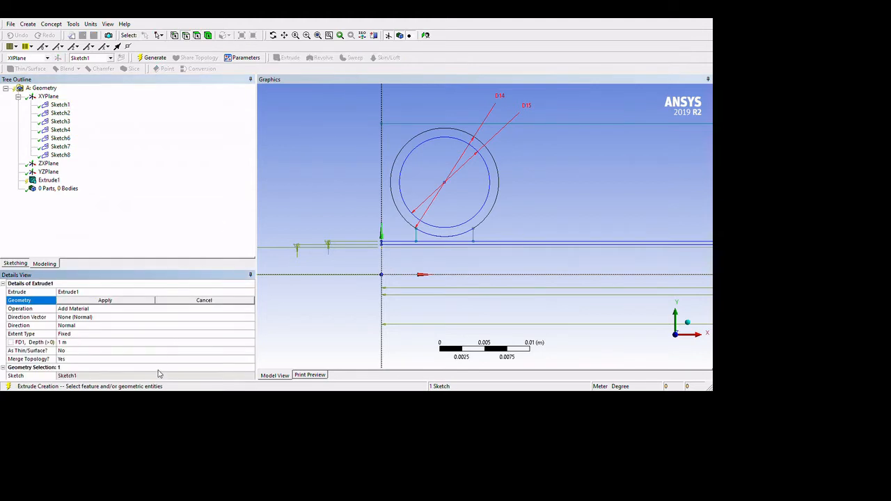
click(115, 300)
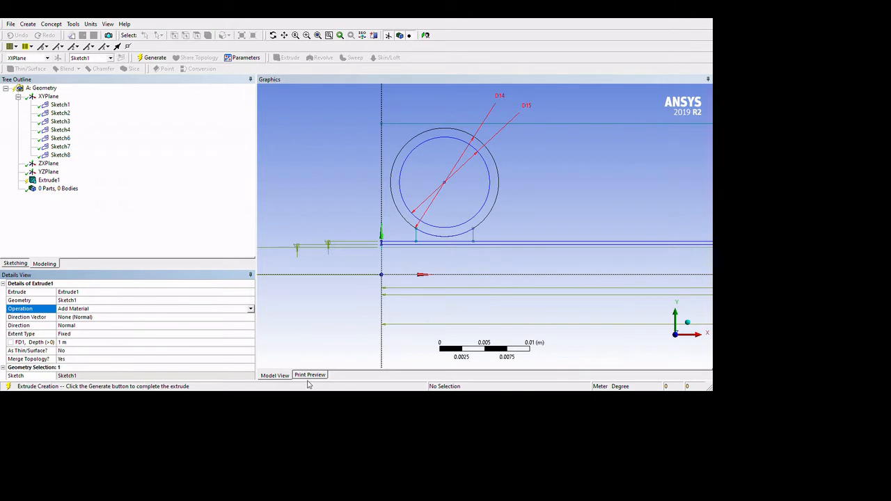
click(100, 390)
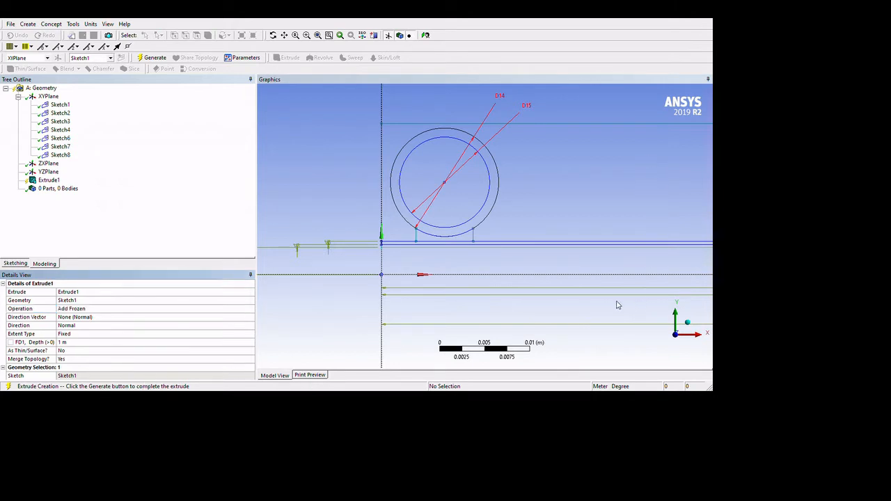
click(270, 391)
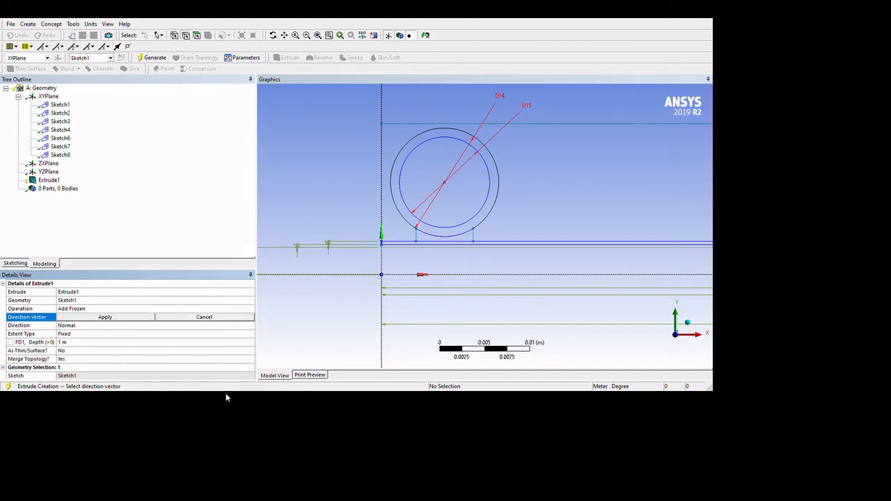
click(119, 393)
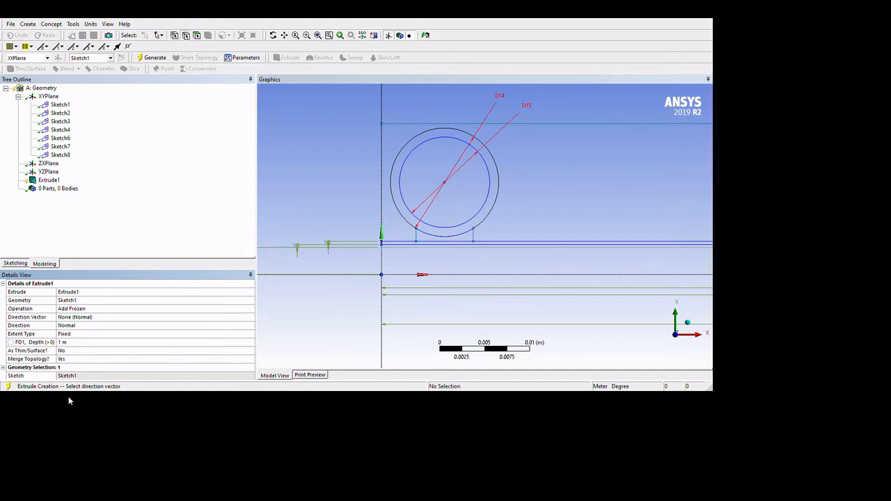
click(222, 411)
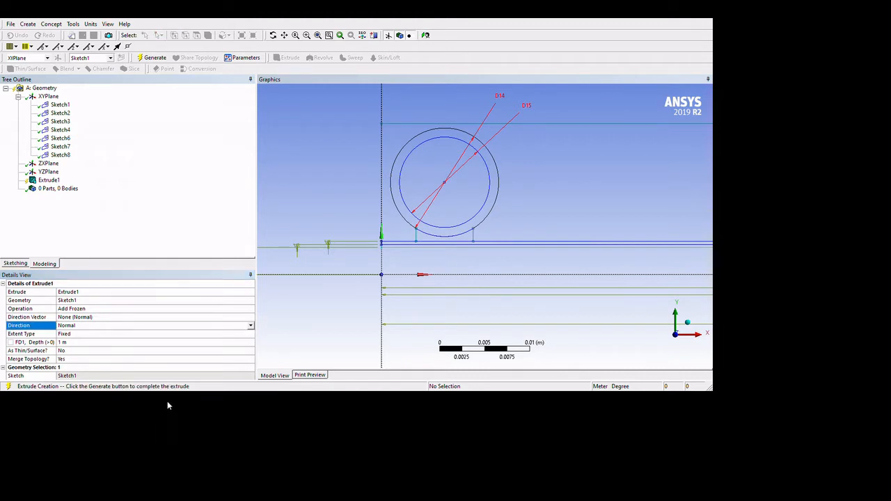
click(94, 416)
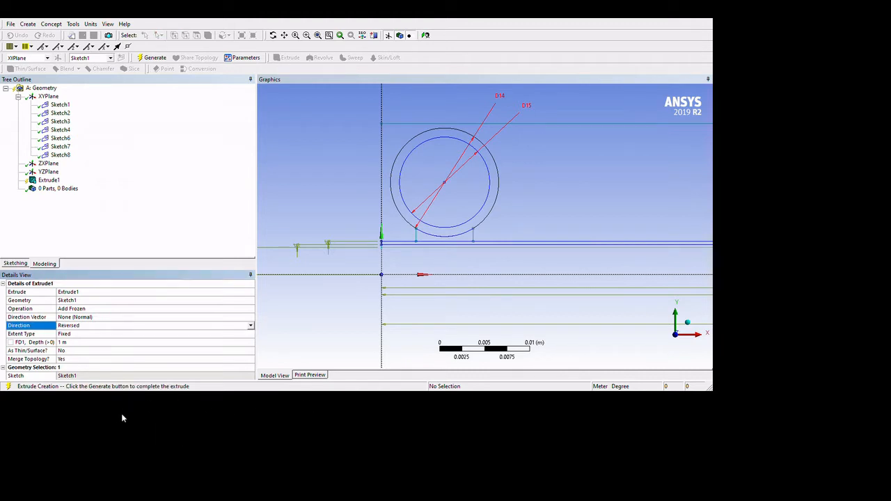
click(106, 429)
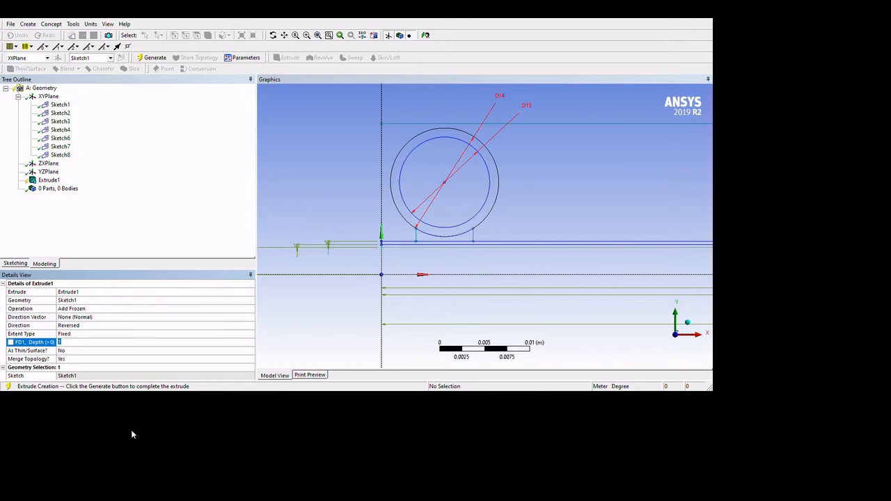
text(0.54)
click(152, 58)
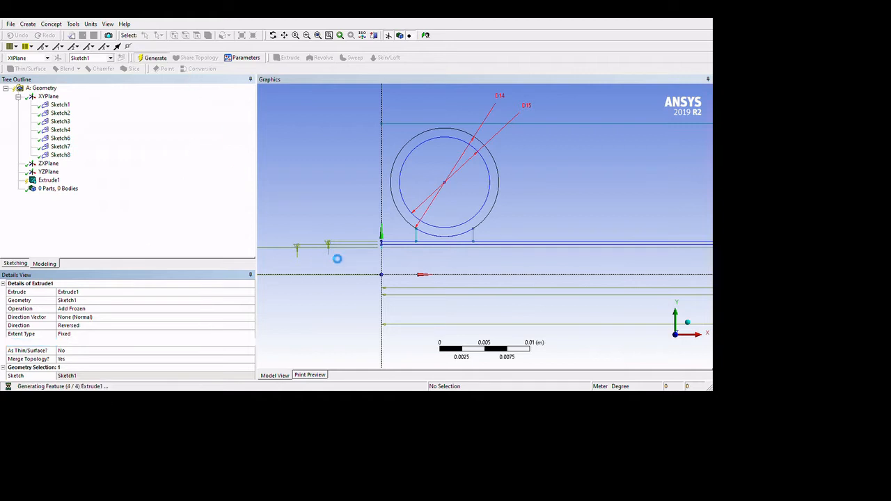
Step: Examine the extruded plate in isometric and rotated views, ending with the front view
scroll(607, 291, down, 2)
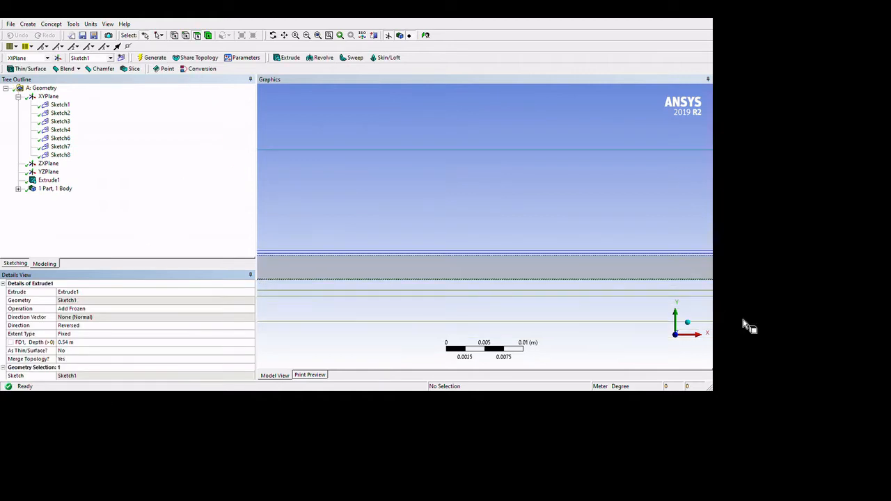
click(687, 322)
scroll(643, 319, down, 3)
scroll(642, 317, down, 10)
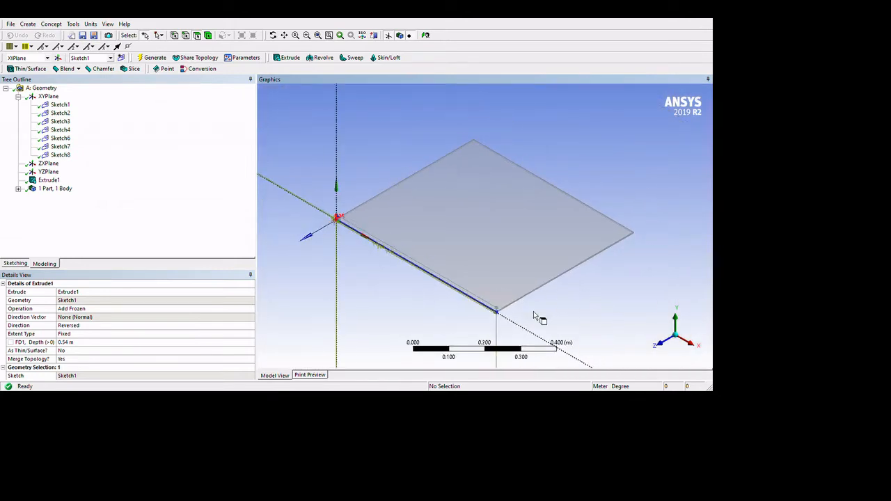
click(496, 270)
click(460, 125)
click(273, 35)
drag(522, 221, 808, 384)
click(664, 336)
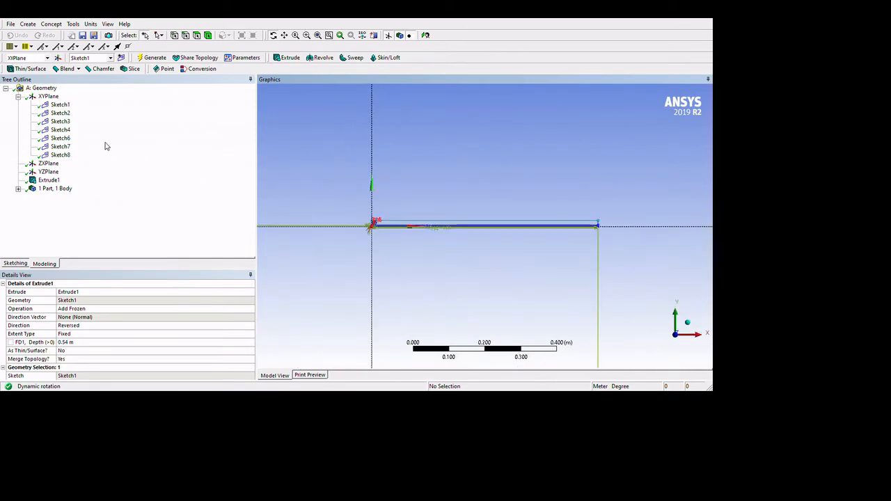
Step: Select Sketch2 and examine the thin layers up close where they start at the vertical axis
click(60, 104)
click(61, 112)
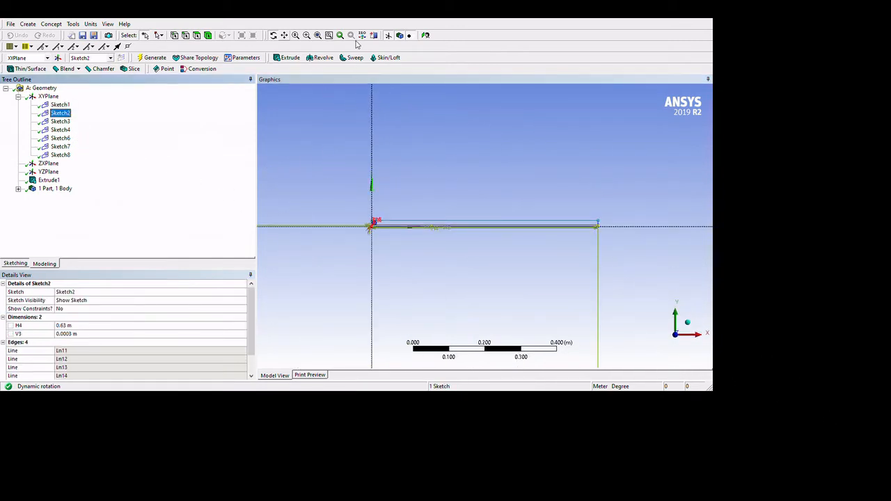
click(284, 35)
drag(487, 256, 636, 271)
scroll(510, 240, up, 3)
scroll(510, 240, up, 2)
scroll(499, 247, up, 5)
scroll(444, 245, up, 2)
drag(443, 244, 542, 233)
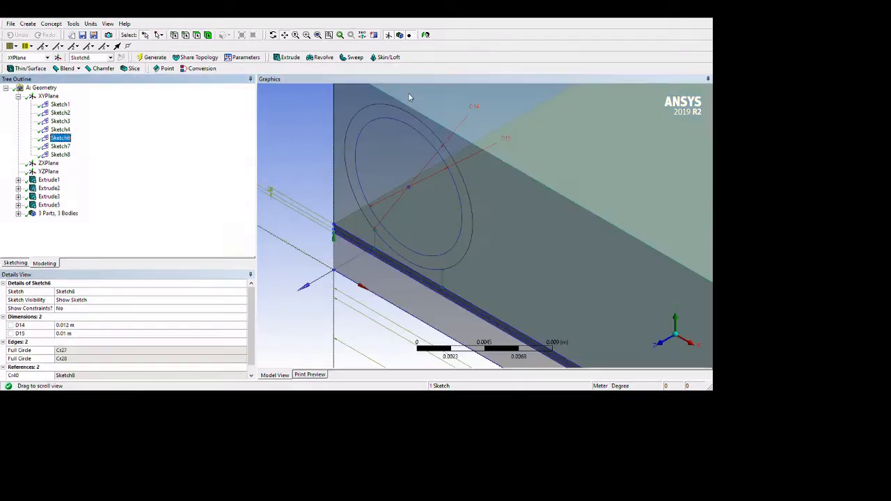
Step: Start a new plane and set its type to From Point and Normal
scroll(473, 212, down, 5)
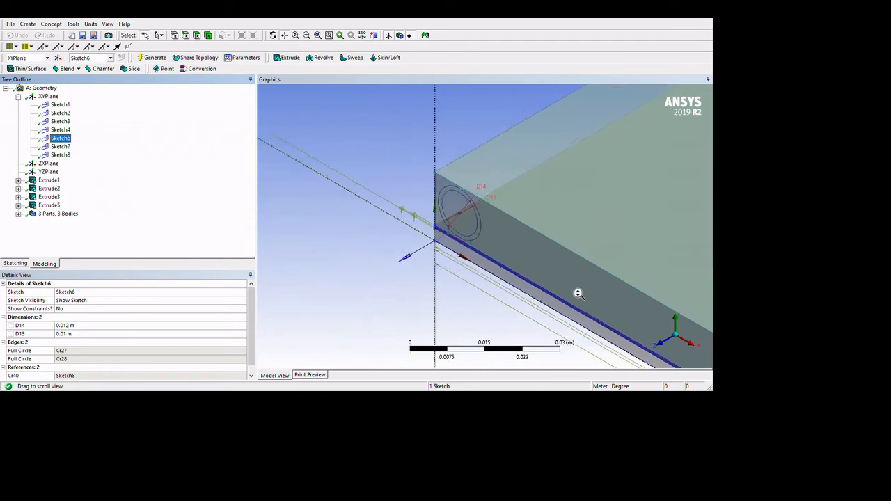
scroll(606, 313, down, 3)
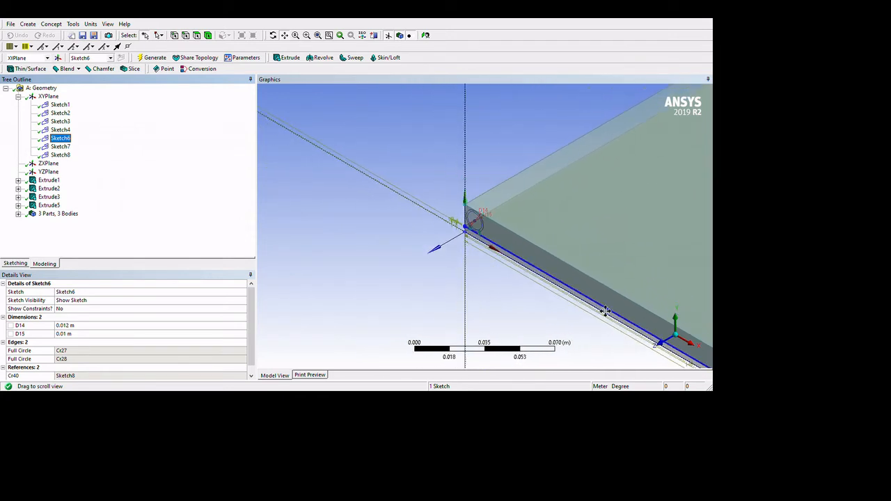
scroll(616, 312, up, 8)
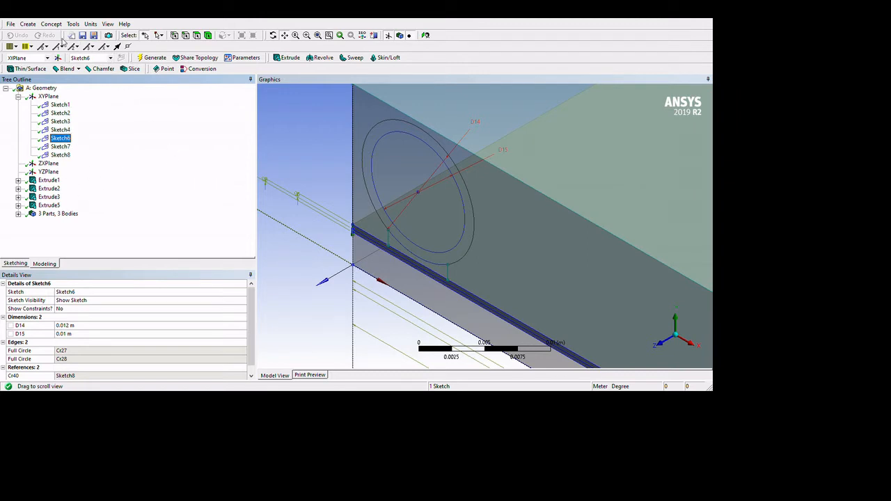
click(33, 26)
click(47, 38)
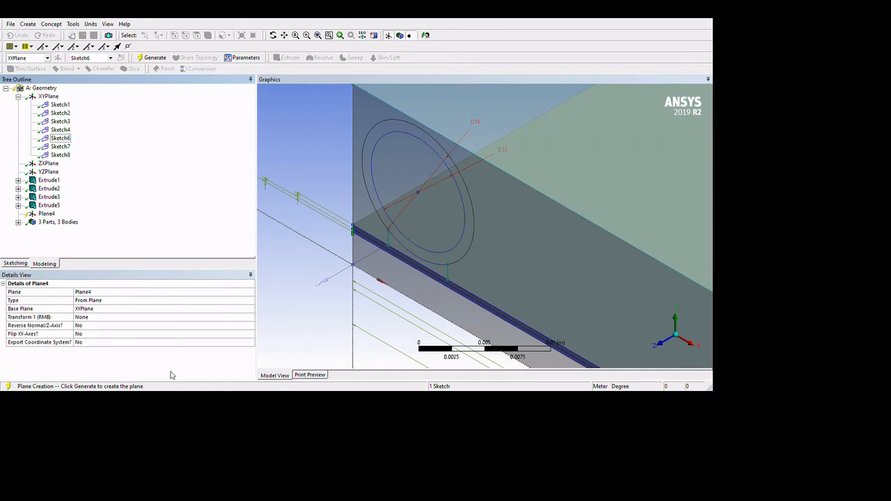
click(241, 376)
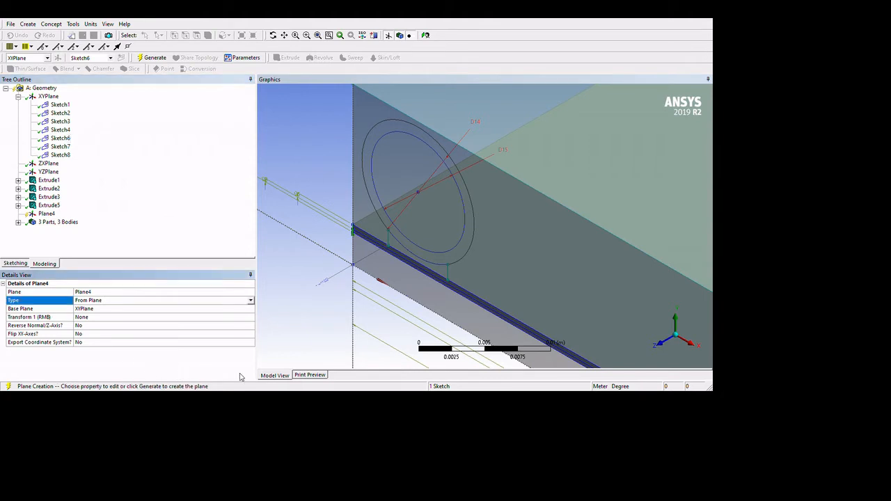
click(147, 417)
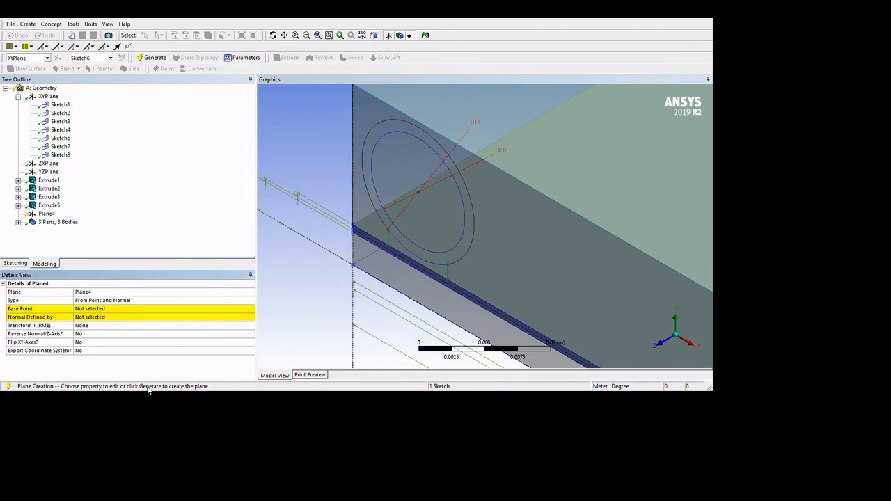
Step: Use the concentric circles' centre as the plane's base point and the vertical axis line as its normal, and generate the plane
click(518, 242)
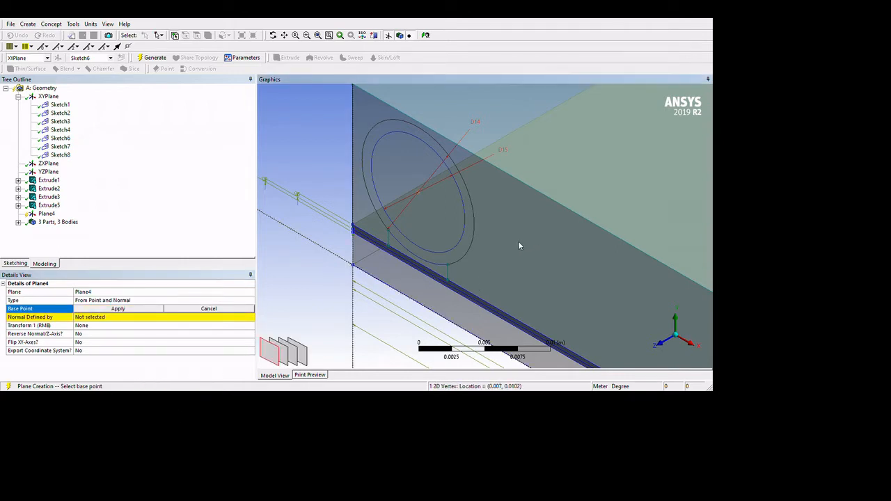
click(174, 386)
click(168, 391)
scroll(444, 356, down, 1)
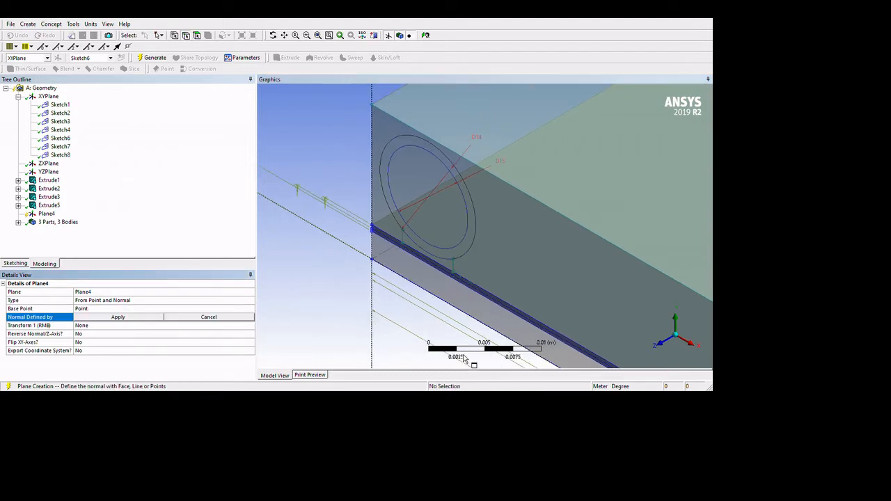
click(464, 358)
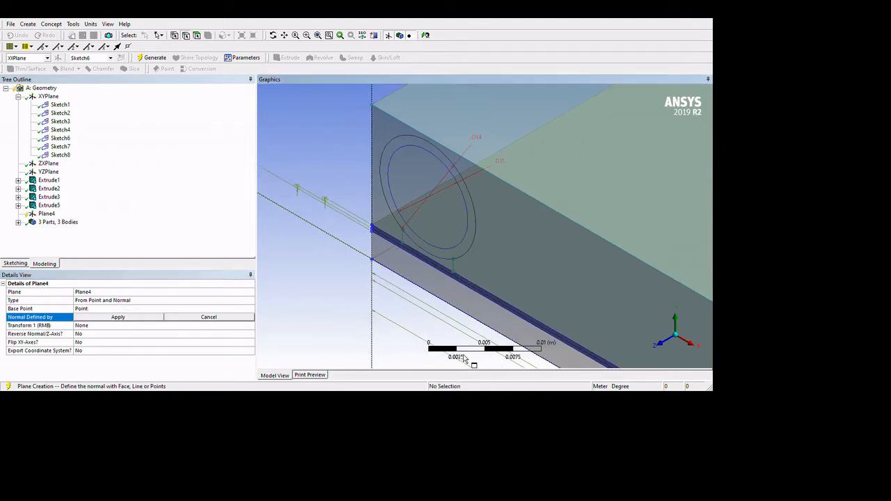
click(151, 391)
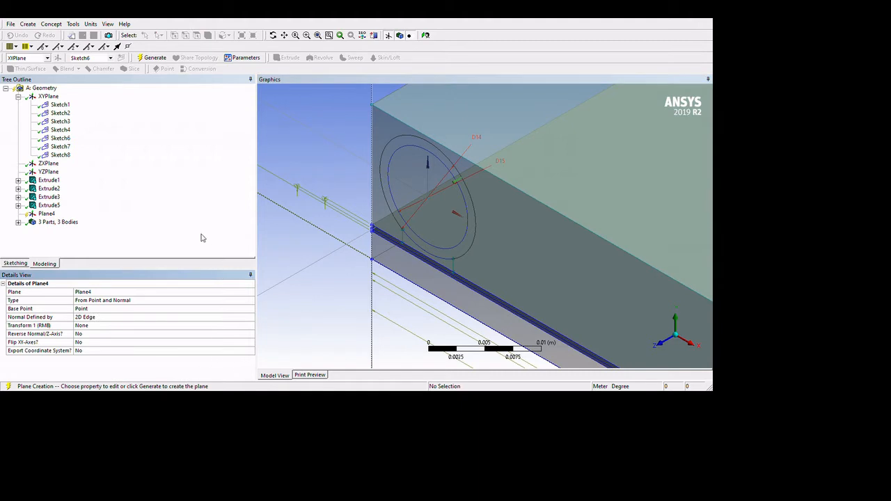
click(152, 57)
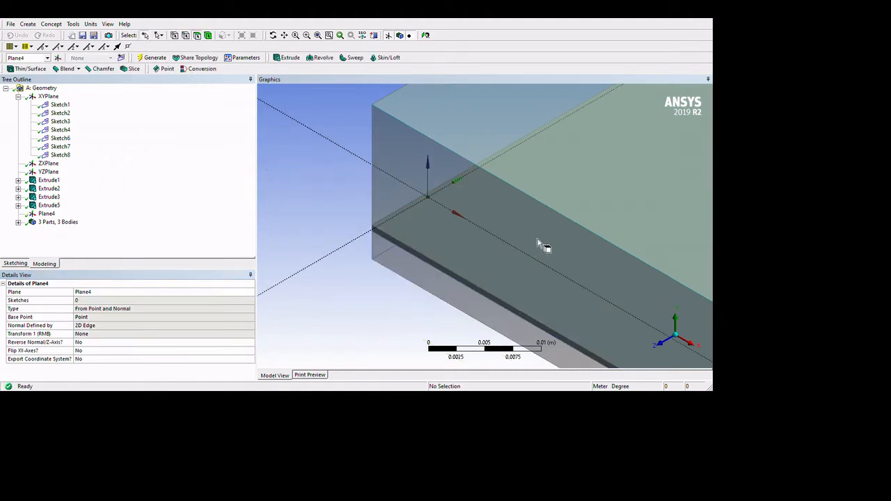
scroll(563, 243, down, 1)
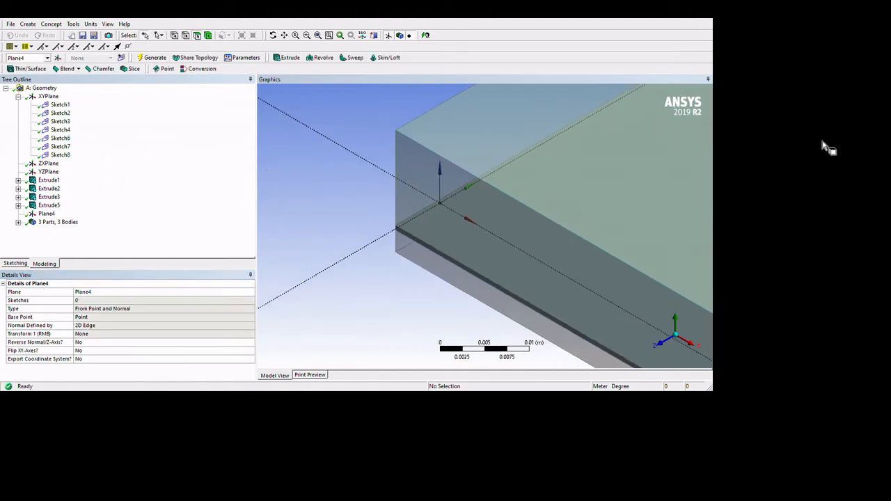
Step: View the plate face-on to the new plane and centre it in the view
click(528, 44)
scroll(584, 236, down, 1)
scroll(591, 284, up, 13)
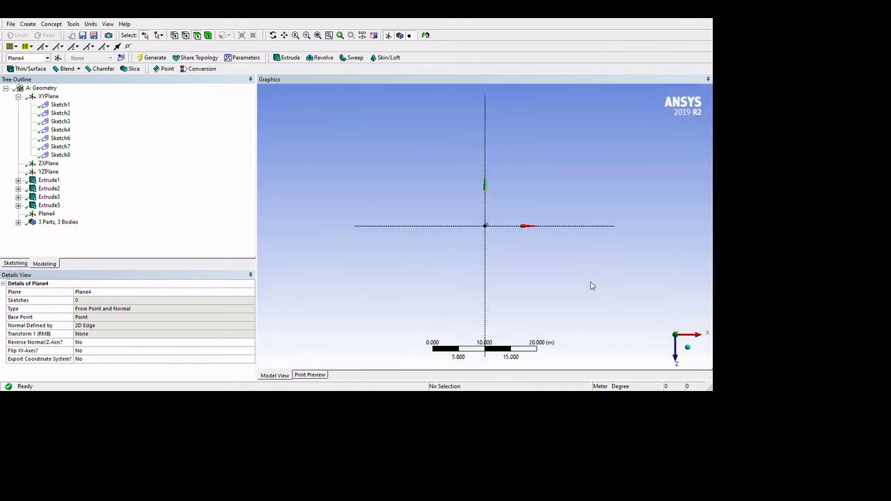
scroll(595, 285, up, 15)
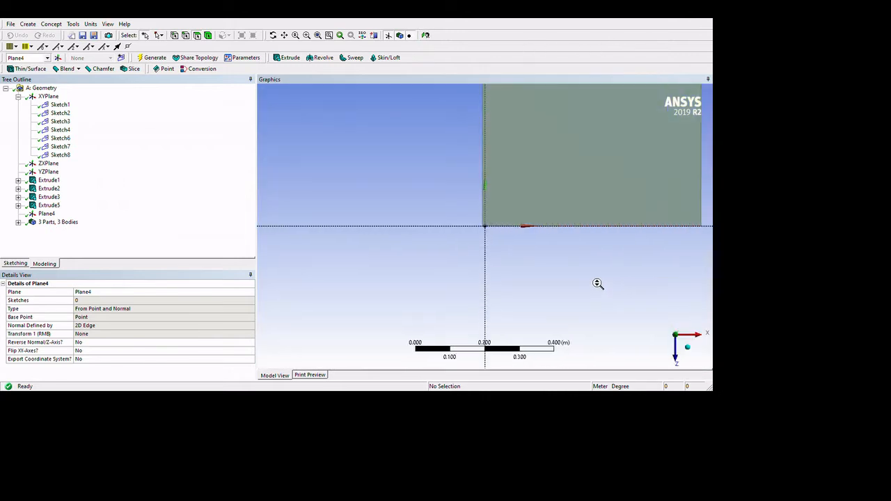
click(284, 34)
drag(542, 196, 463, 263)
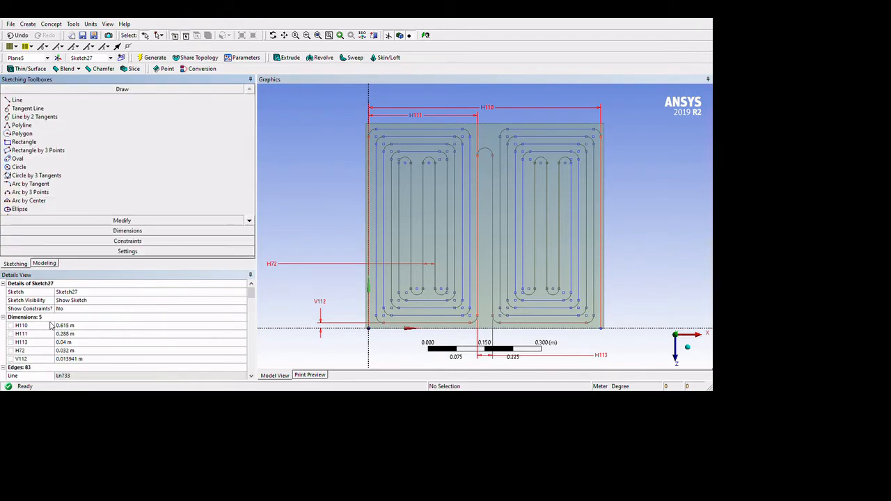
Step: Examine the coil path's dimensions H110, H111, H113, H72 and V112 in Sketch27 one by one
click(44, 325)
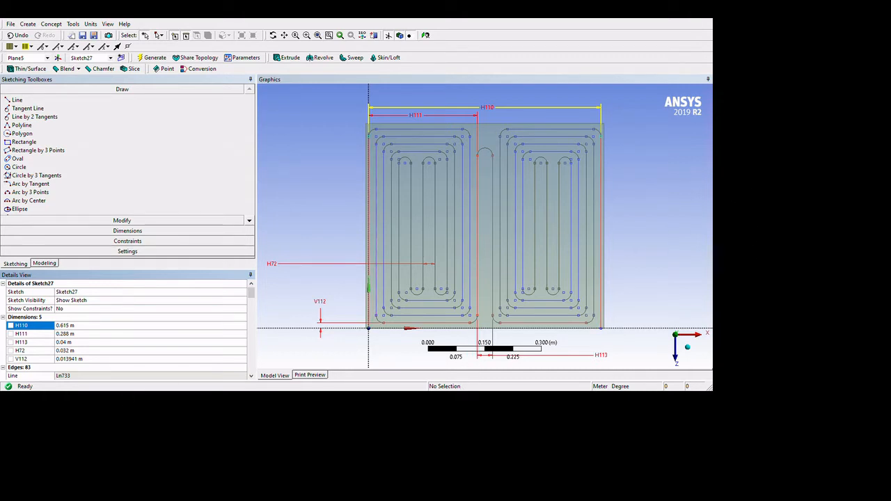
click(88, 333)
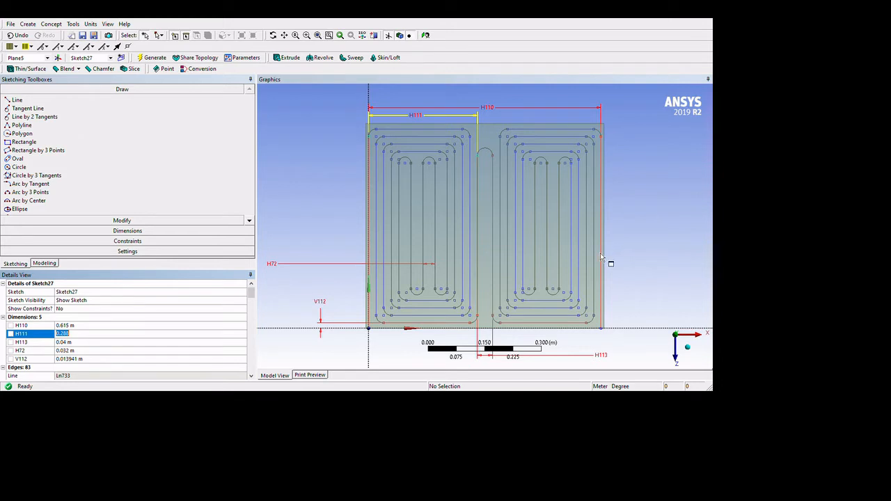
key(Down)
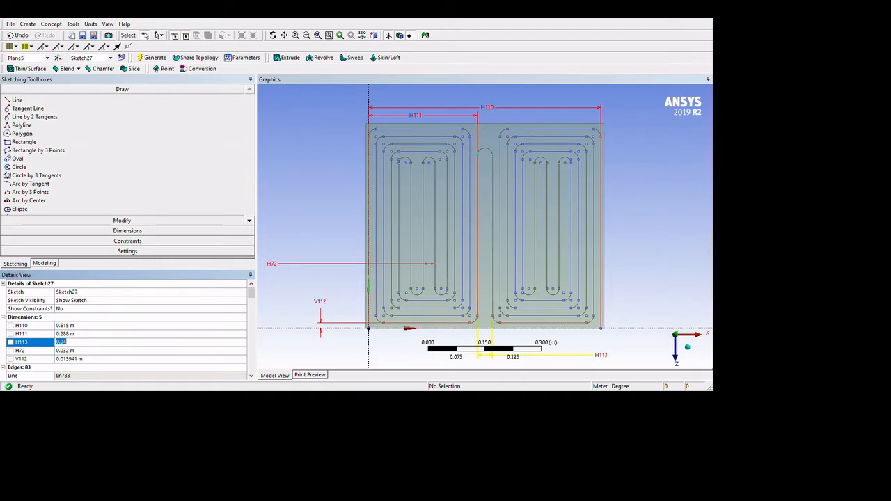
key(Down)
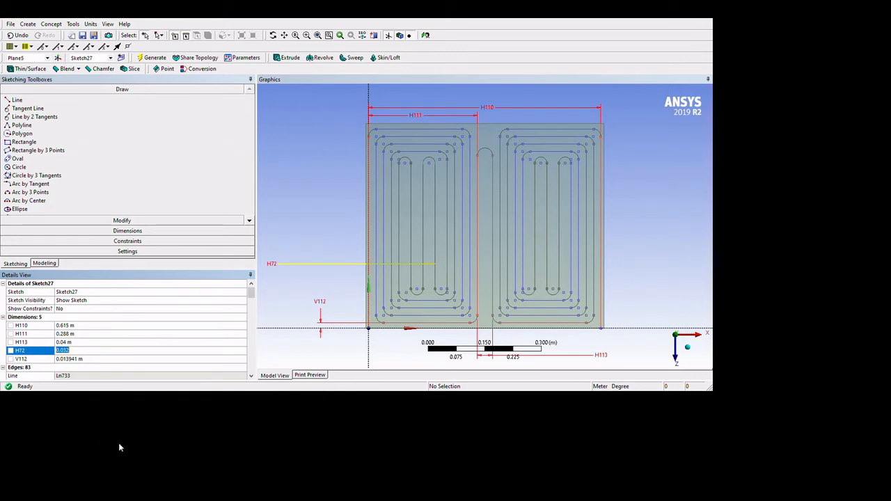
key(Tab)
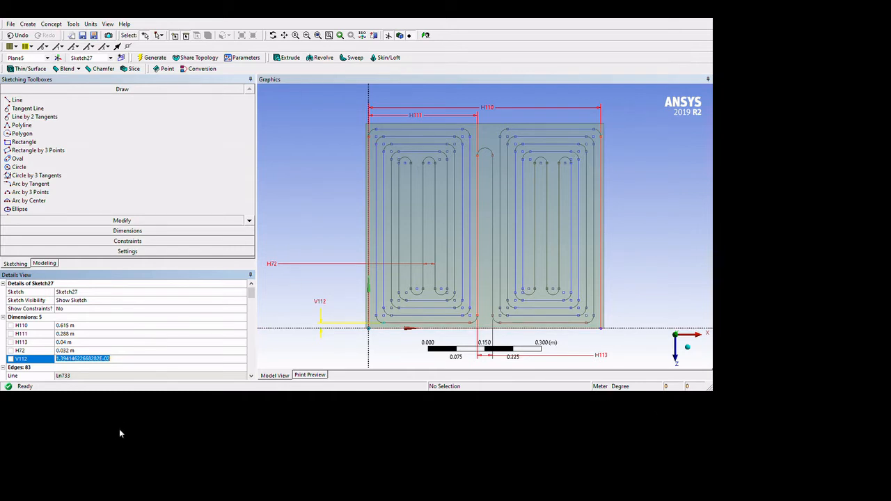
key(Up)
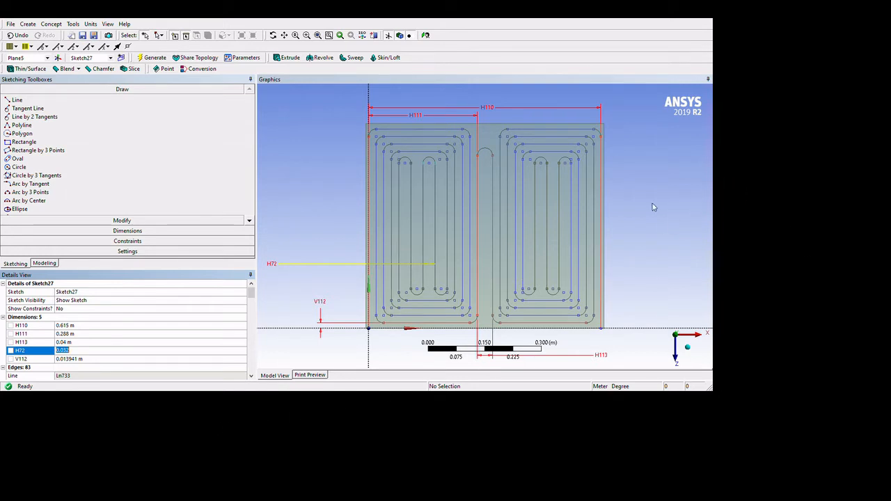
Step: Select Sketch30 on XYPlane and examine it face-on, up close at the concentric tube circles
click(44, 263)
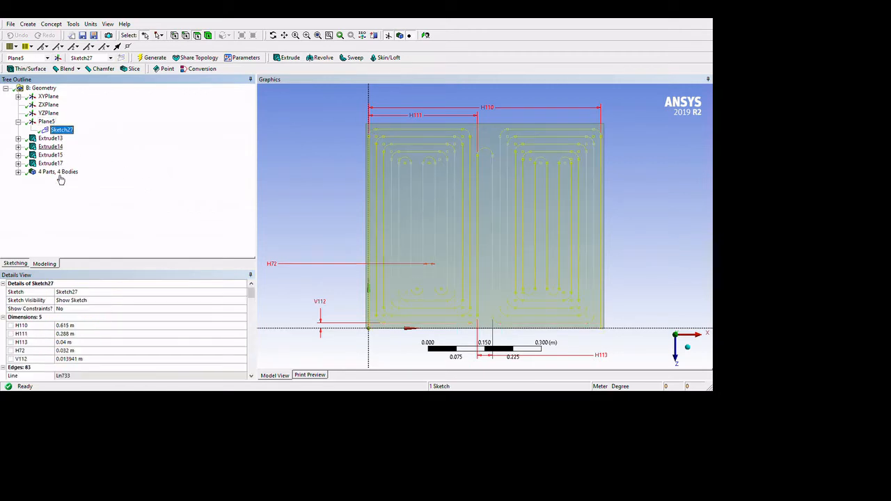
click(18, 121)
click(18, 96)
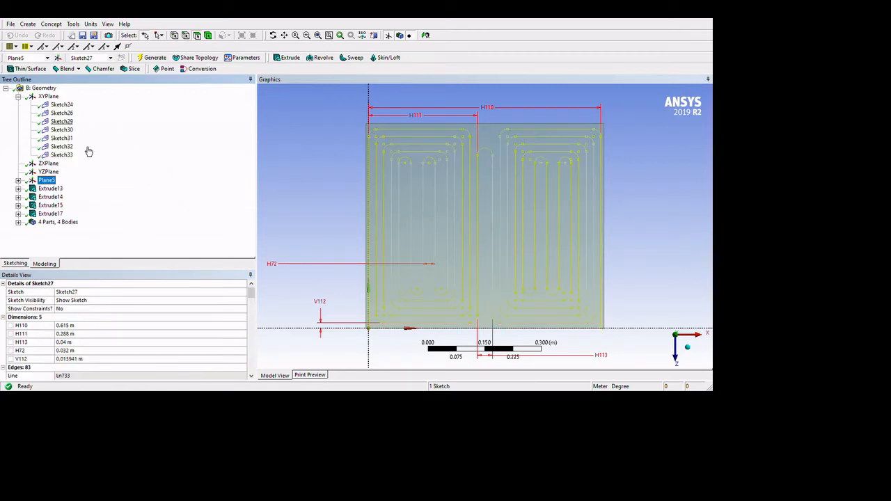
click(61, 130)
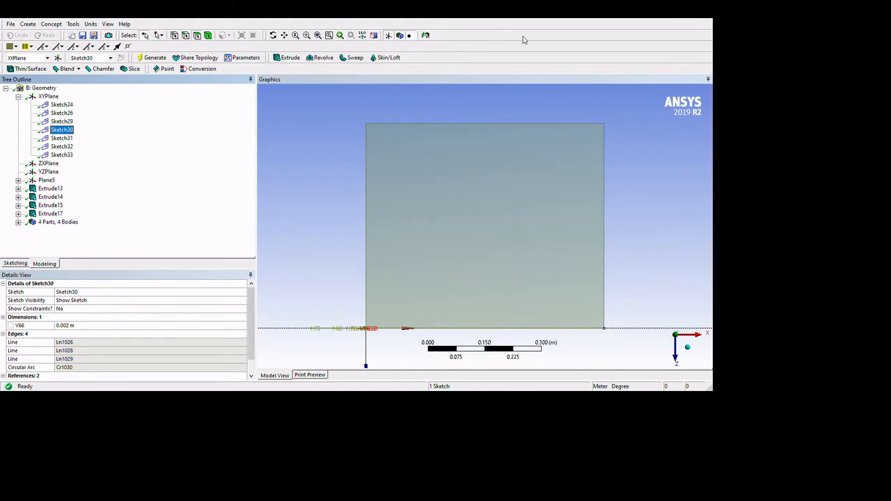
click(426, 35)
scroll(589, 292, up, 10)
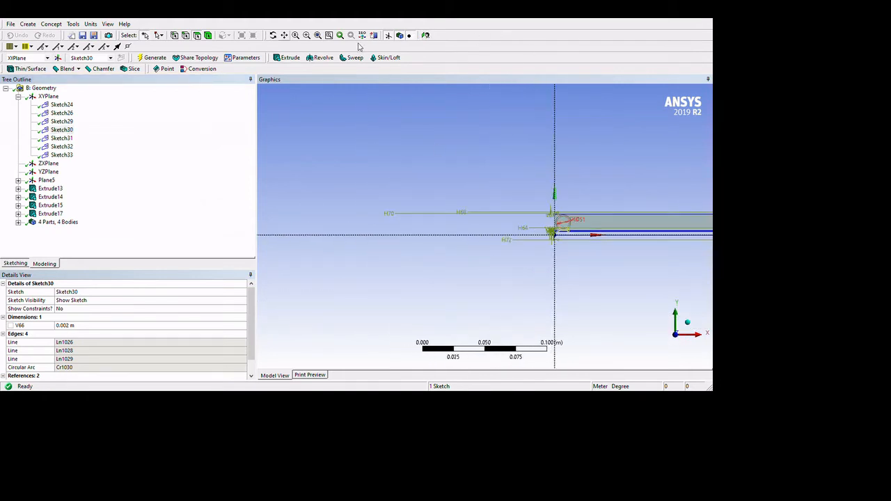
click(284, 35)
mouse_move(563, 223)
mouse_down()
mouse_move(387, 246)
mouse_move(571, 212)
mouse_move(561, 238)
mouse_up()
scroll(459, 240, up, 4)
scroll(536, 236, up, 3)
click(274, 34)
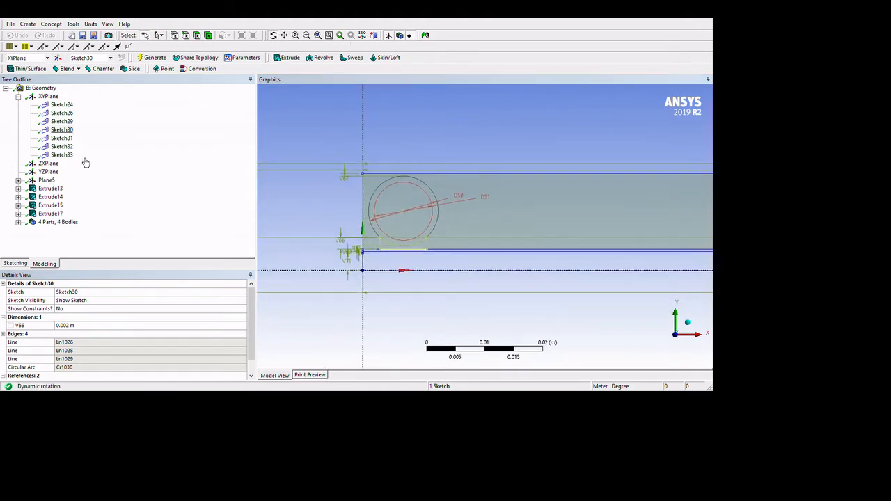
Step: Go through the other XYPlane sketches to examine which part of the layered section each one outlines
click(68, 130)
click(66, 121)
click(65, 138)
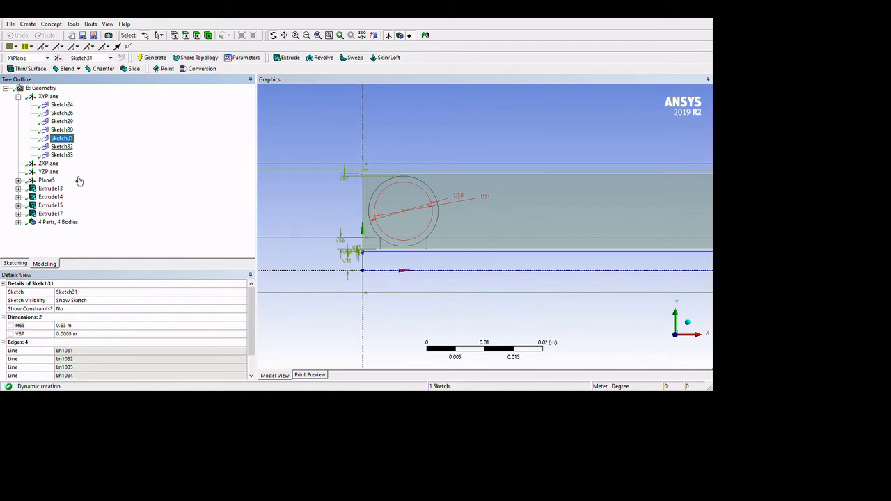
click(64, 146)
click(65, 154)
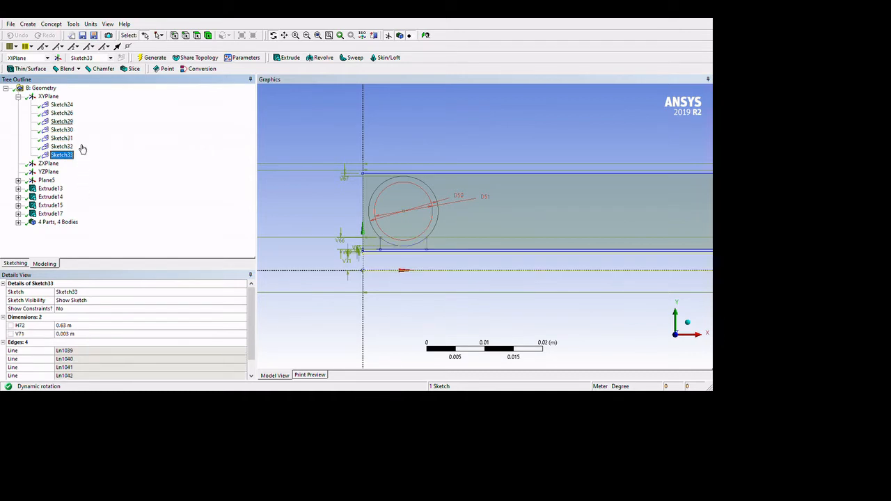
click(62, 113)
Step: Start a sweep with the concentric circles of Sketch24 as profile and the coil in Sketch27 as path
click(62, 105)
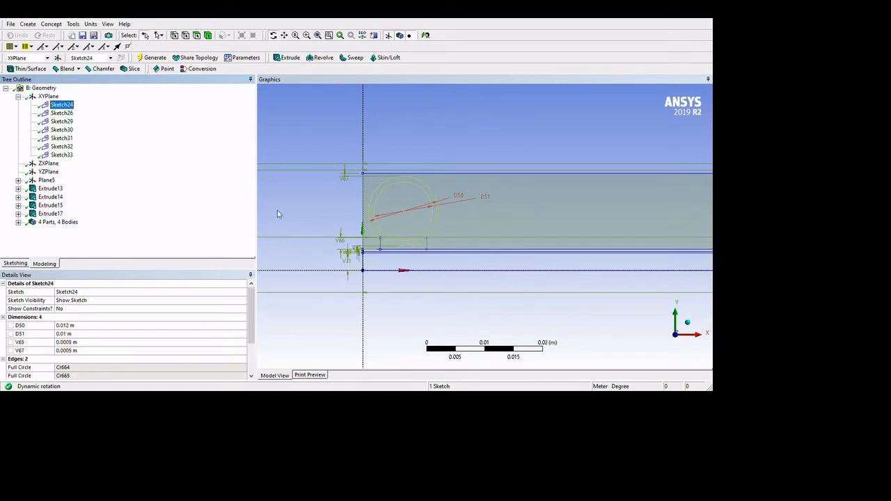
click(353, 57)
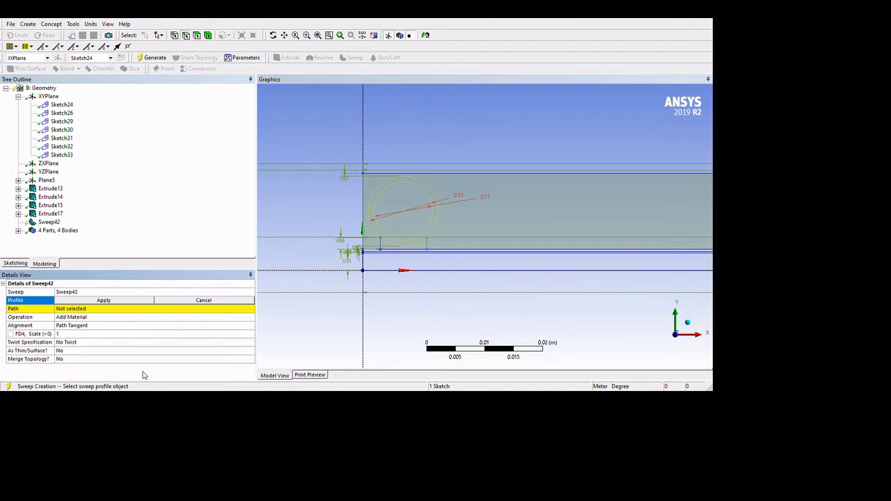
click(100, 299)
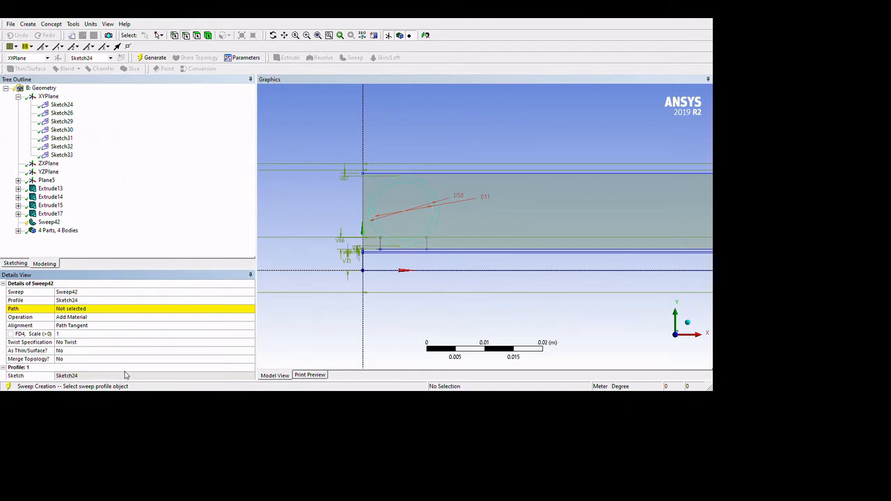
click(98, 309)
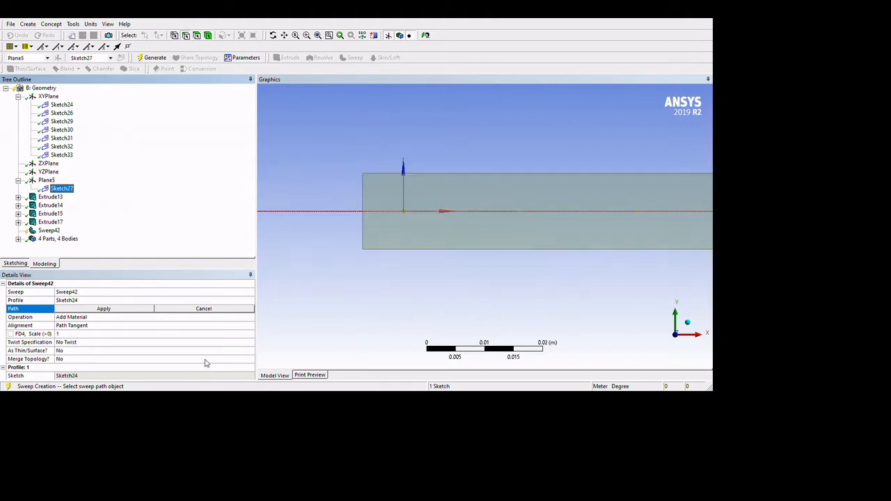
click(108, 308)
Step: Set the sweep's operation to Slice Material and Merge Topology to Yes, and generate the tube
click(94, 317)
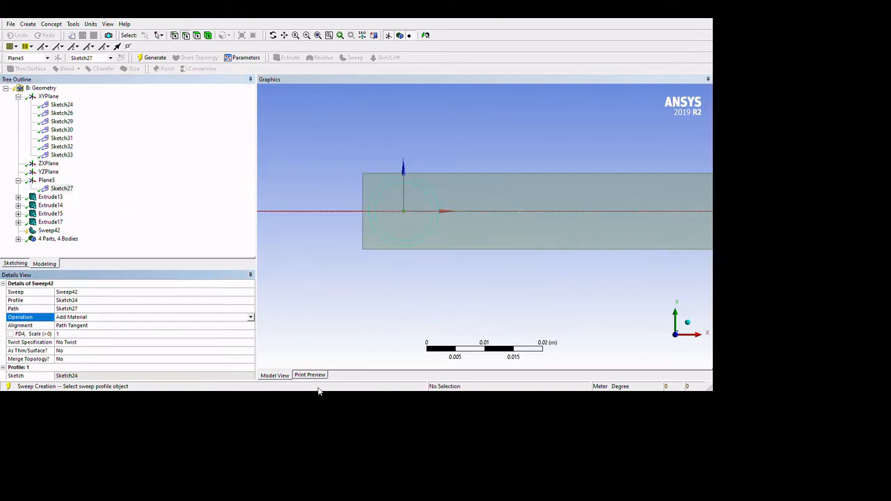
click(101, 416)
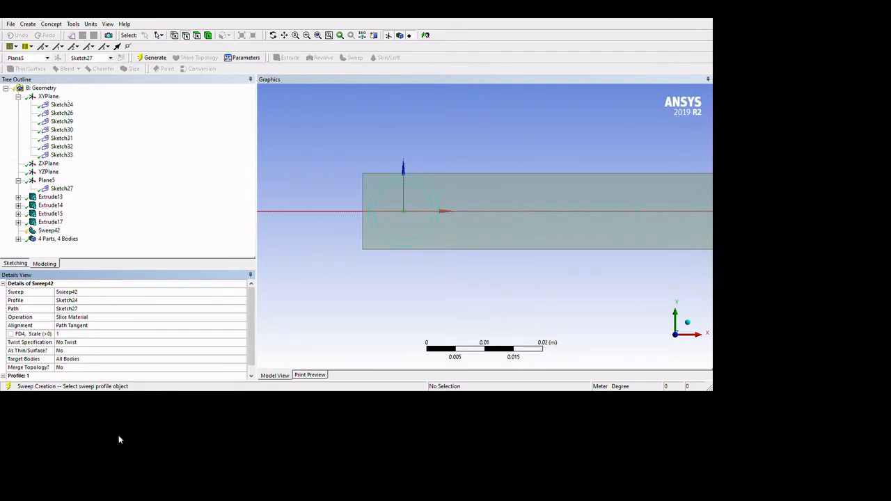
click(97, 456)
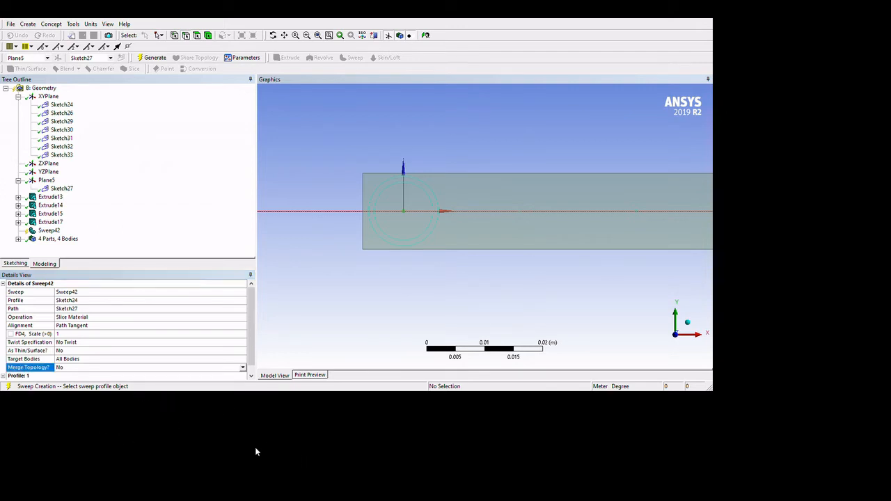
double_click(89, 461)
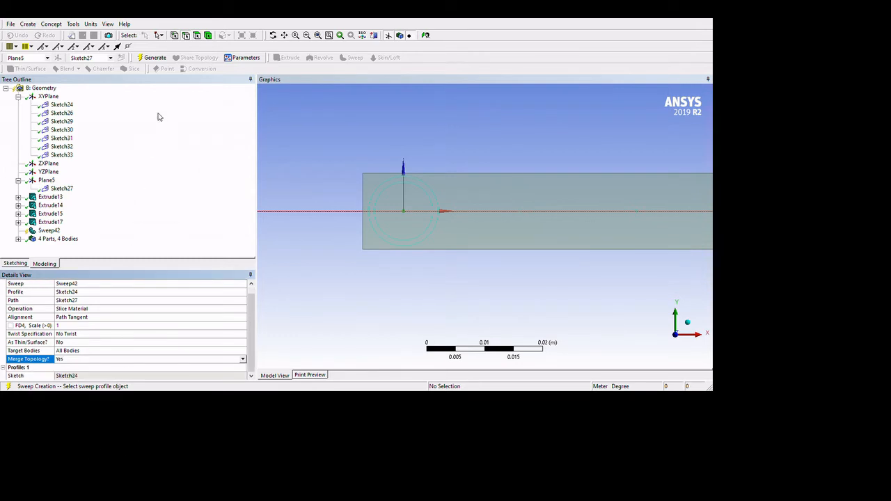
click(153, 57)
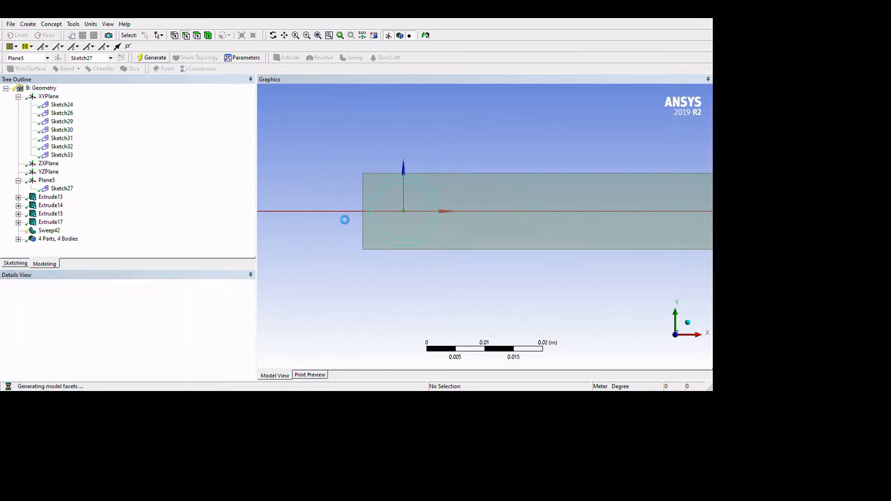
Step: Examine the solid bodies one by one, including the fluid core, the tube wall and the surrounding layer
scroll(414, 275, up, 1)
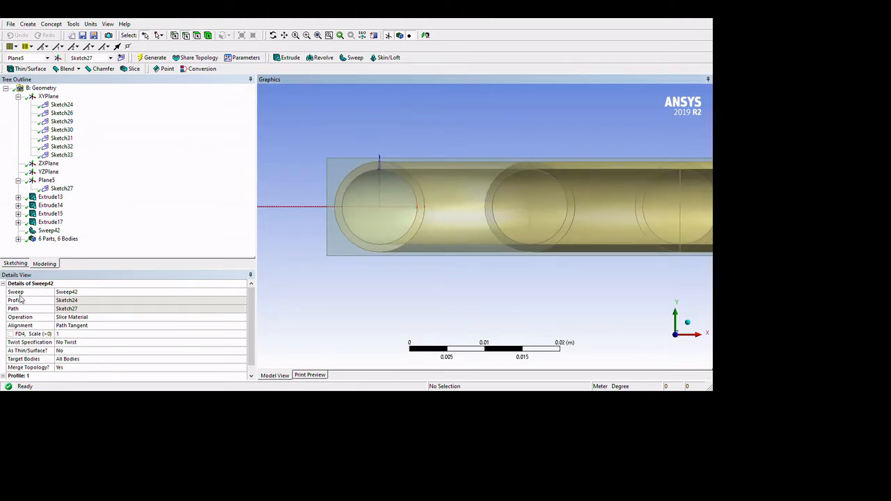
click(18, 239)
click(56, 205)
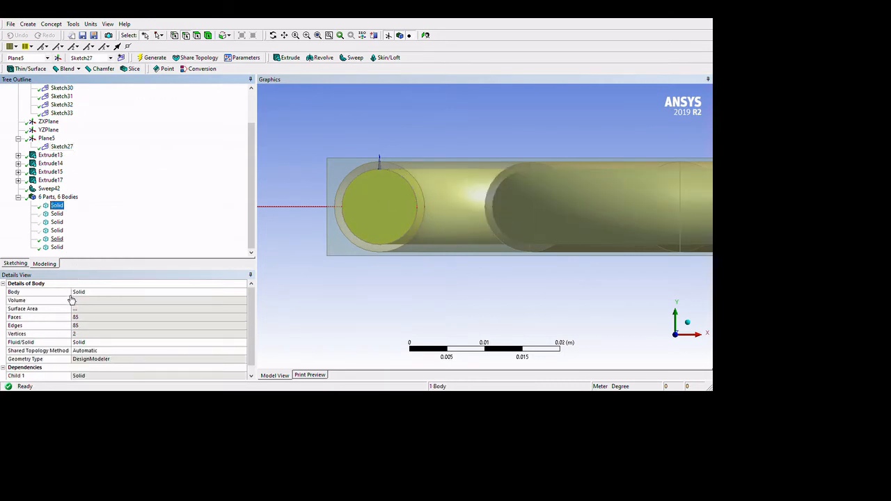
key(Down)
key(Down)
key(Down)
key(Down)
key(Down)
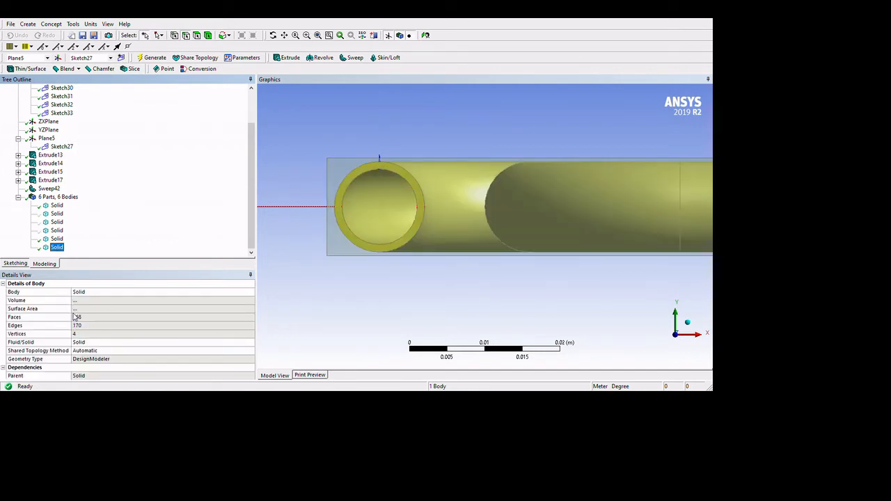
key(Up)
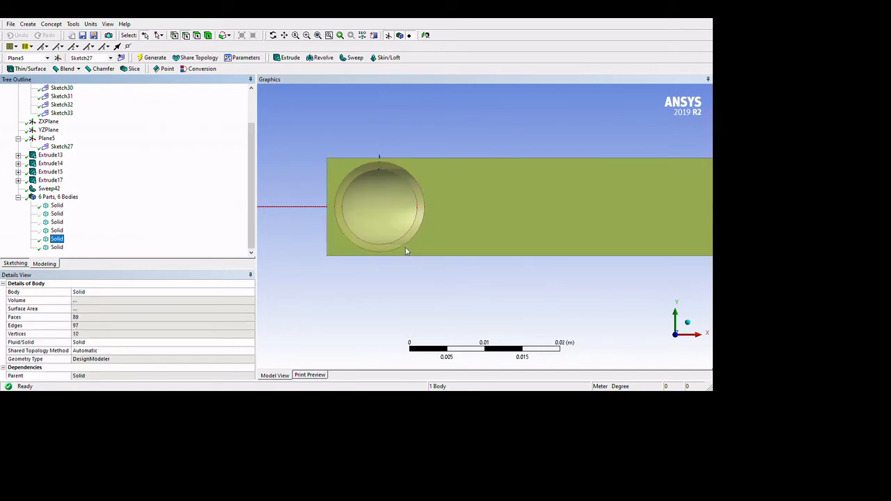
Step: Start a second sweep with Sketch30, the connecting profile beneath the tube, as profile and the coil in Sketch27 as path
scroll(94, 213, up, 2)
click(62, 155)
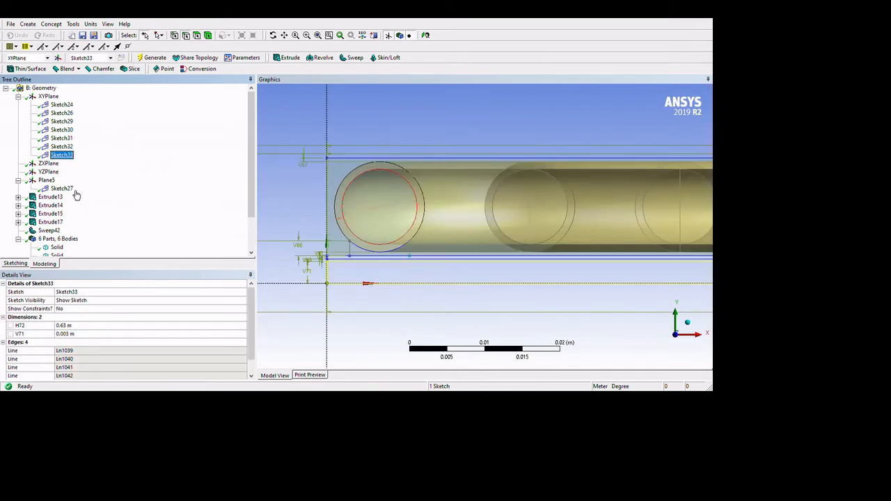
click(62, 146)
key(Up)
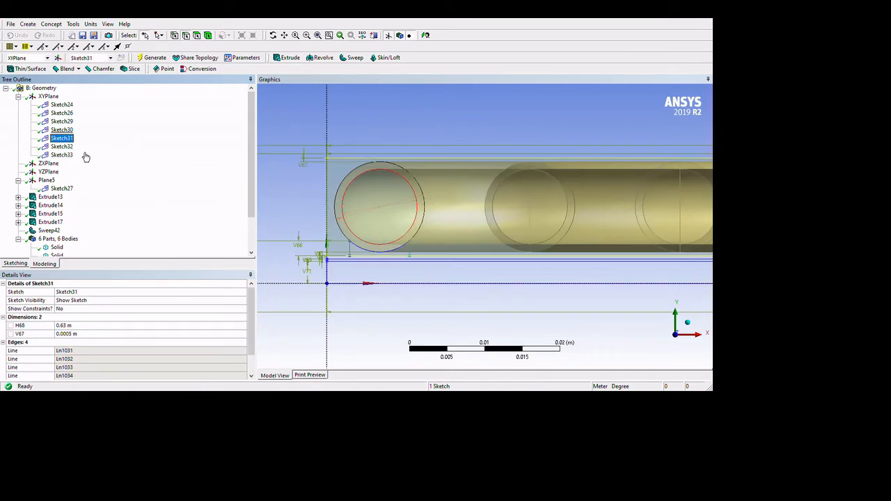
key(Up)
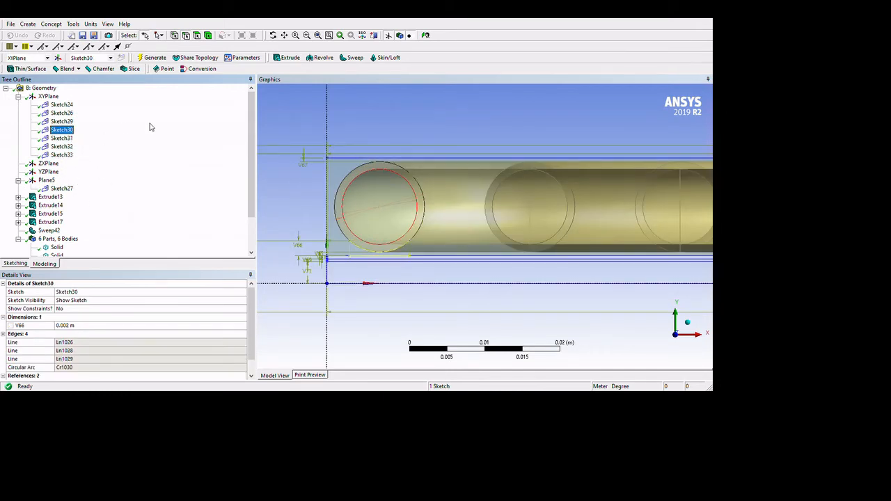
click(351, 58)
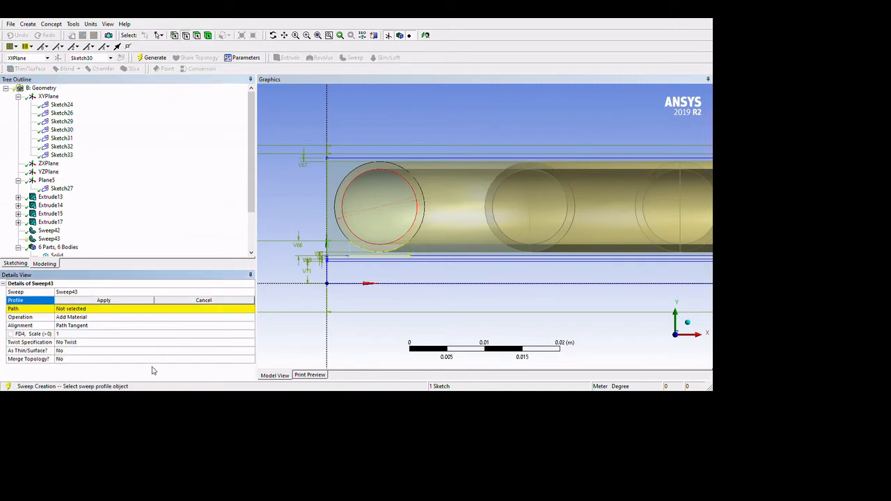
click(119, 300)
click(131, 308)
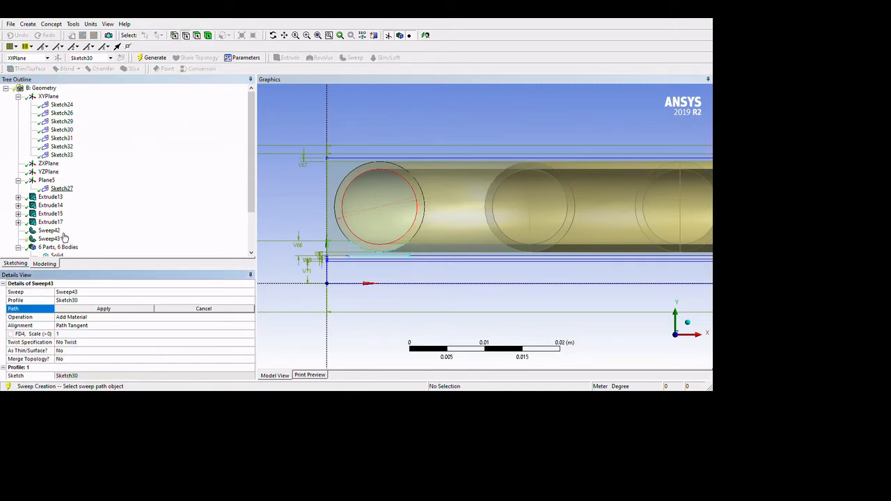
click(62, 189)
click(101, 308)
Step: Set the sweep's operation to Add Frozen and Merge Topology to Yes, and generate the connecting profile
click(209, 317)
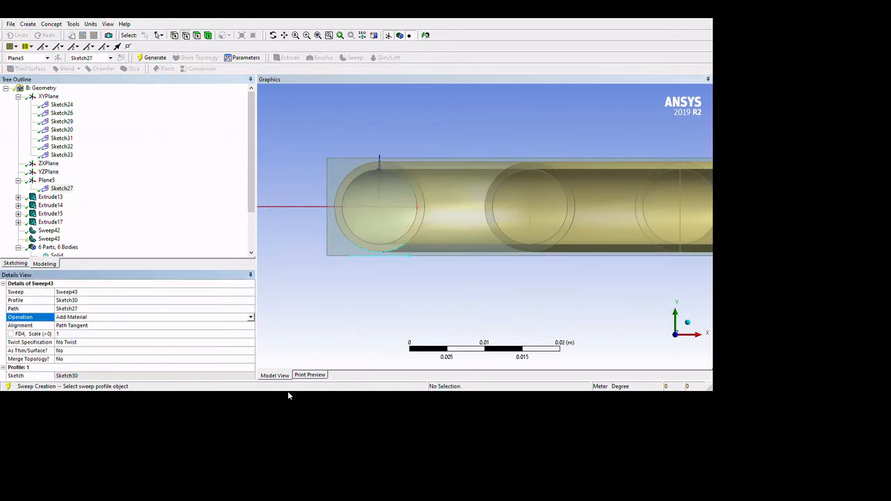
click(80, 323)
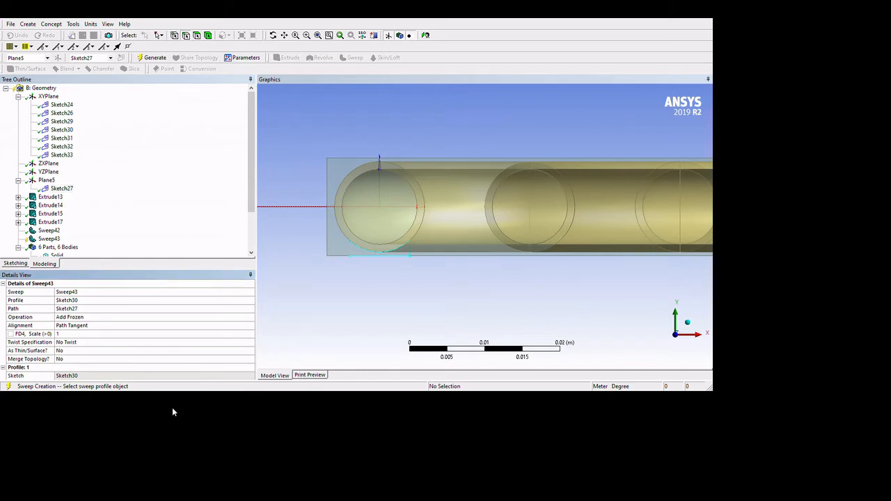
click(104, 358)
click(251, 360)
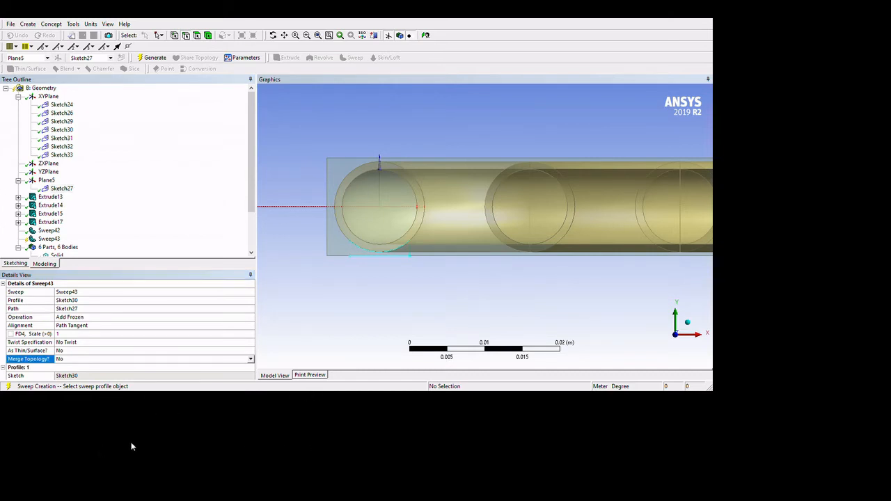
click(76, 364)
click(154, 57)
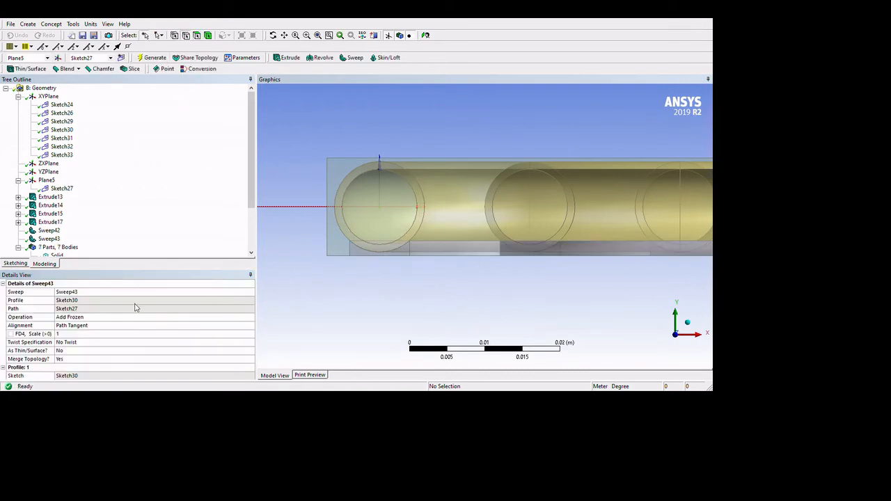
Step: Select all seven solid bodies and combine them into a single new part
scroll(135, 254, down, 2)
scroll(109, 281, down, 1)
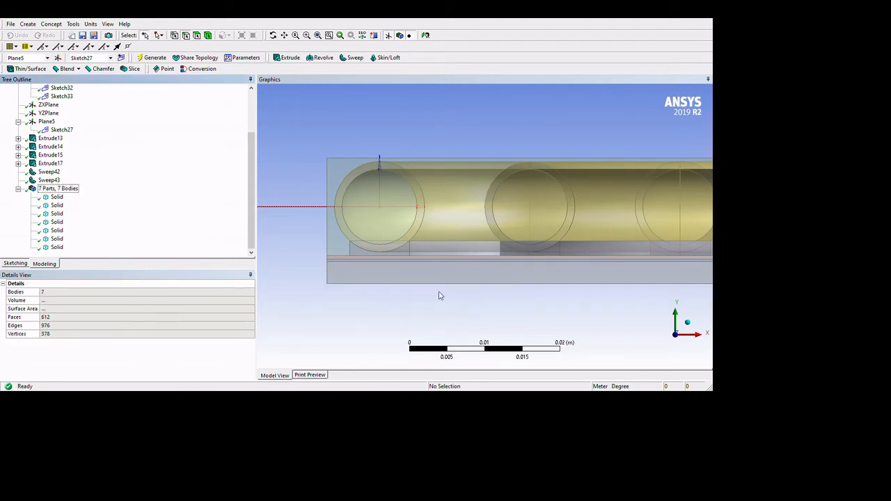
key(Down)
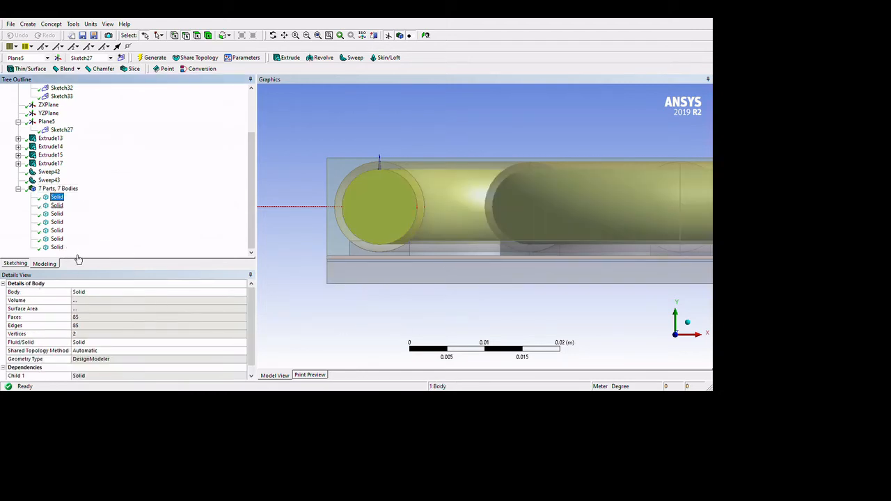
key(shift+Down)
key(shift+Down)
key(shift+Down)
key(shift+Down)
key(shift+Down)
key(shift+Down)
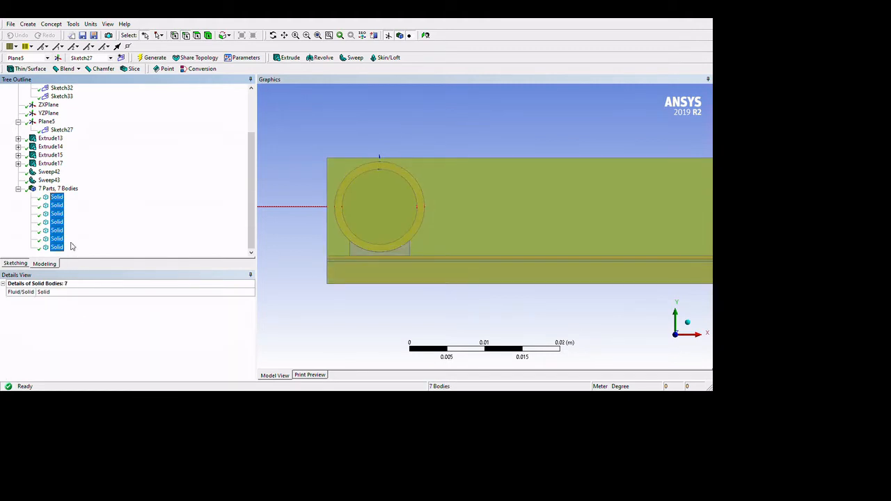
click(121, 301)
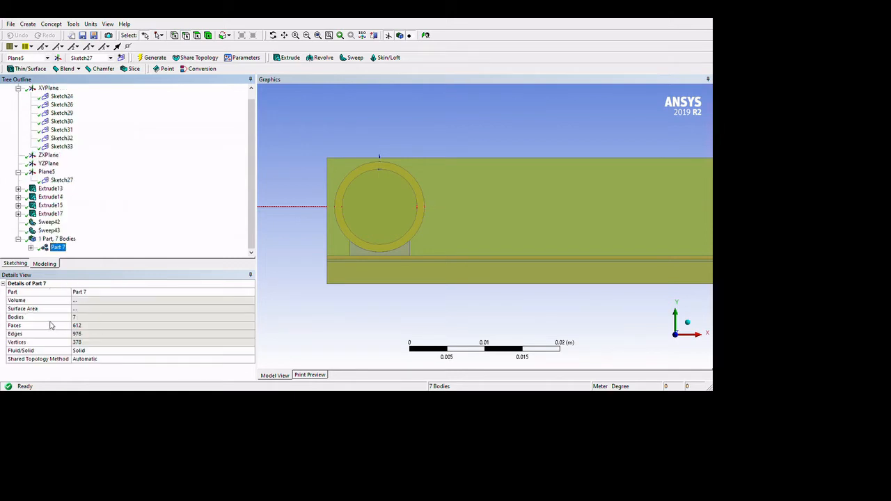
Step: Find the core body inside the tube among the part's solids and set its Fluid/Solid type to Fluid
click(31, 247)
click(69, 248)
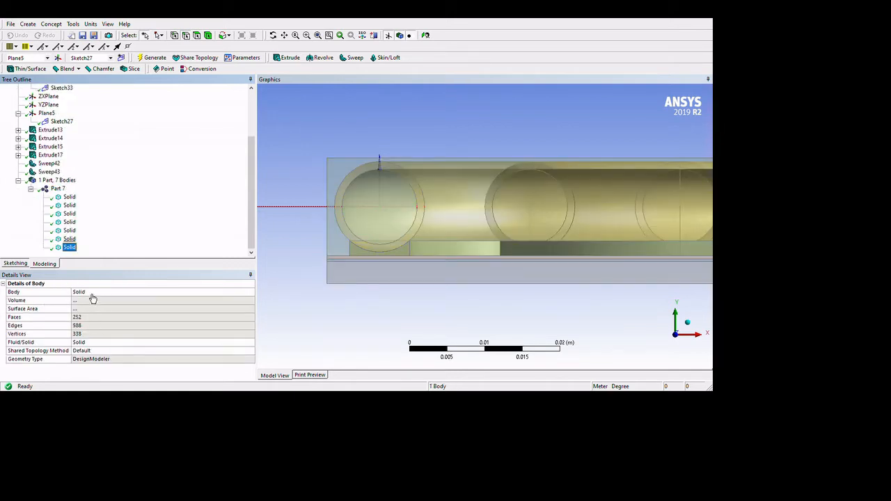
key(Up)
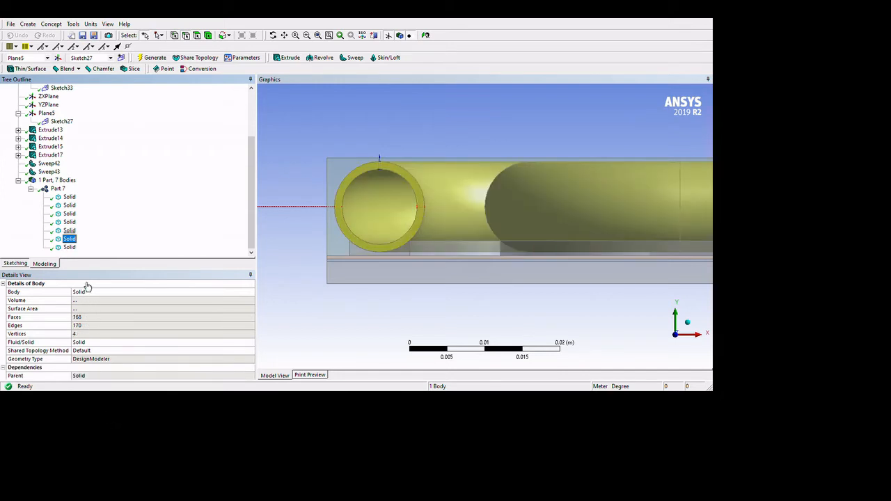
key(Up)
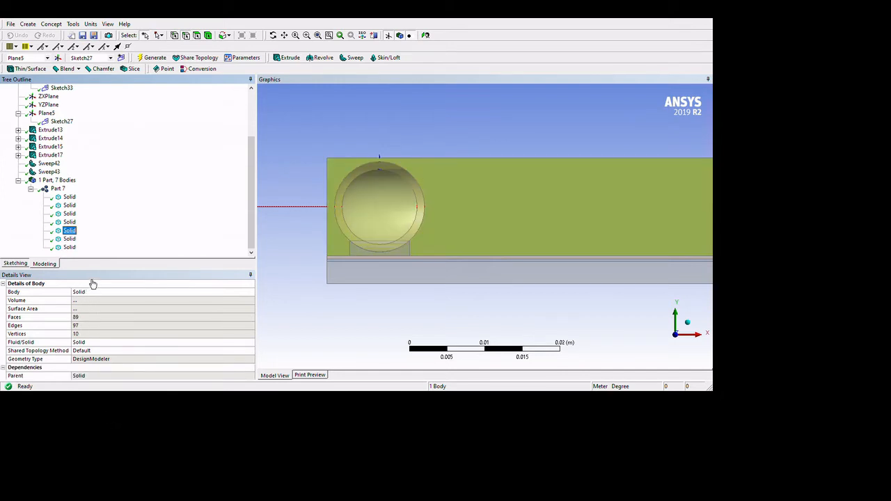
key(Up)
key(Up)
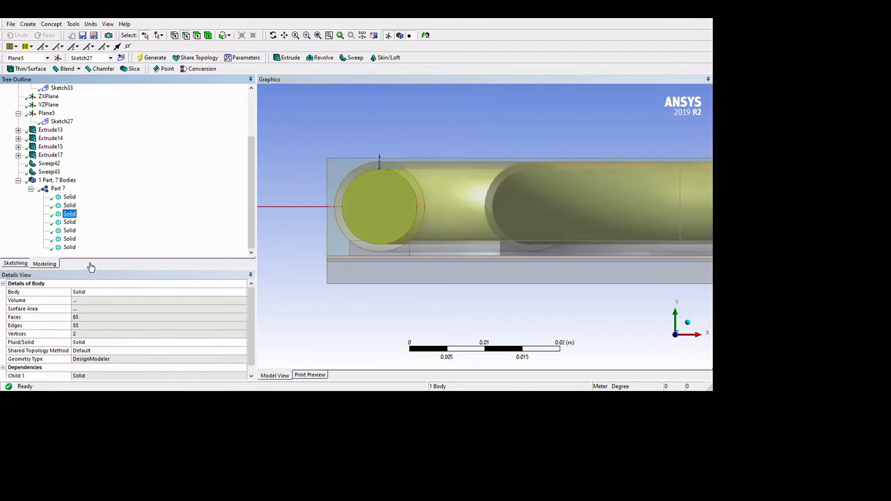
click(124, 342)
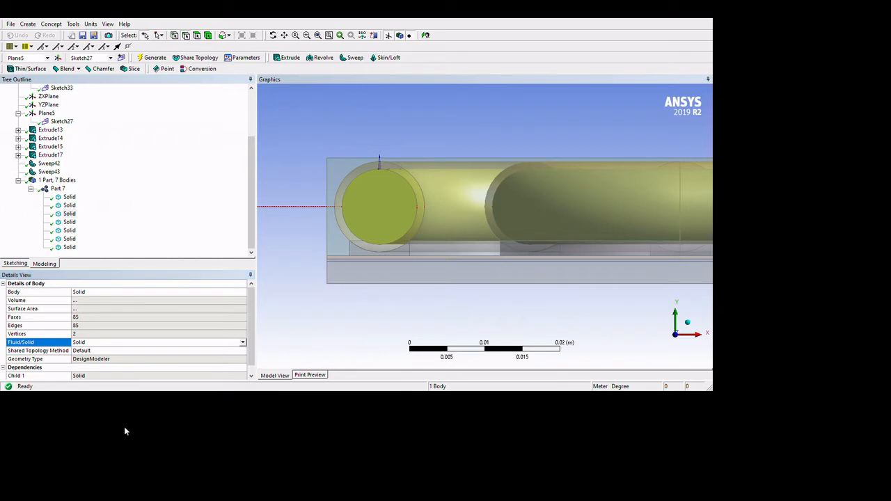
click(98, 433)
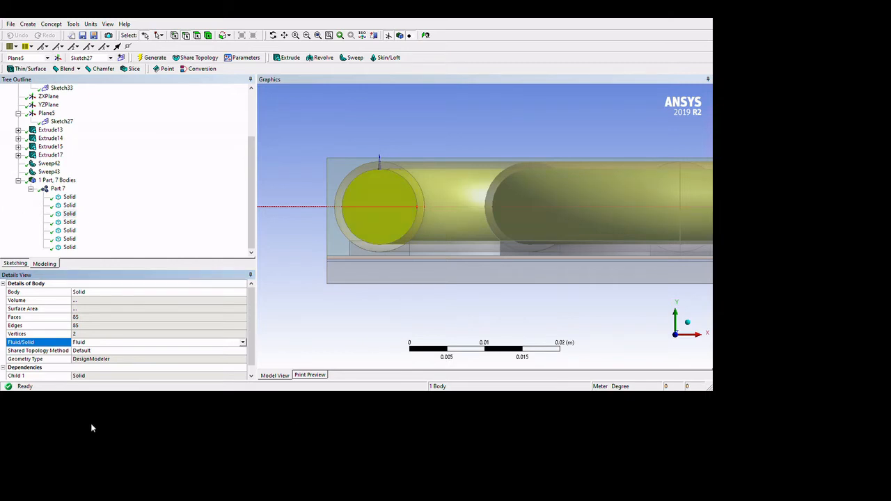
click(31, 188)
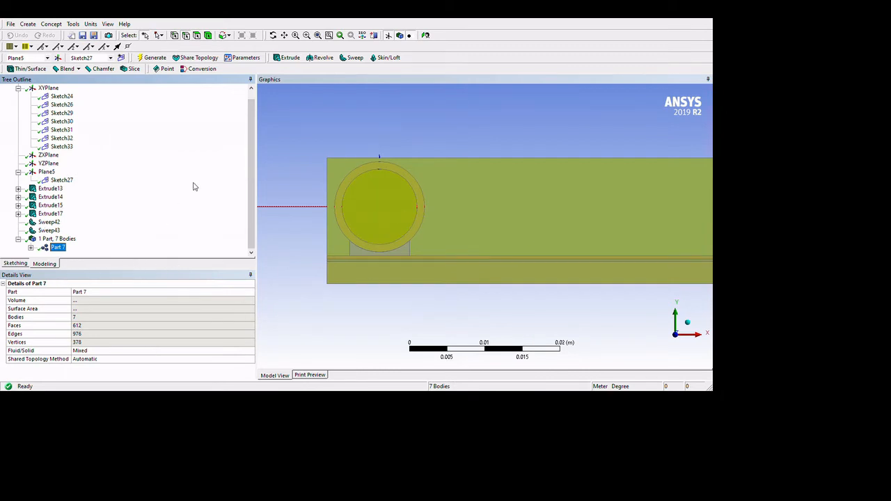
Step: Create a named selection called Insulator from the layer body surrounding the tube, and generate it
click(363, 183)
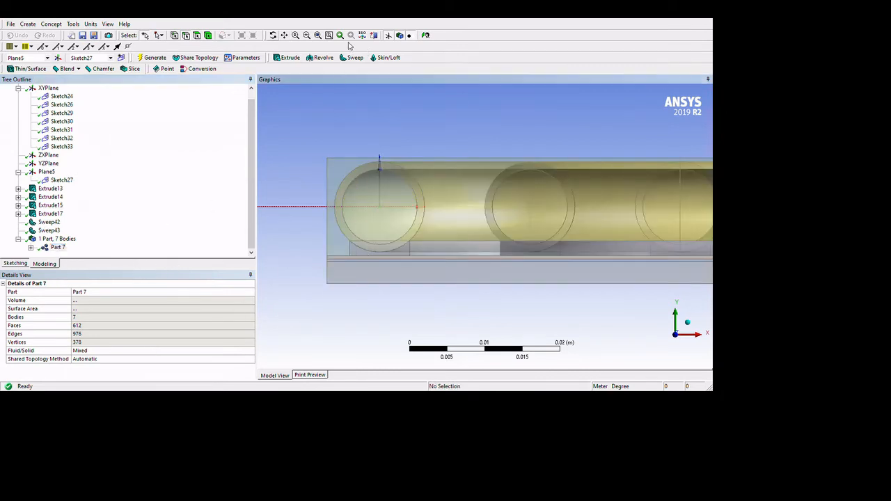
scroll(451, 221, down, 2)
scroll(451, 221, up, 3)
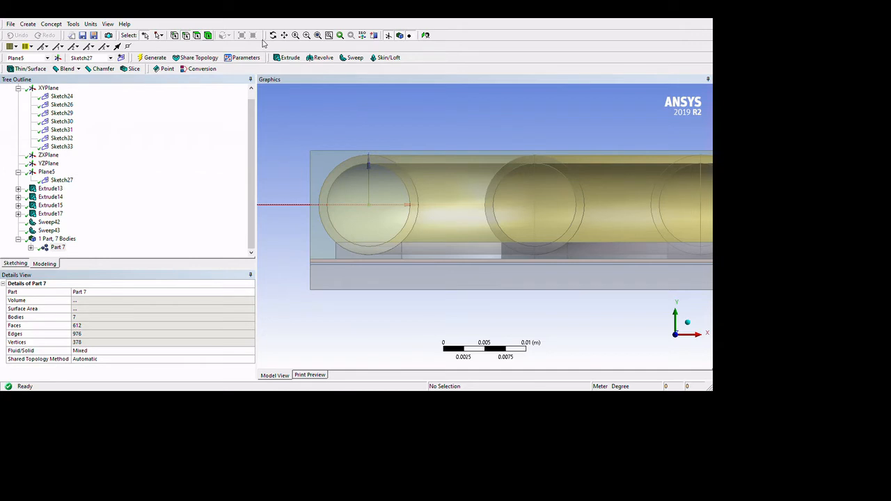
click(397, 202)
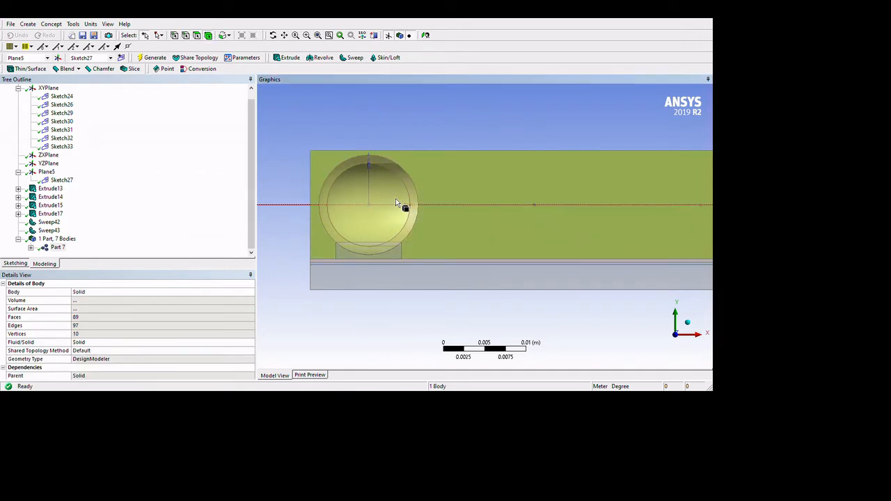
click(428, 460)
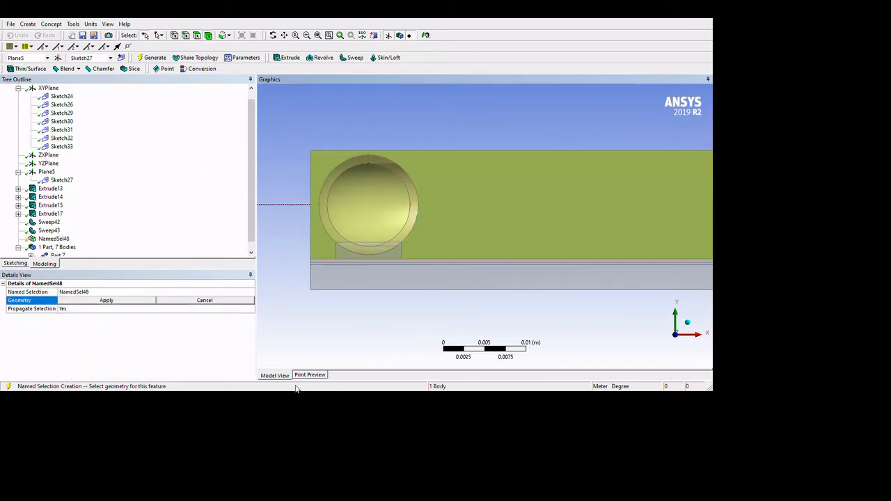
click(150, 372)
click(144, 364)
text(f)
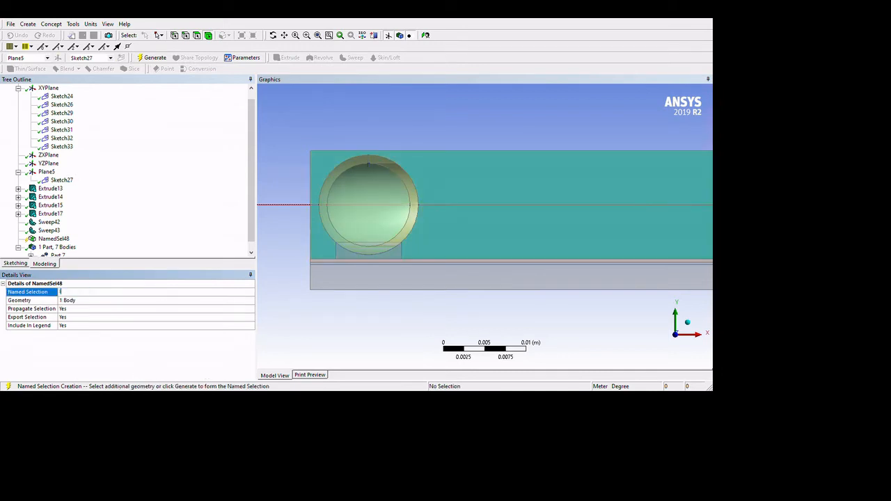
key(Return)
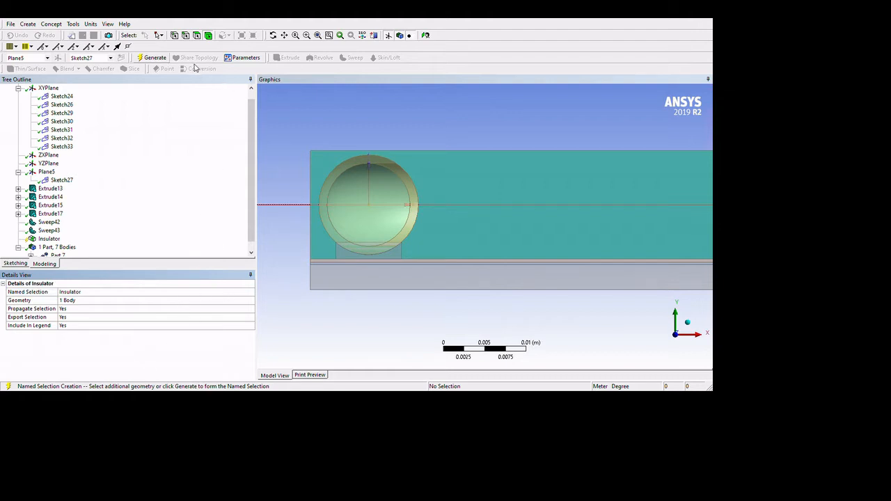
click(153, 57)
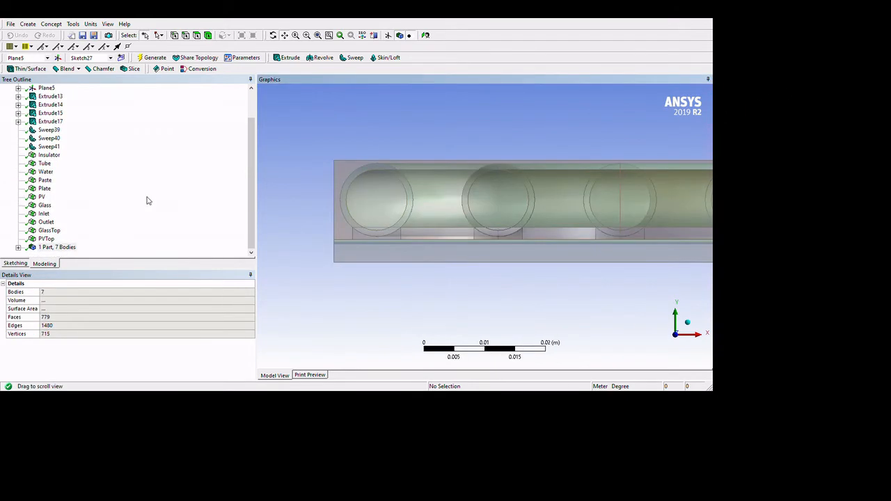
Step: Go through the body named selections from Insulator to Glass to examine which layer each one covers
click(71, 192)
scroll(428, 229, up, 2)
click(62, 205)
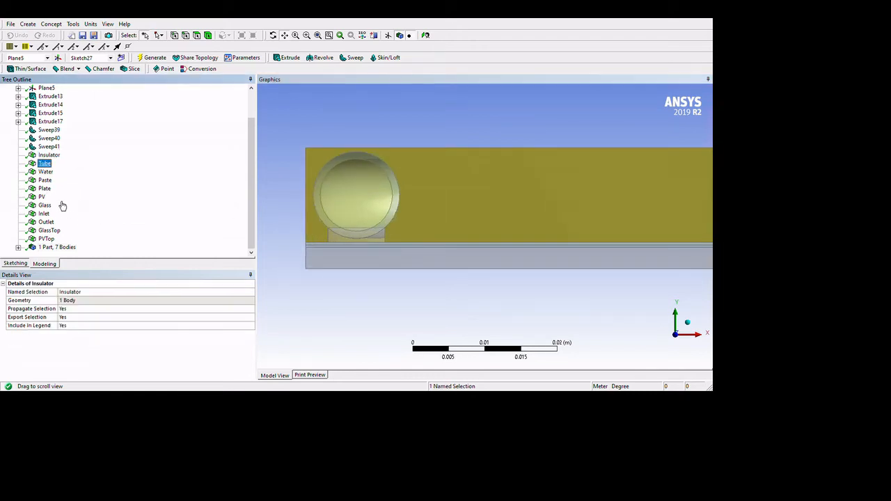
key(Down)
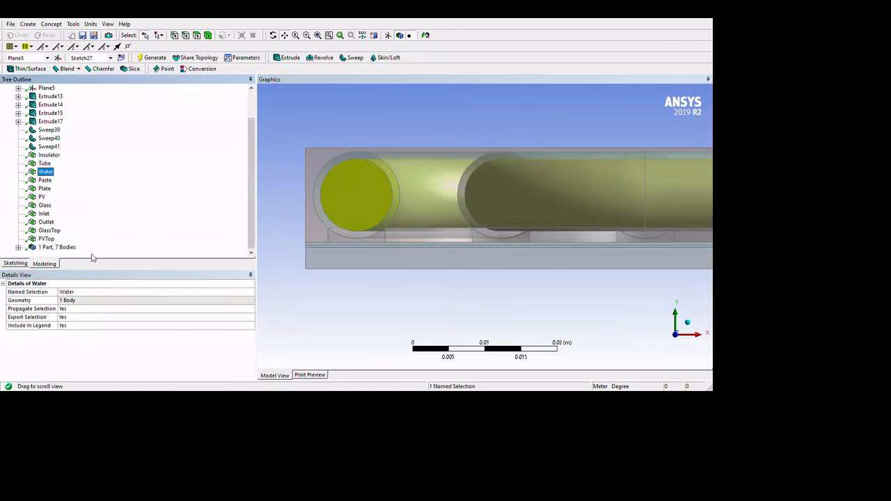
key(Down)
key(Down)
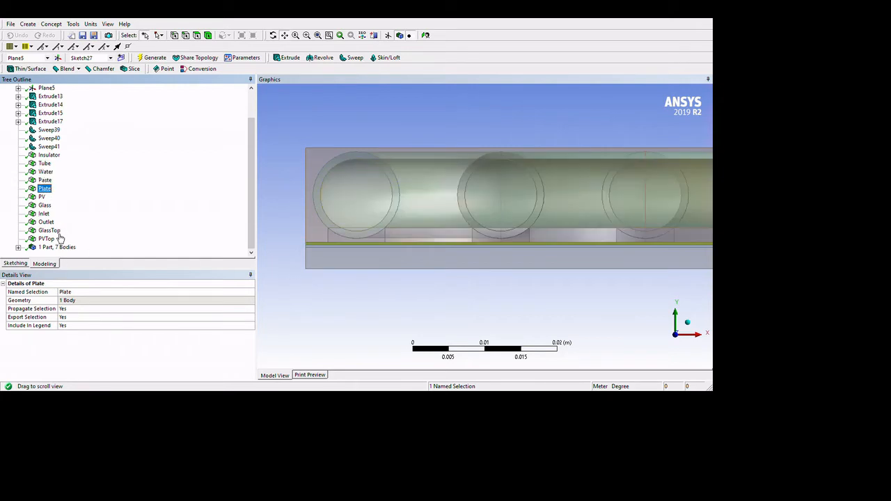
scroll(376, 305, up, 2)
key(Down)
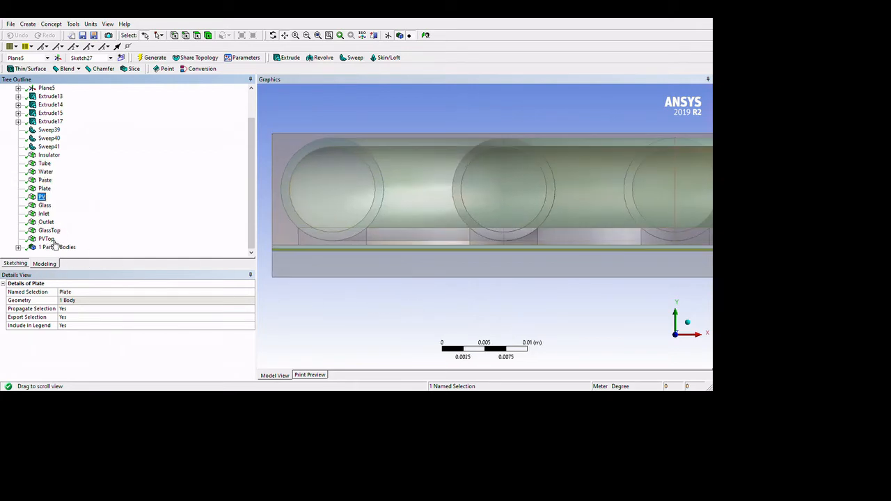
key(Down)
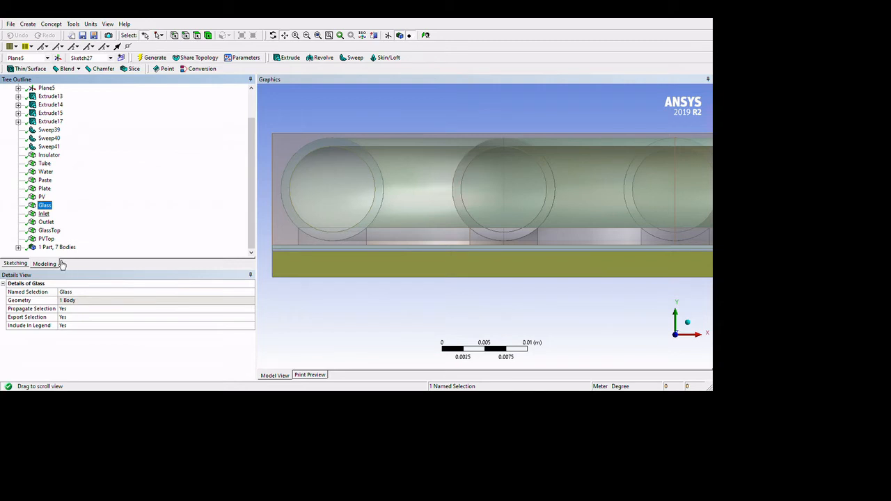
Step: Show the Inlet named selection and examine its face and the plate's edge from that end to the opposite one
key(Down)
scroll(408, 237, down, 4)
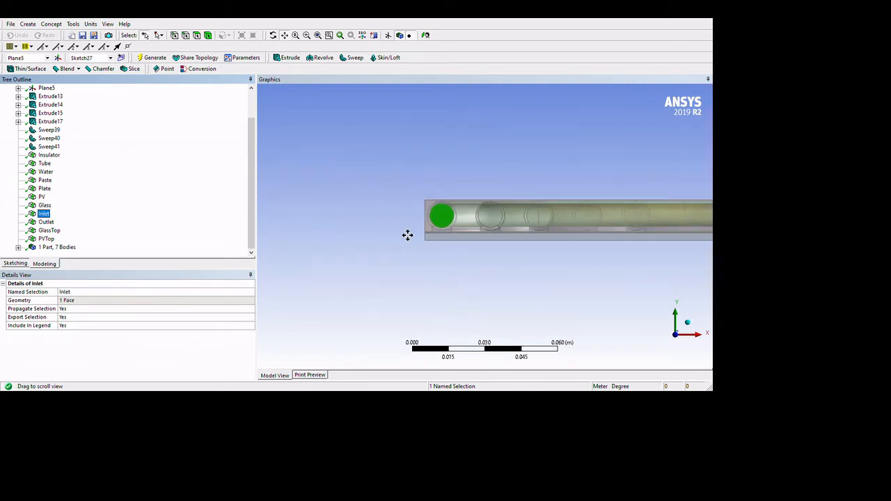
scroll(408, 235, down, 1)
drag(639, 236, 413, 244)
scroll(414, 244, down, 5)
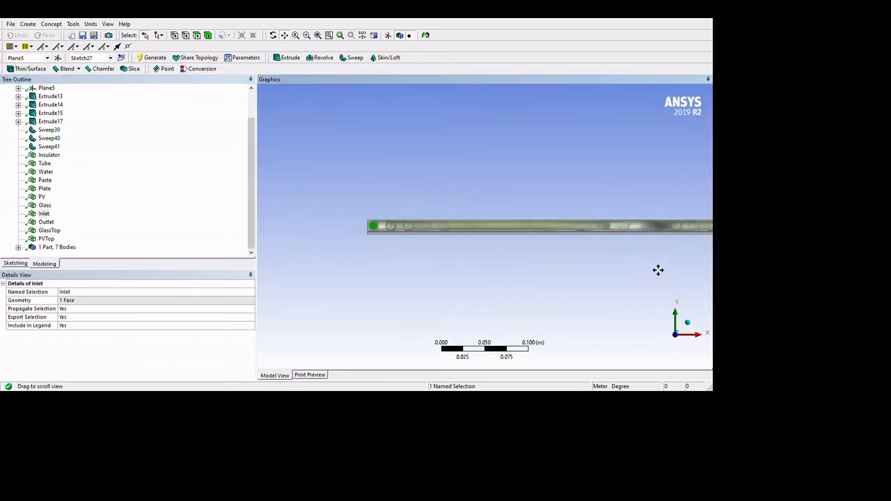
drag(663, 261, 349, 277)
drag(582, 286, 453, 268)
scroll(513, 266, up, 5)
drag(529, 257, 474, 249)
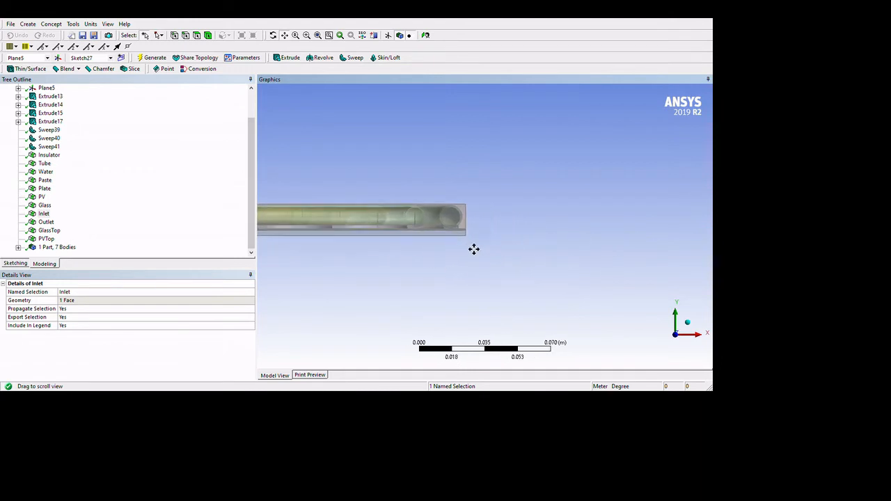
Step: Show the Outlet named selection and examine where its face lies on the whole plate from the front and at an angle
key(Down)
scroll(447, 281, down, 2)
drag(448, 280, 649, 277)
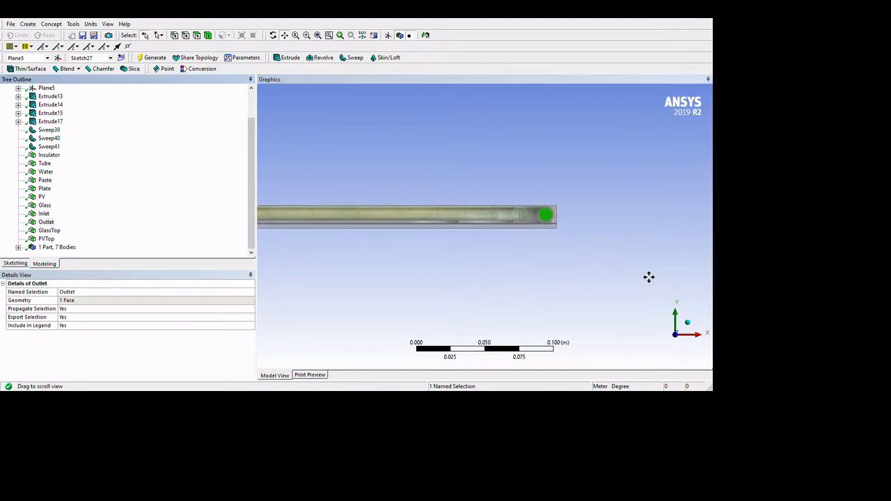
drag(432, 268, 701, 267)
scroll(459, 236, down, 4)
drag(409, 224, 437, 224)
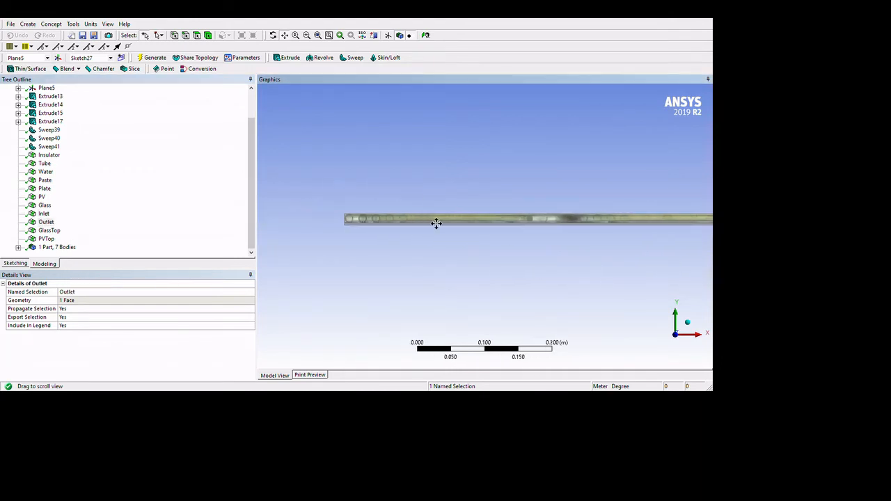
click(341, 35)
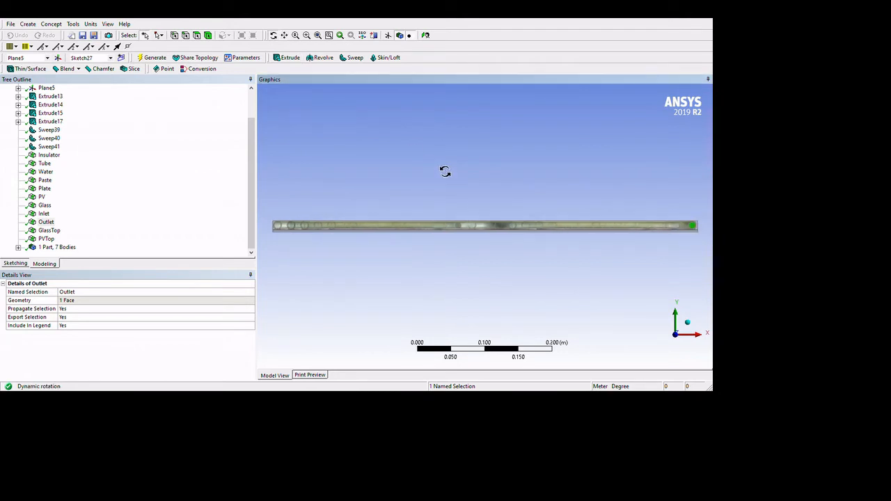
drag(445, 171, 420, 191)
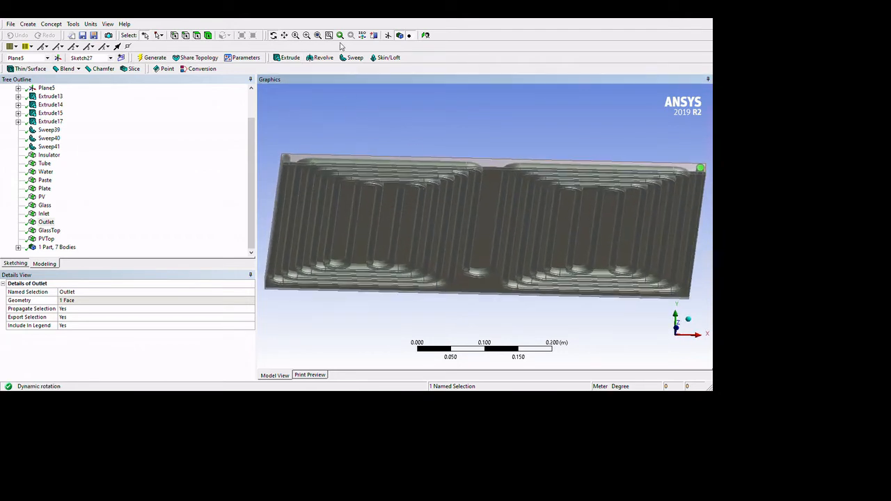
Step: Compare the GlassTop and PVTop named selections to examine which large plate face each one covers
click(51, 231)
scroll(408, 238, up, 3)
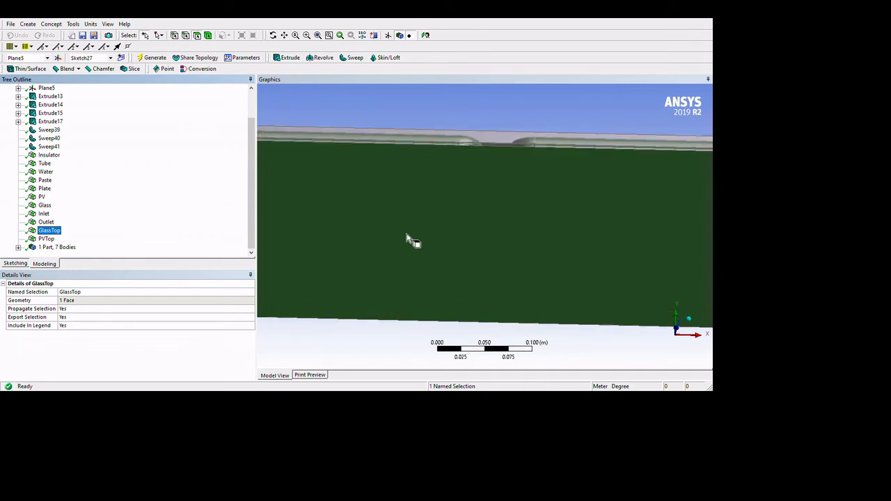
scroll(410, 230, up, 1)
click(46, 239)
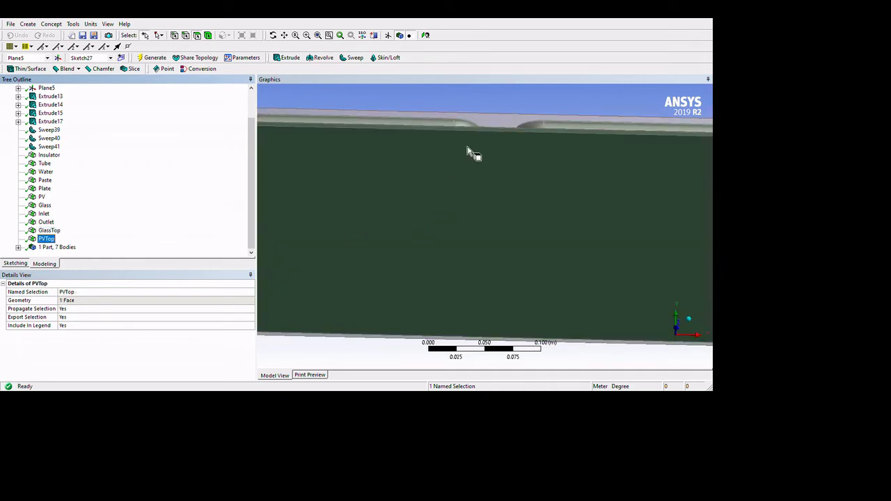
scroll(341, 200, down, 1)
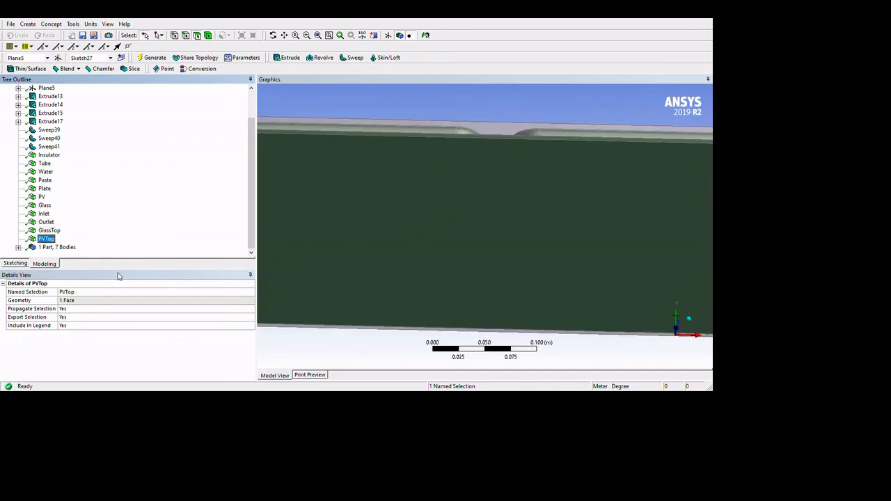
key(Up)
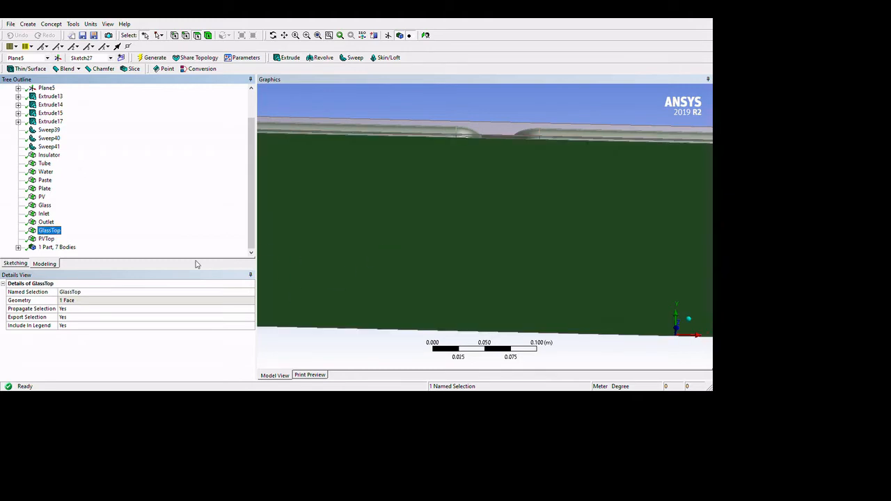
scroll(495, 227, down, 3)
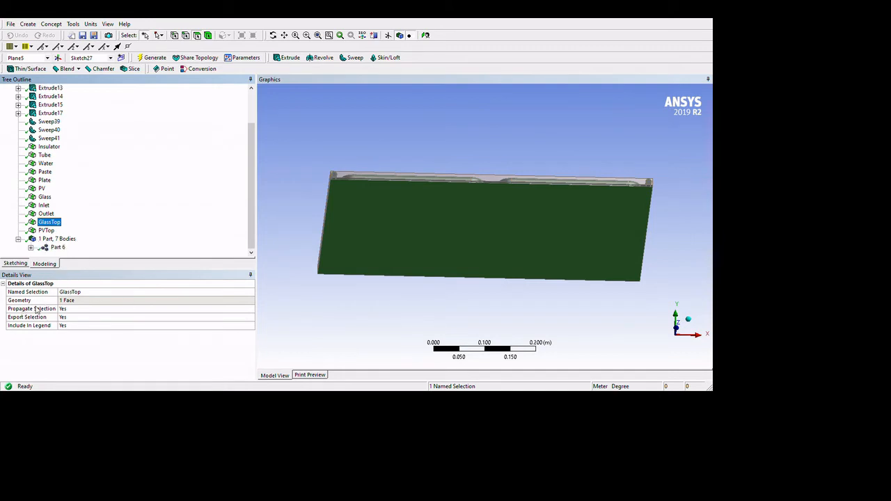
Step: Switch to Fluent Meshing and import the Proposed Geometry file into the Watertight Geometry workflow with units in m
click(13, 26)
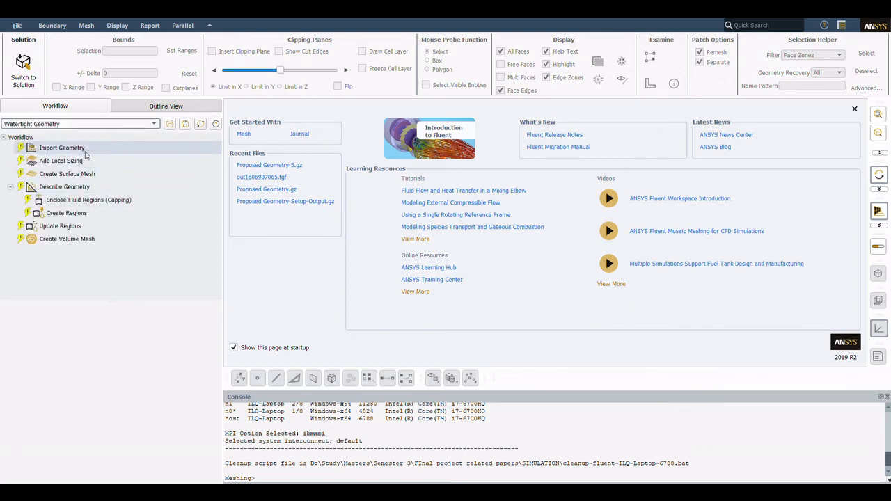
click(82, 149)
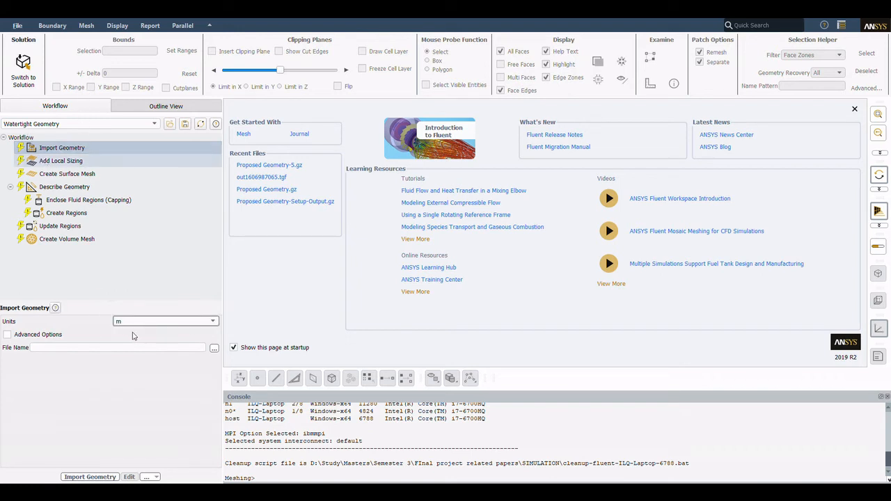
click(214, 347)
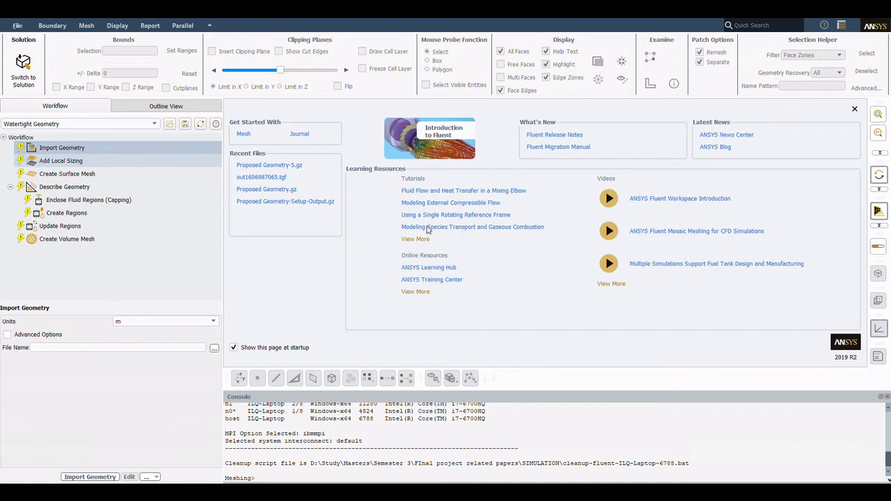
click(577, 305)
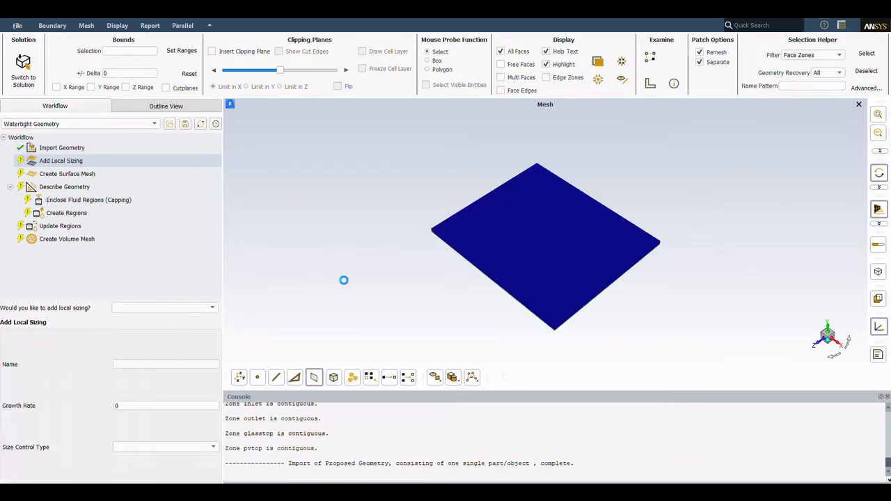
Step: Inspect the tube's end in the imported model and complete the local sizing task with no local sizing added
scroll(427, 243, up, 5)
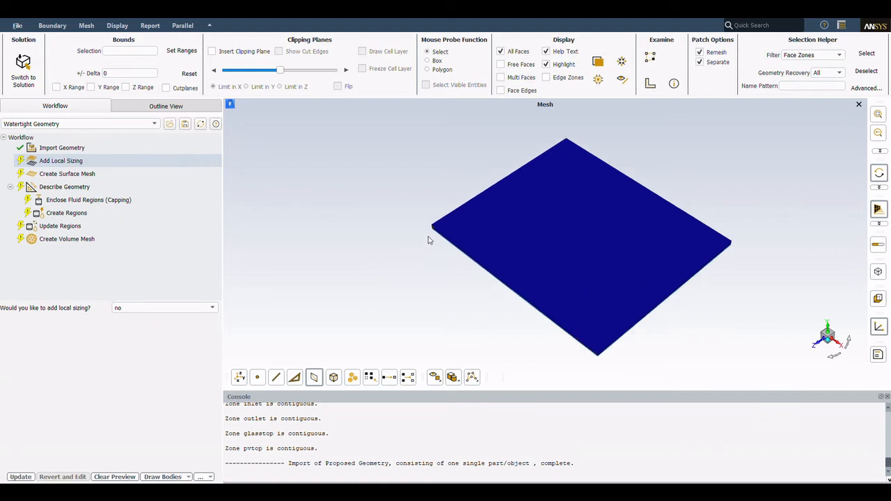
scroll(427, 253, up, 5)
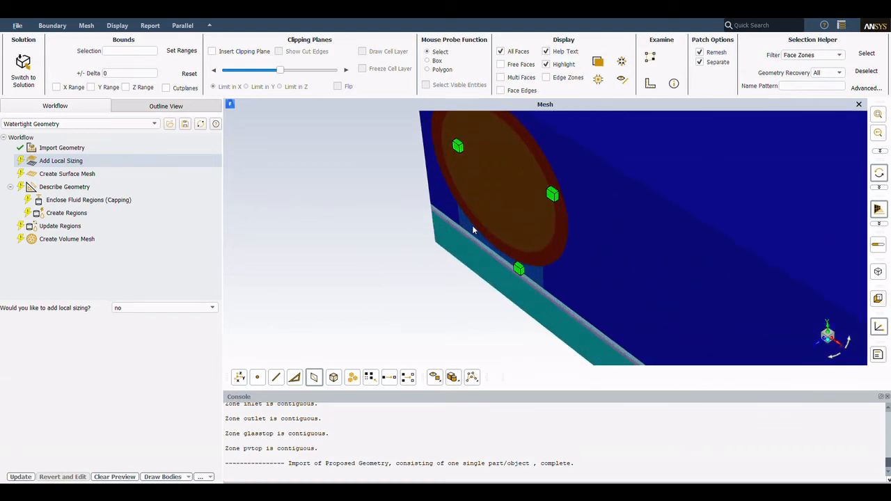
scroll(428, 230, down, 1)
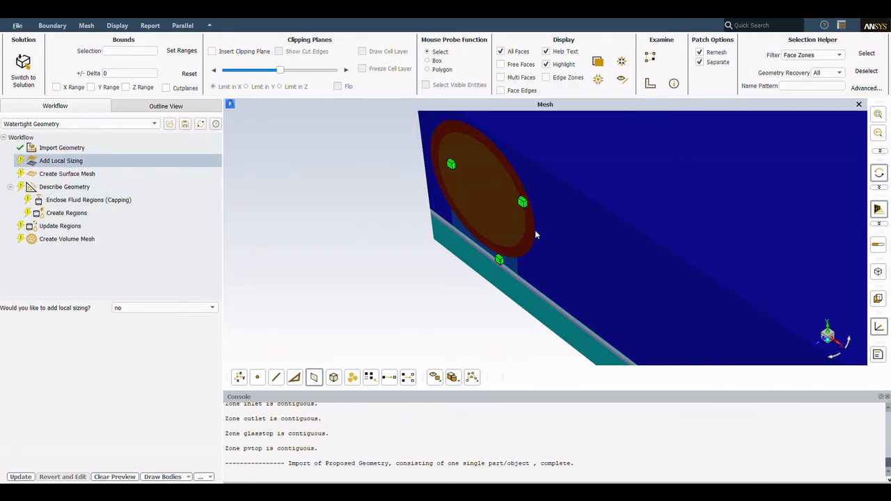
scroll(521, 297, up, 5)
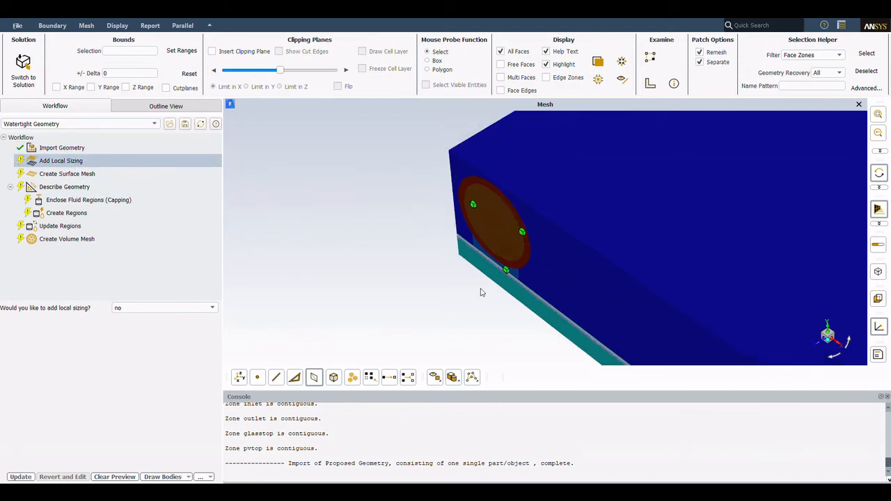
scroll(481, 242, down, 2)
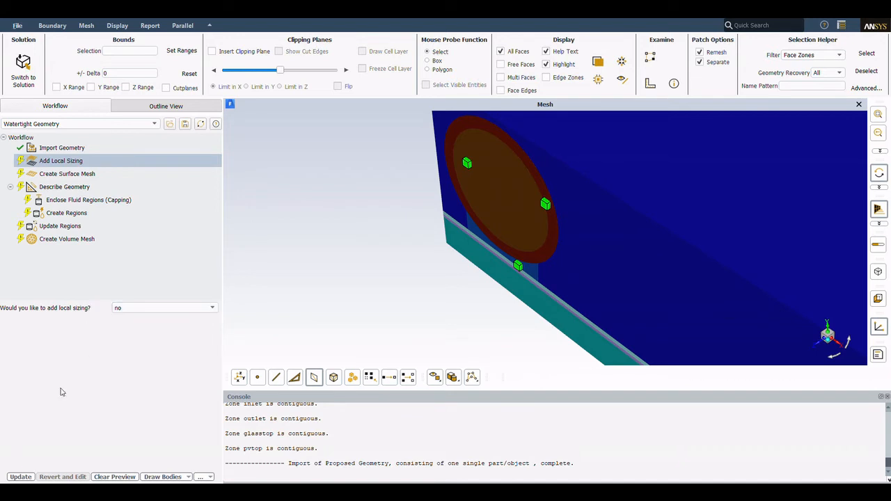
click(20, 477)
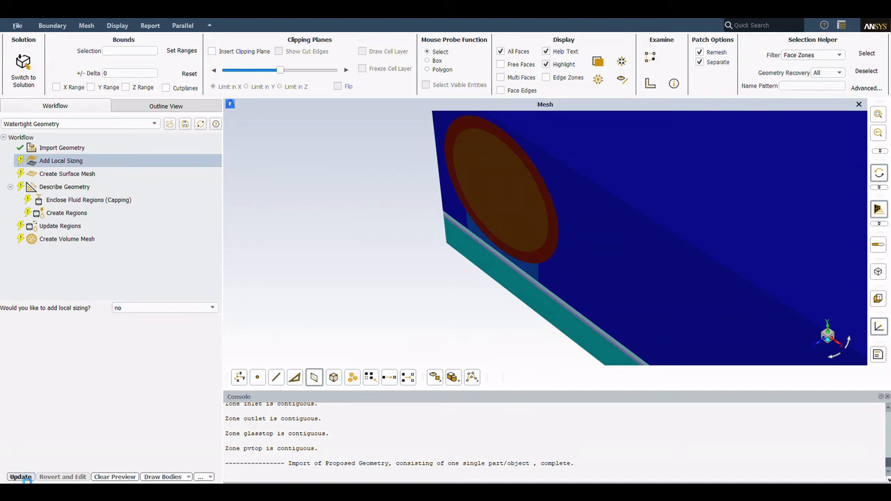
Step: Create the surface mesh with a minimum size of 0.001 and a maximum size of 0.0015
click(78, 176)
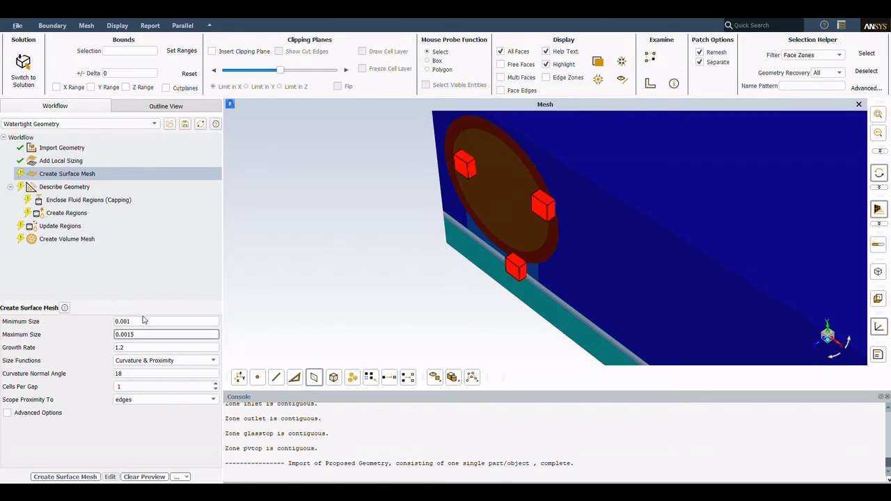
click(147, 324)
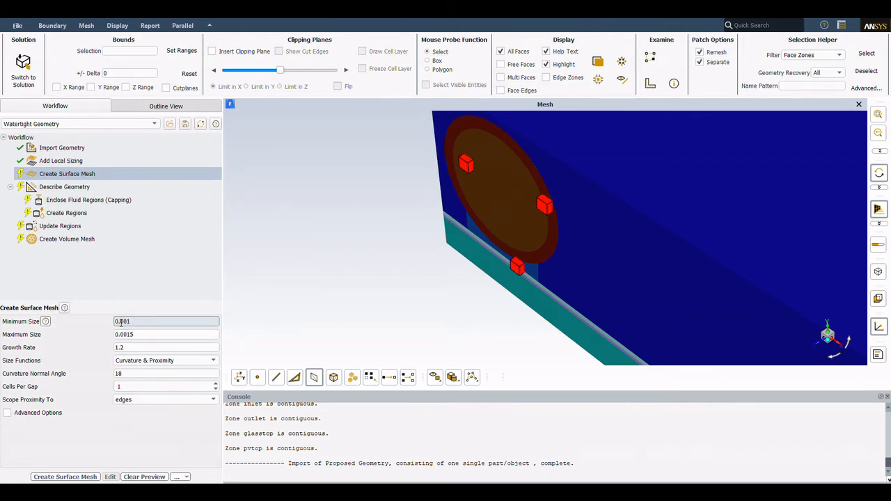
click(149, 339)
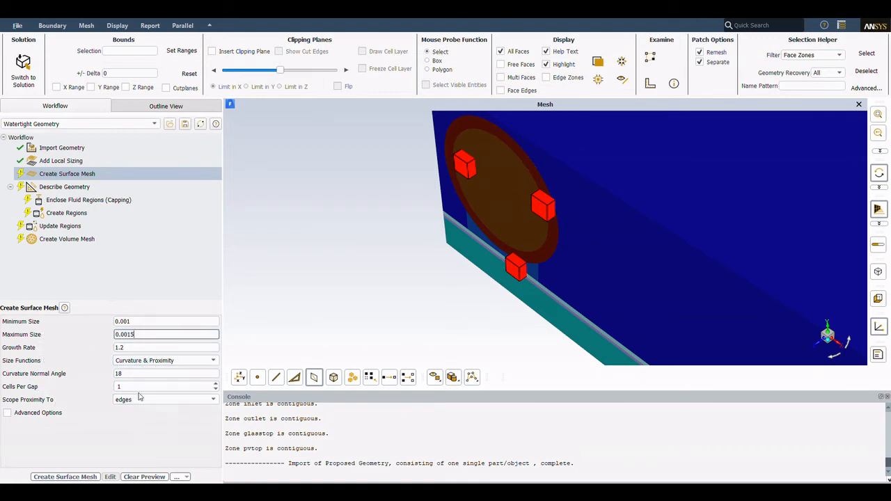
click(78, 479)
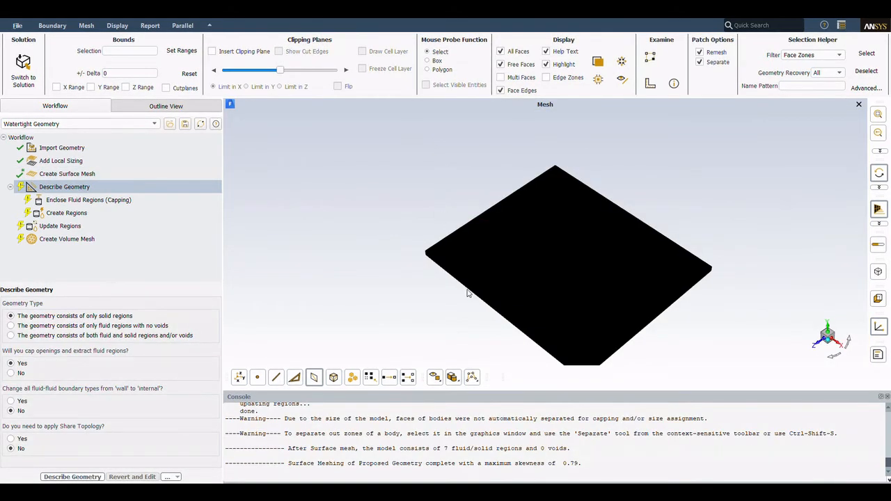
Step: Check the surface mesh's reported maximum skewness and examine the mesh around the tube's end at the plate corner
click(96, 174)
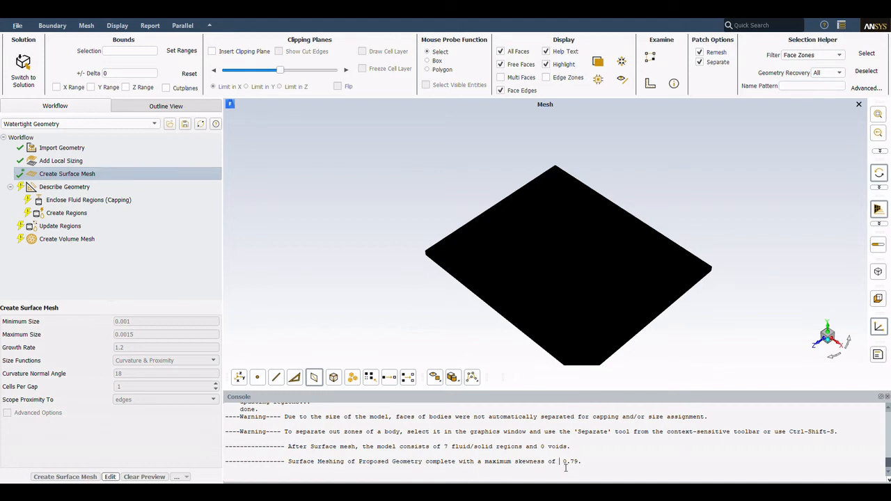
drag(548, 466, 585, 467)
click(586, 468)
scroll(433, 249, up, 5)
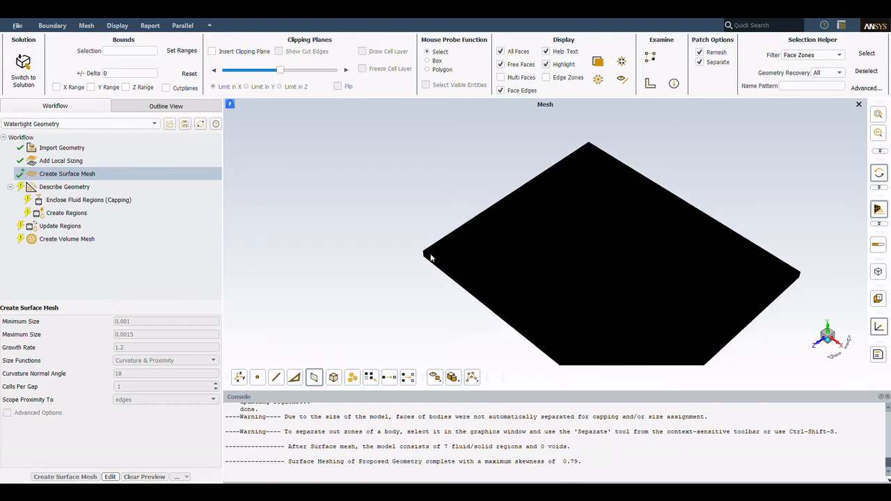
scroll(418, 258, up, 5)
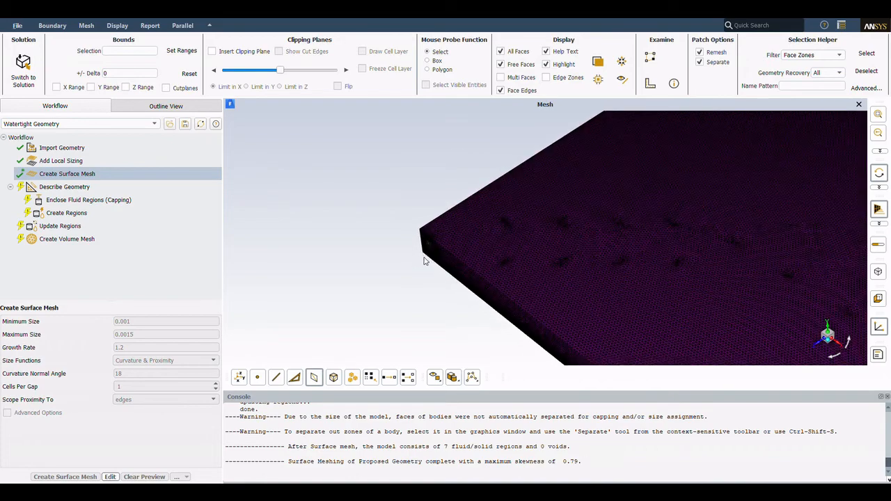
scroll(439, 258, up, 3)
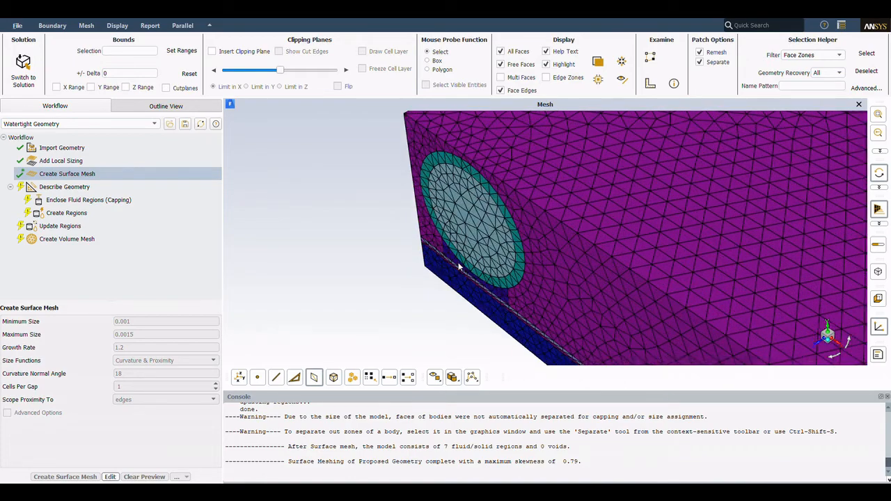
Step: Insert an Improve Surface Mesh task after the surface mesh task, and delete it from the workflow
click(75, 175)
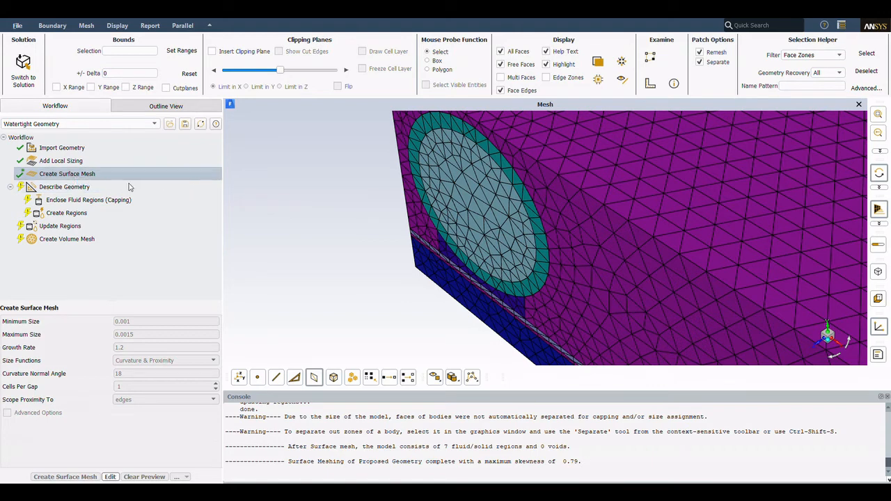
click(214, 243)
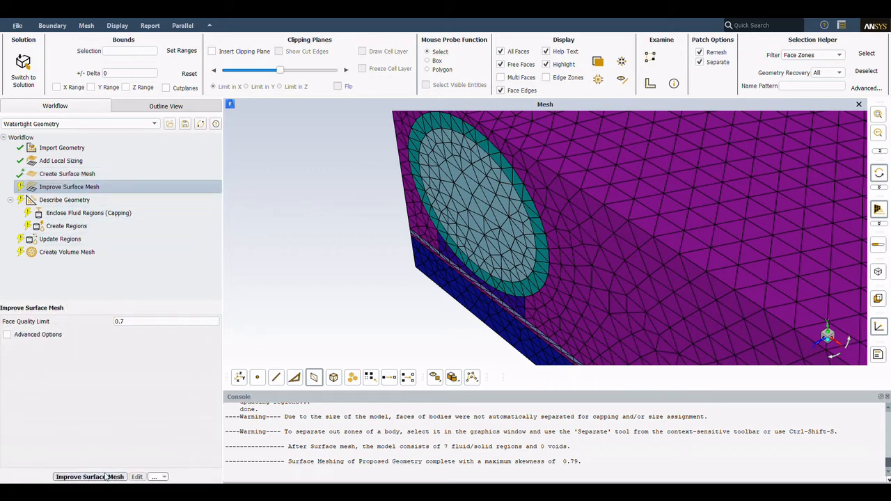
click(49, 192)
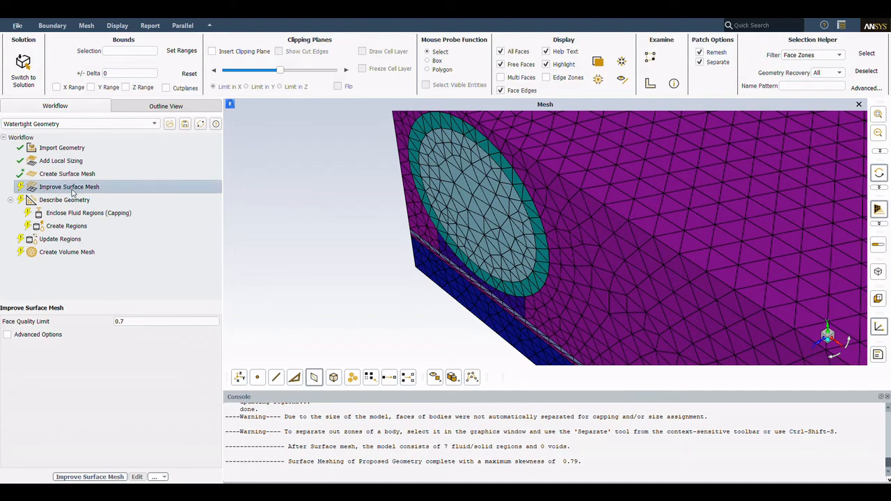
key(Delete)
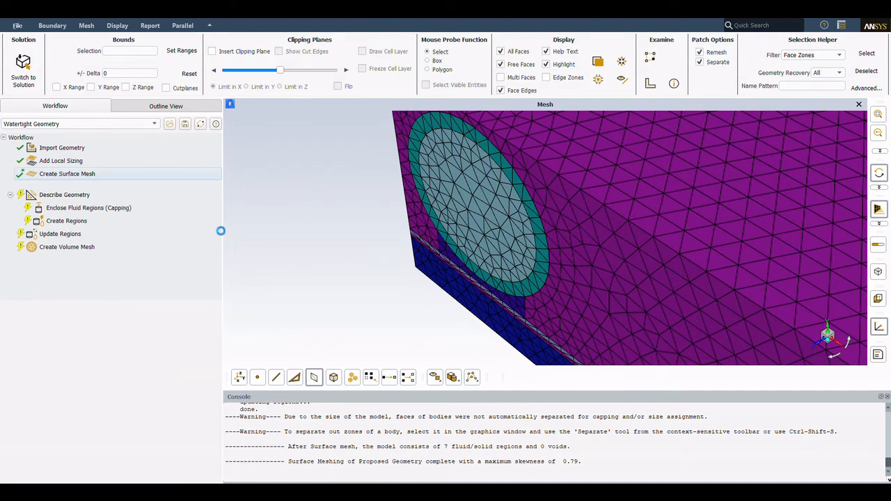
Step: Describe the geometry as consisting of both fluid and solid regions and/or voids, without capping, wall-to-internal conversion or Share Topology
click(80, 189)
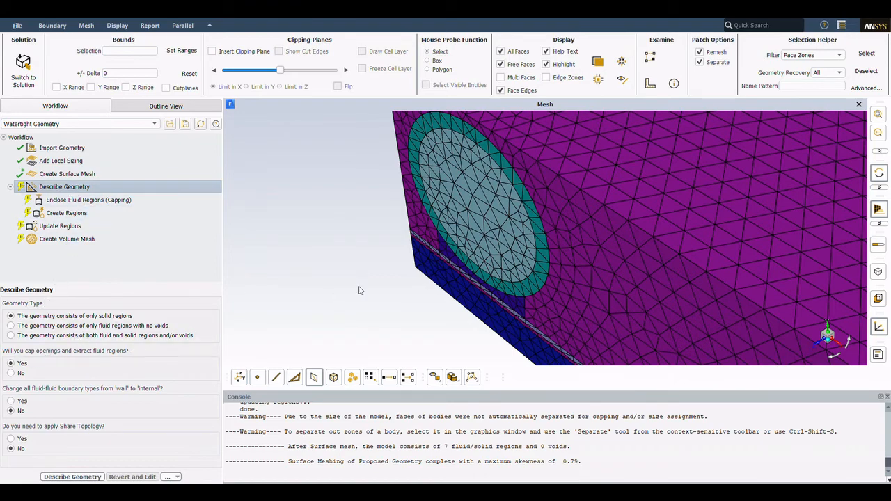
scroll(442, 265, down, 3)
scroll(417, 267, up, 4)
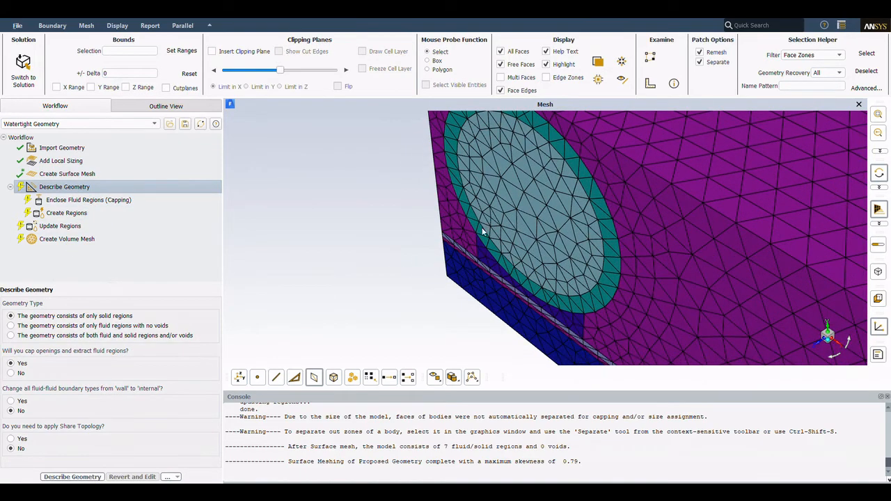
click(11, 336)
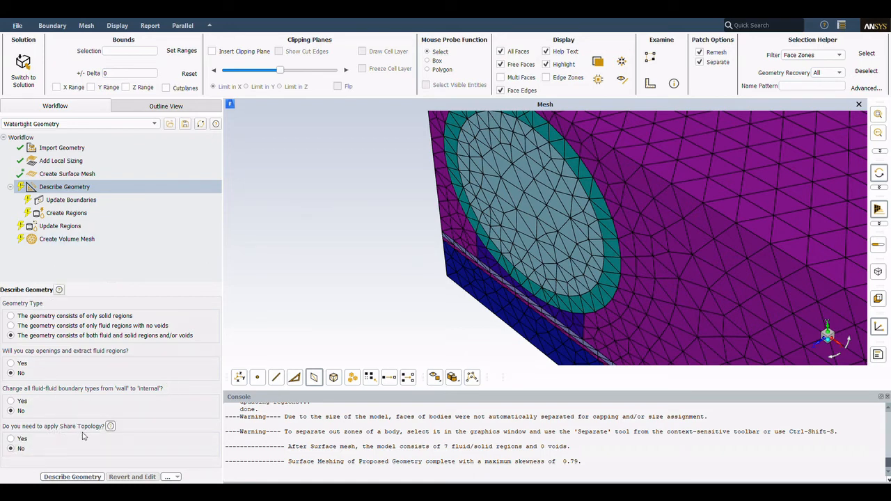
click(83, 477)
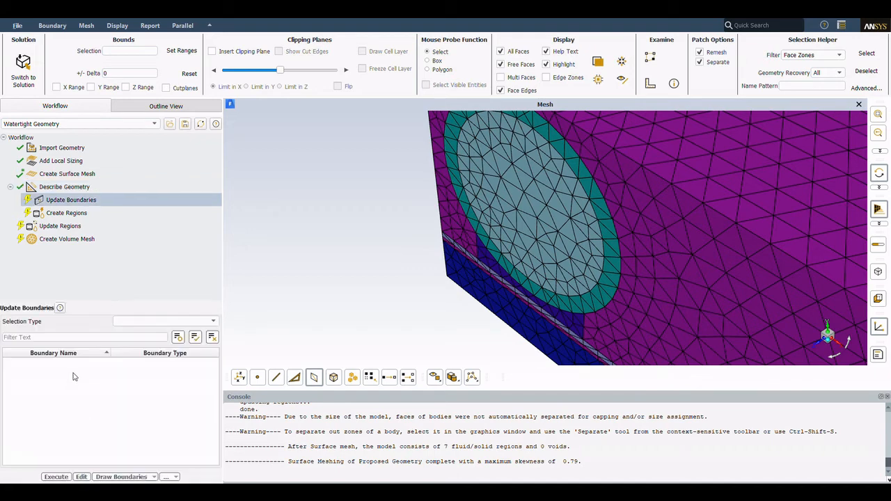
Step: Change the inlet boundary type to mass-flow-inlet and update the boundaries
click(77, 202)
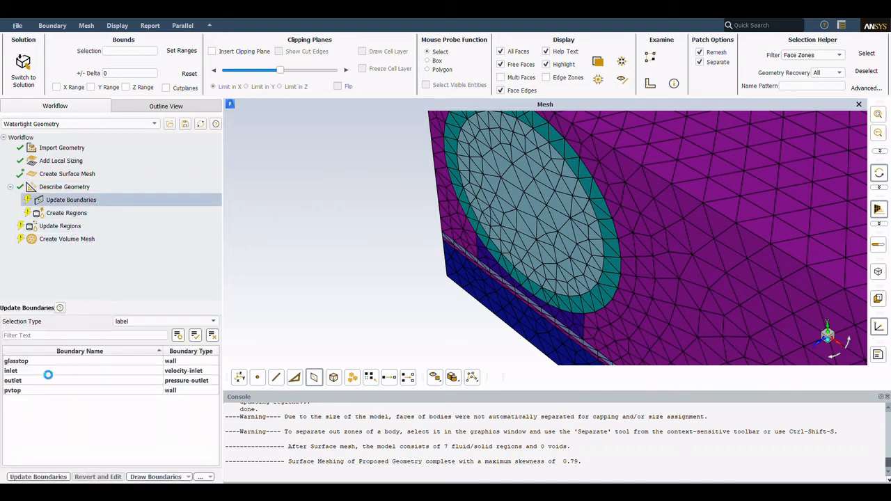
click(111, 362)
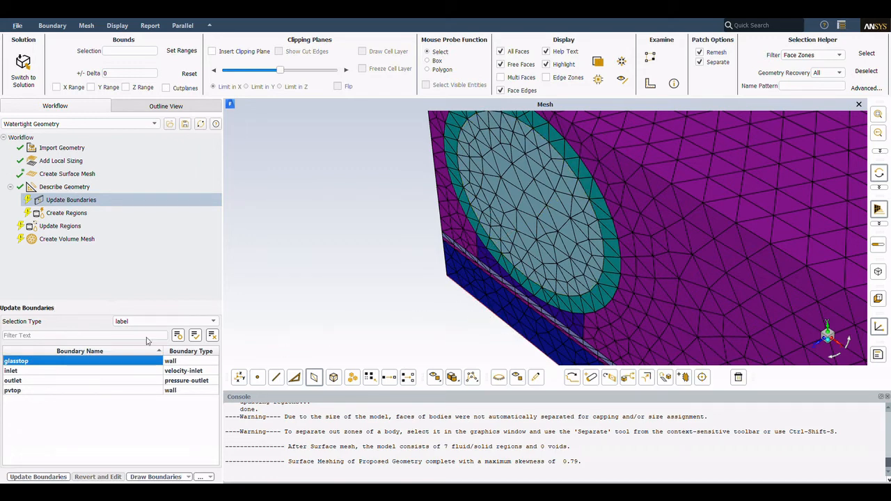
ctrl+click(85, 371)
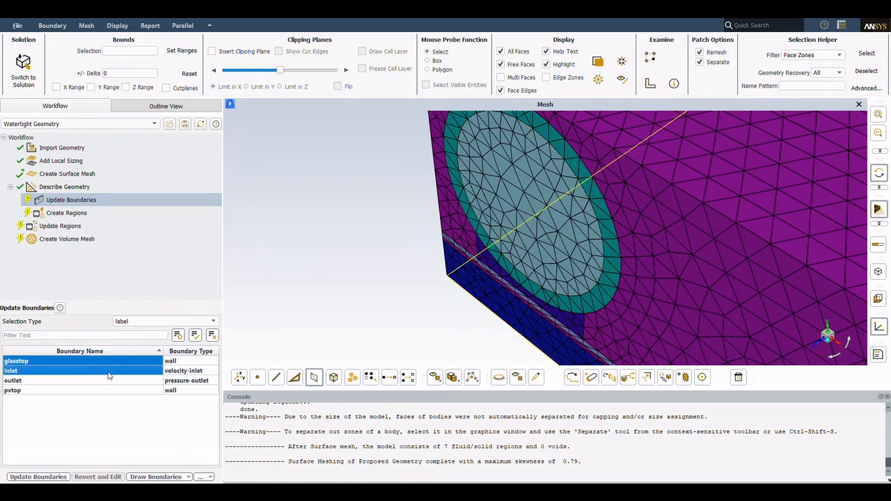
click(212, 372)
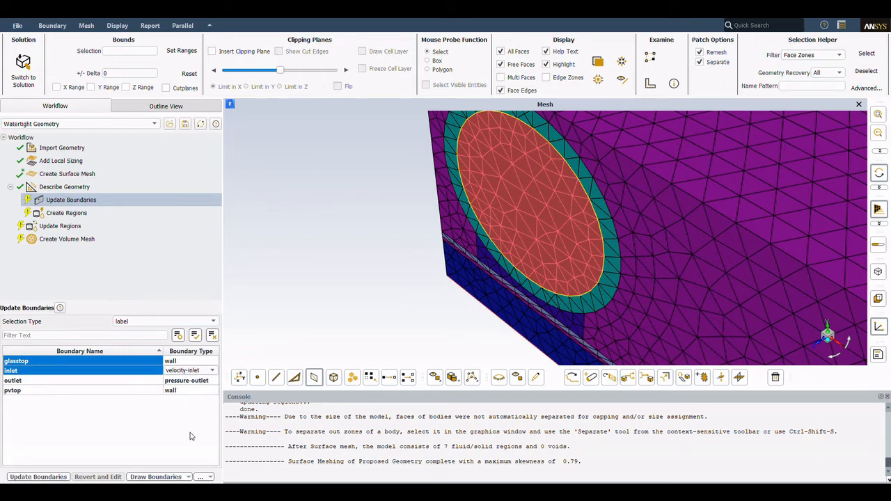
click(190, 404)
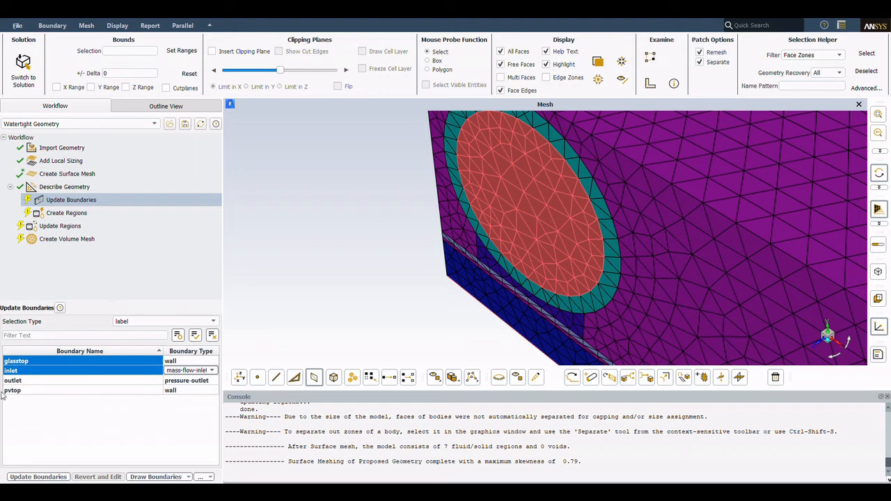
click(41, 478)
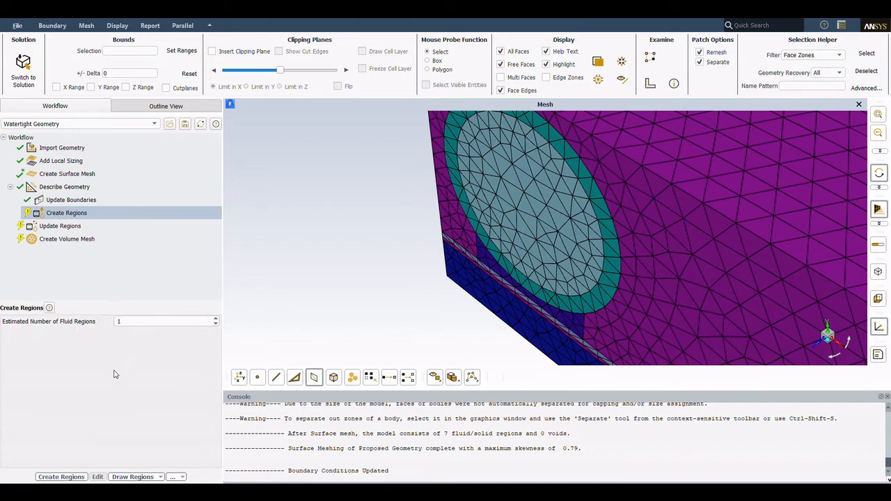
Step: Create the regions with an estimated fluid region count of 1, and update them with the listed region types
click(61, 477)
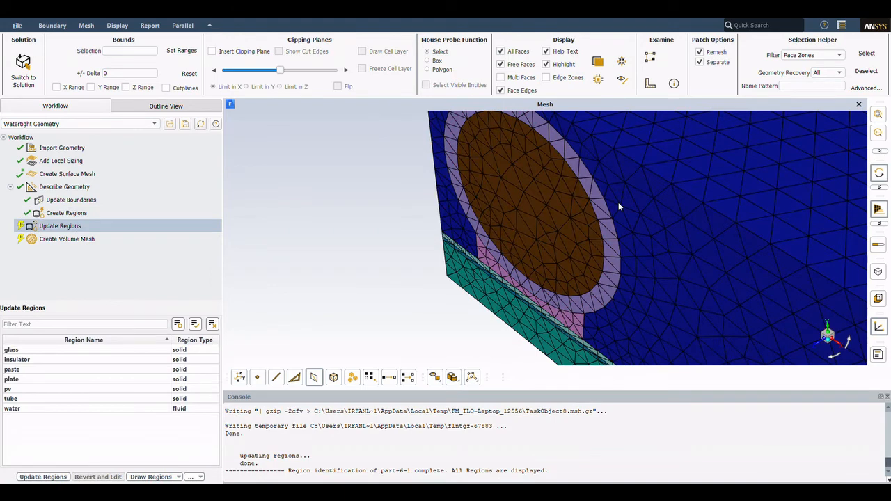
click(70, 213)
click(75, 225)
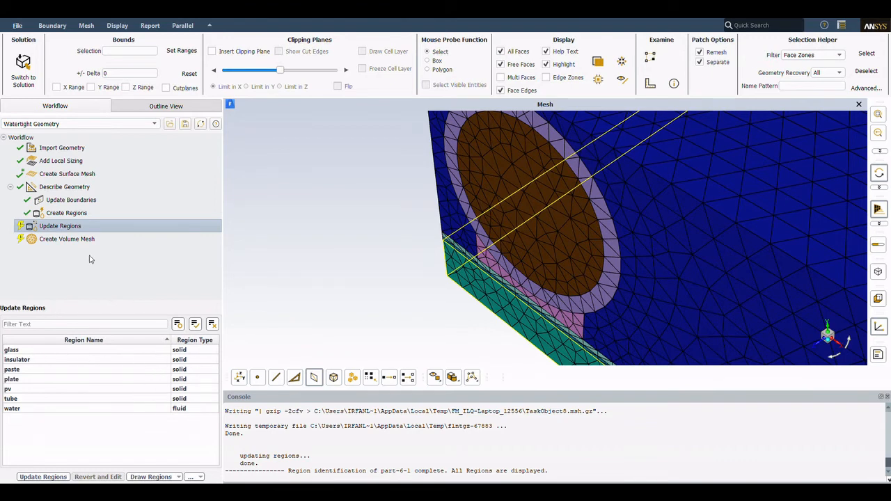
click(75, 403)
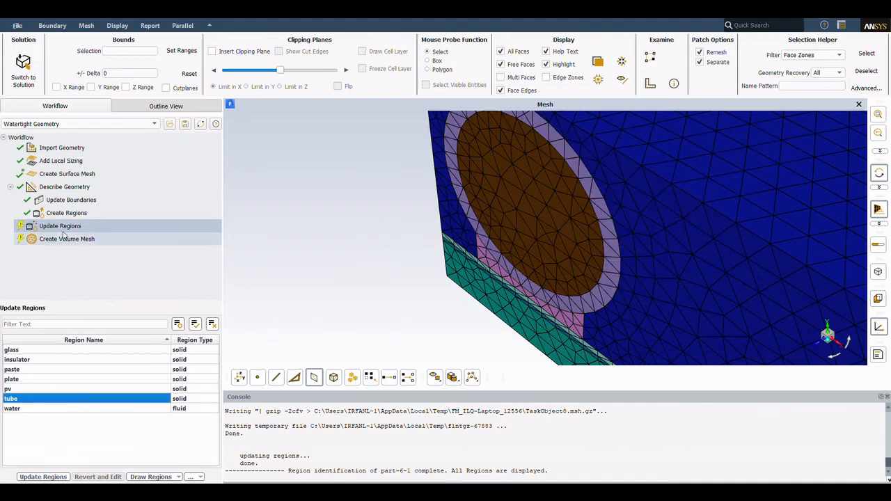
click(43, 477)
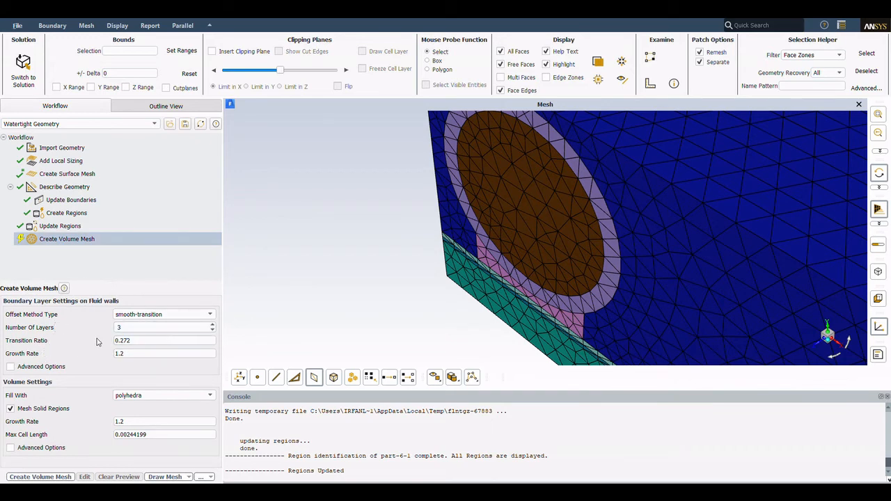
Step: Create the polyhedra volume mesh with a maximum cell length of 0.001 and three smooth-transition boundary layers
click(145, 330)
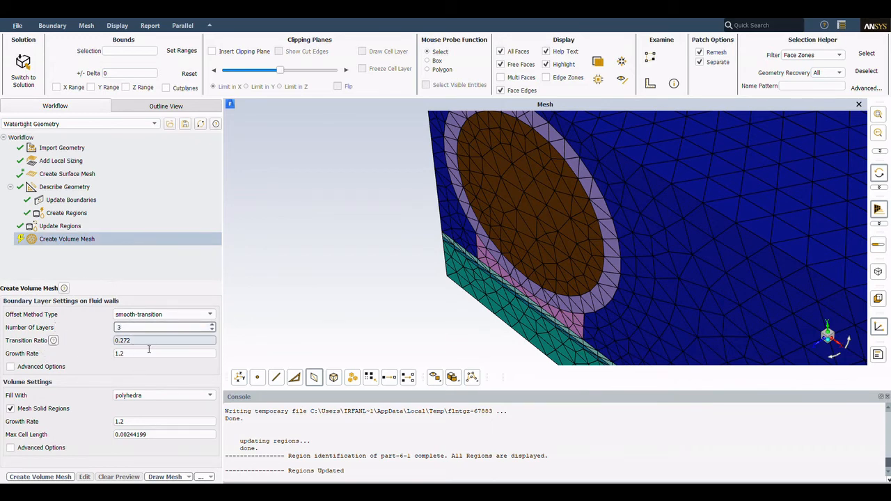
click(147, 434)
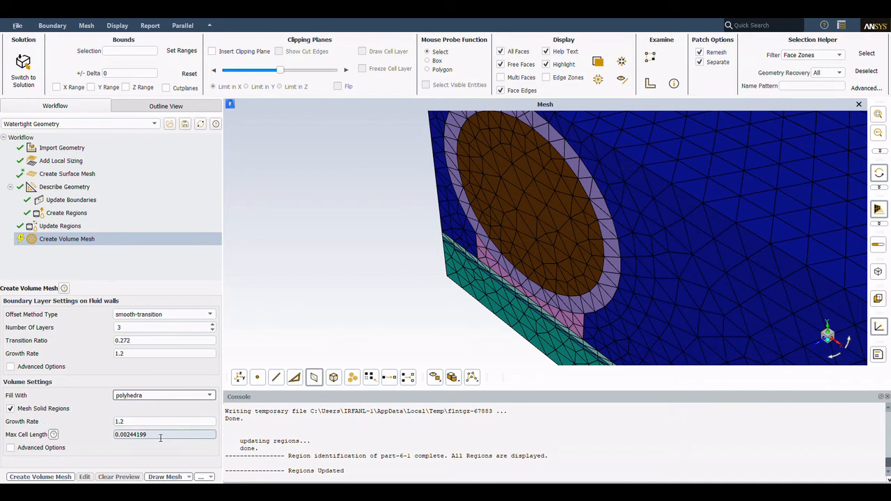
key(BackSpace)
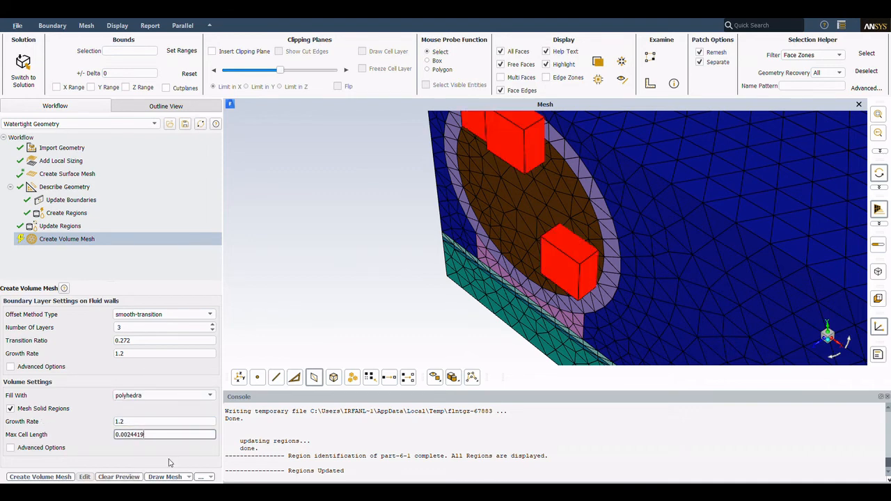
text(1)
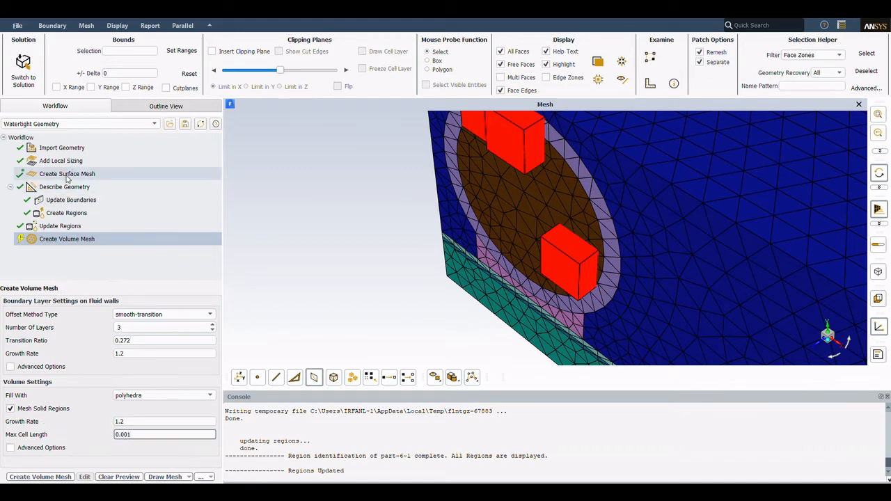
click(56, 478)
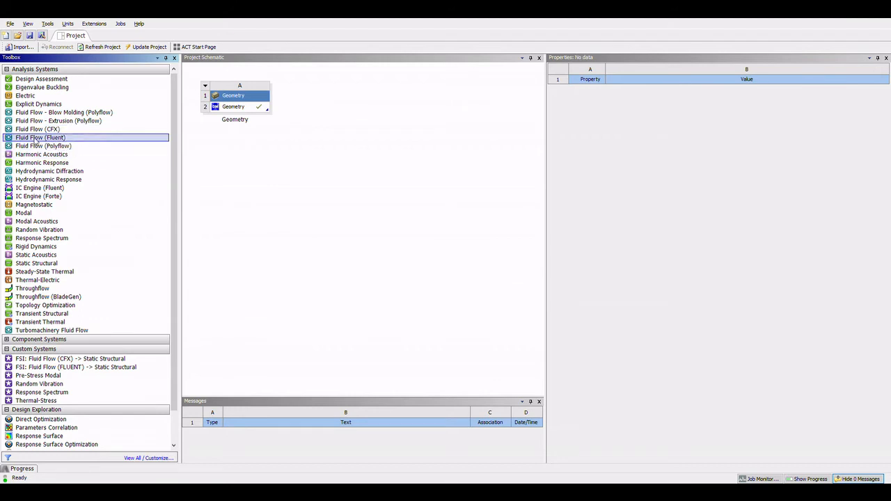
Step: In Workbench, add a Fluid Flow (Fluent) system with an imported mesh and open its setup
drag(38, 143, 336, 115)
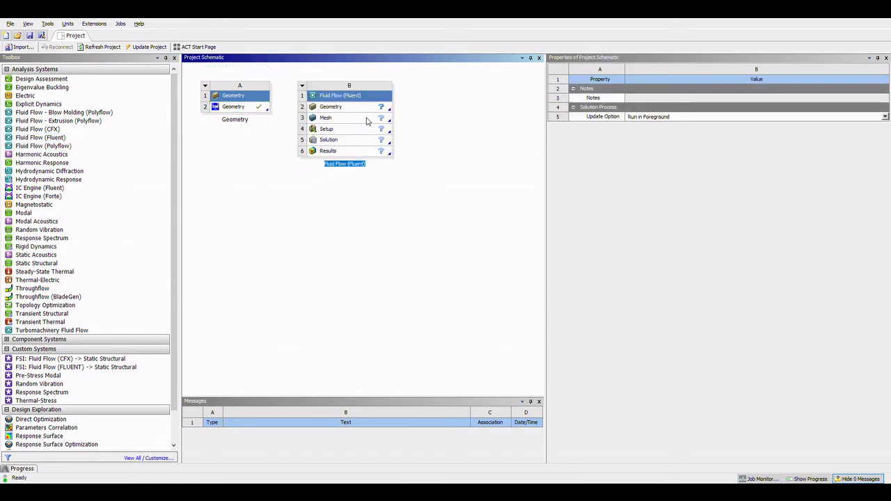
click(369, 120)
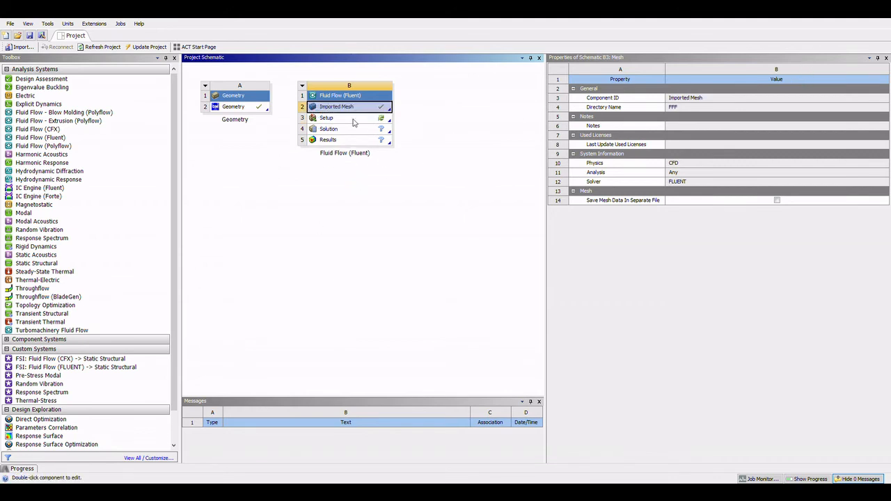
click(357, 119)
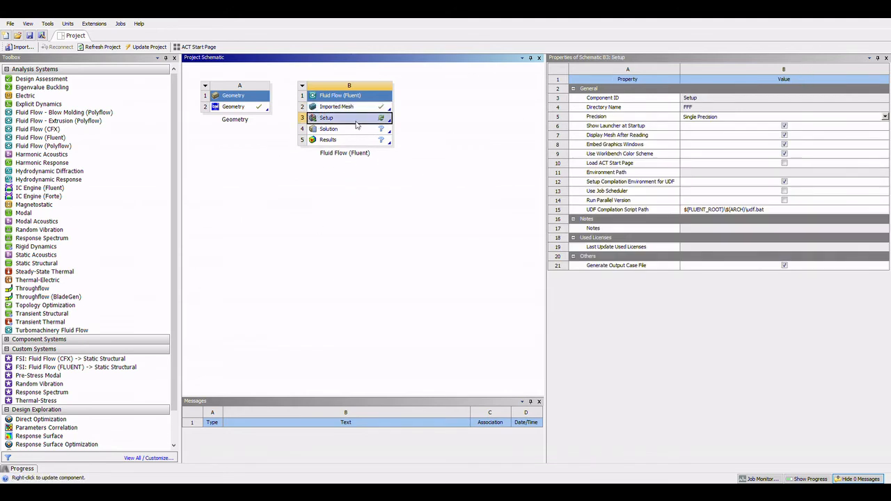
double_click(354, 122)
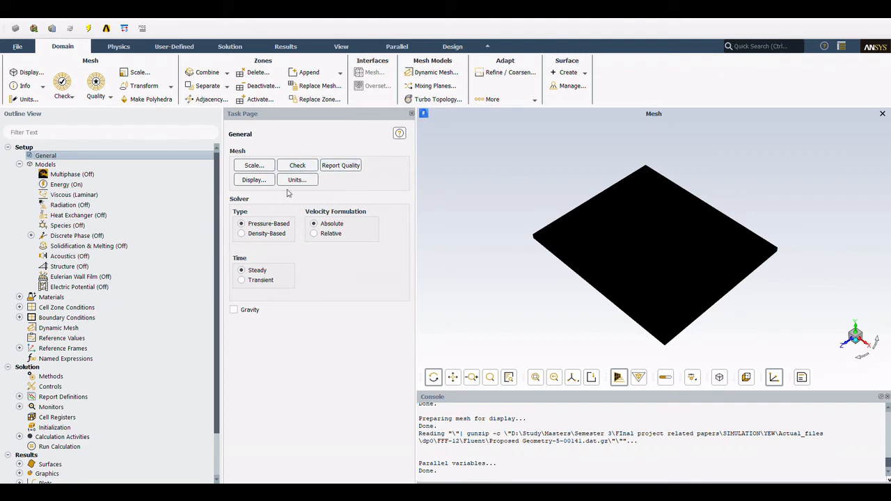
Step: Open the materials list and view the properties of the water-liquid material
click(56, 197)
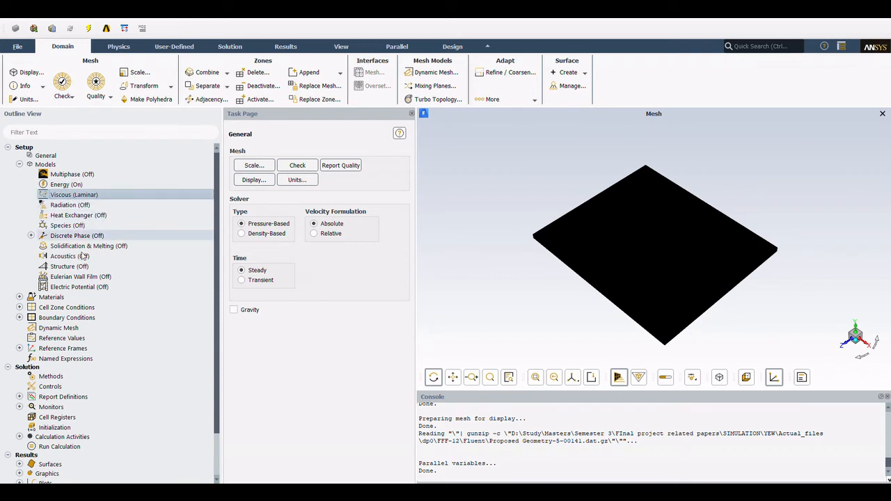
click(20, 298)
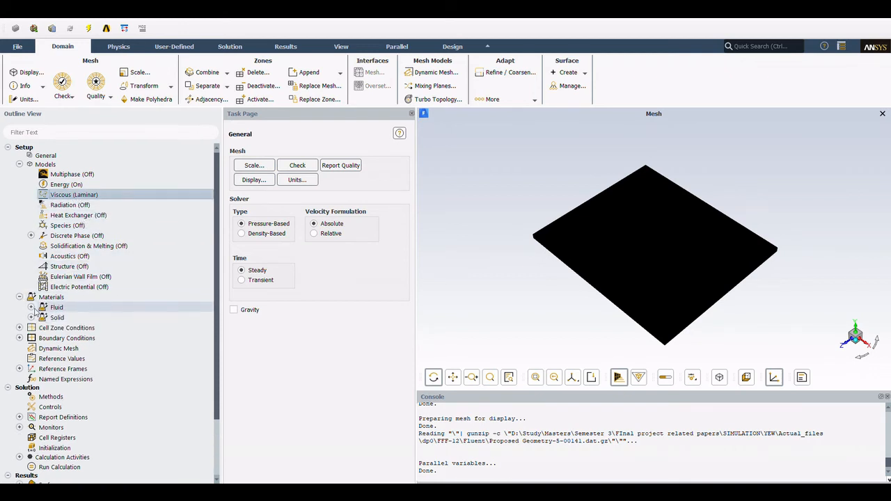
double_click(51, 297)
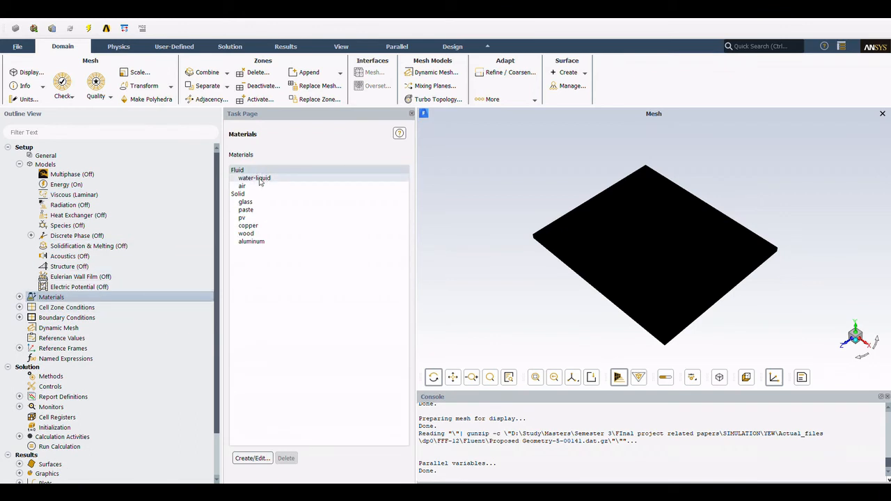
click(252, 179)
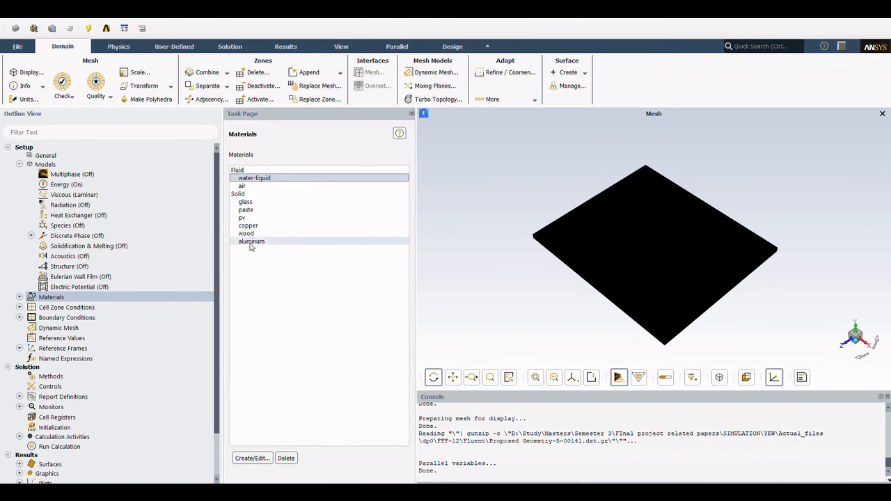
click(258, 457)
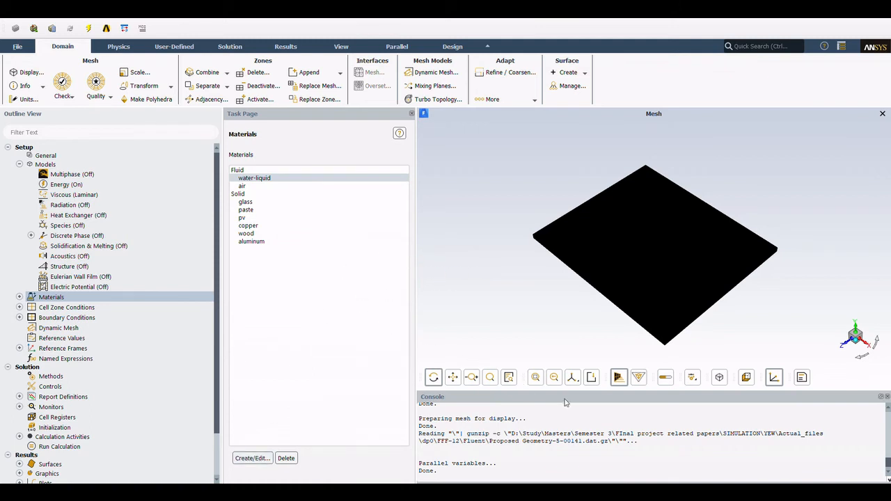
Step: Review the glass, paste and pv solid materials and the zone names listed in the console
drag(564, 399, 412, 224)
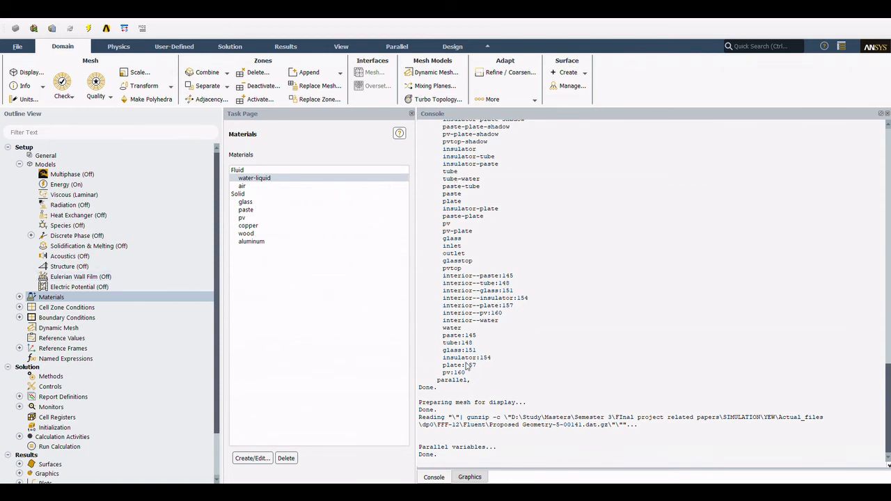
click(249, 202)
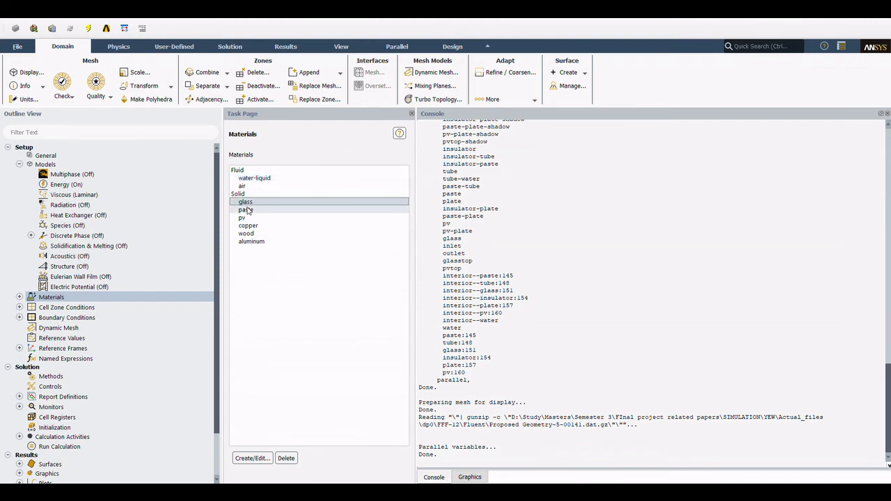
click(247, 210)
click(245, 219)
click(249, 202)
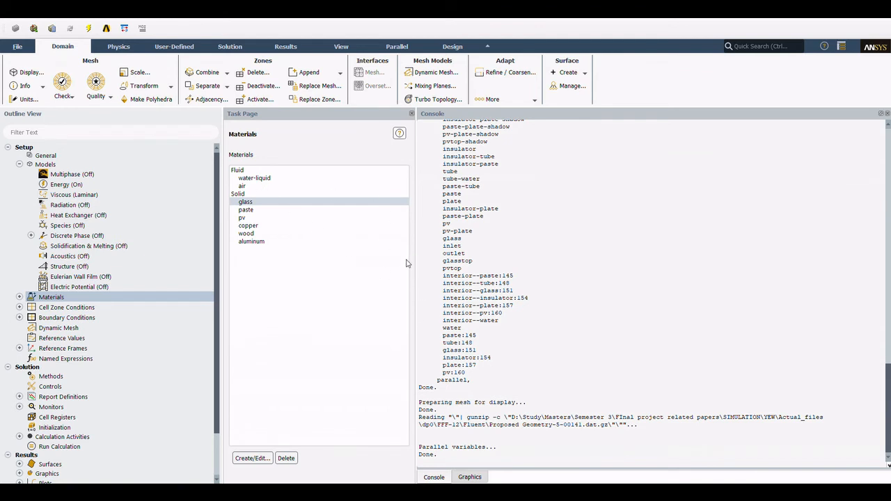
click(463, 372)
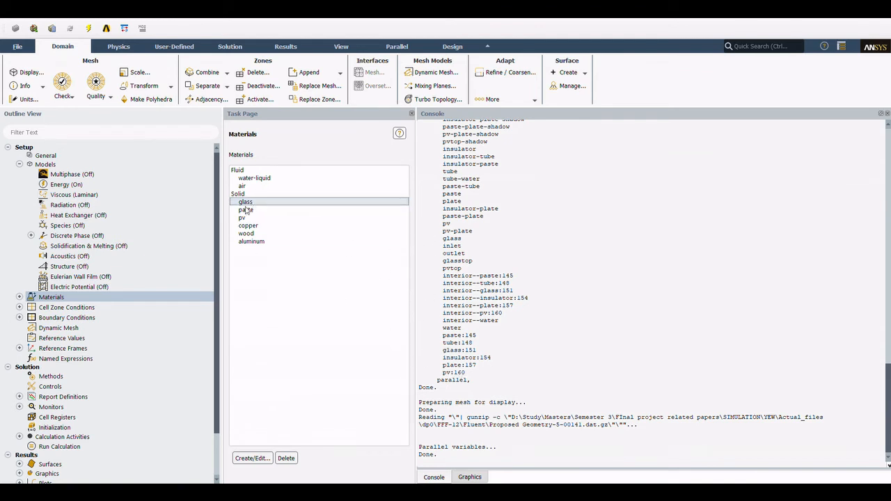
Step: Expand the cell zone conditions and open the settings of the glass solid zone
click(20, 307)
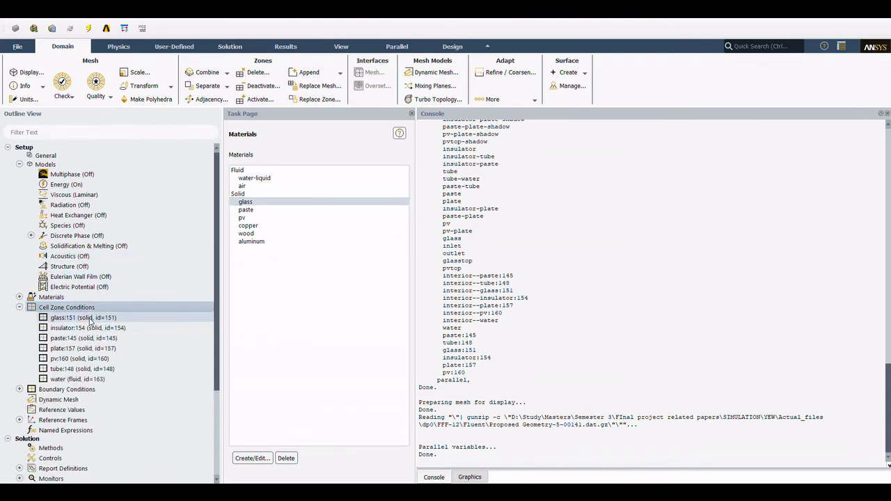
click(89, 319)
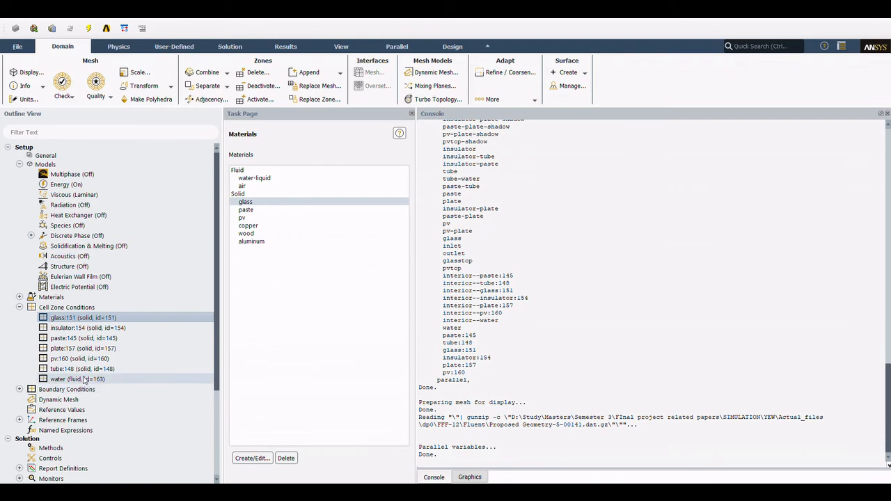
double_click(130, 318)
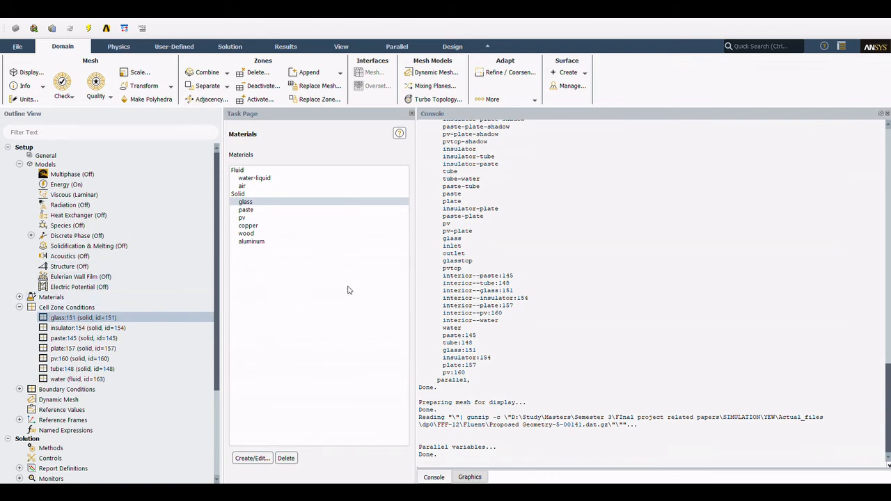
Step: Expand the boundary conditions, bring the mesh display into view, and review the glass and glasstop wall settings
click(20, 307)
click(19, 318)
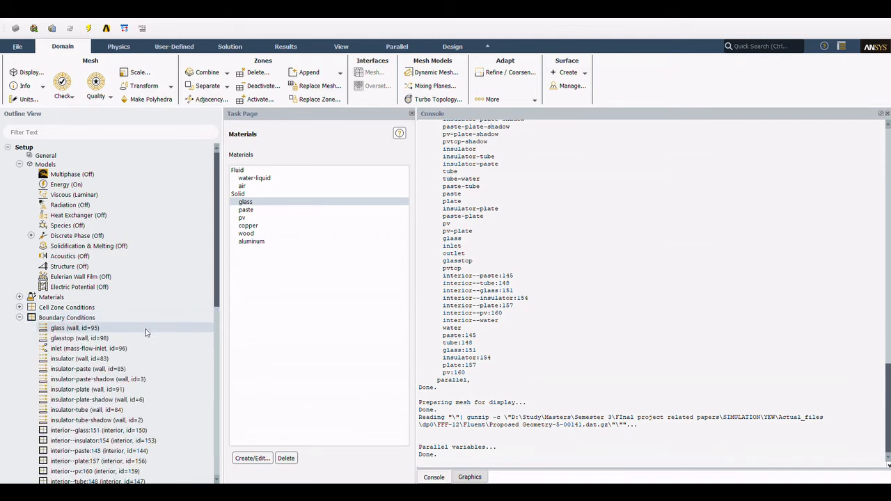
scroll(146, 333, down, 4)
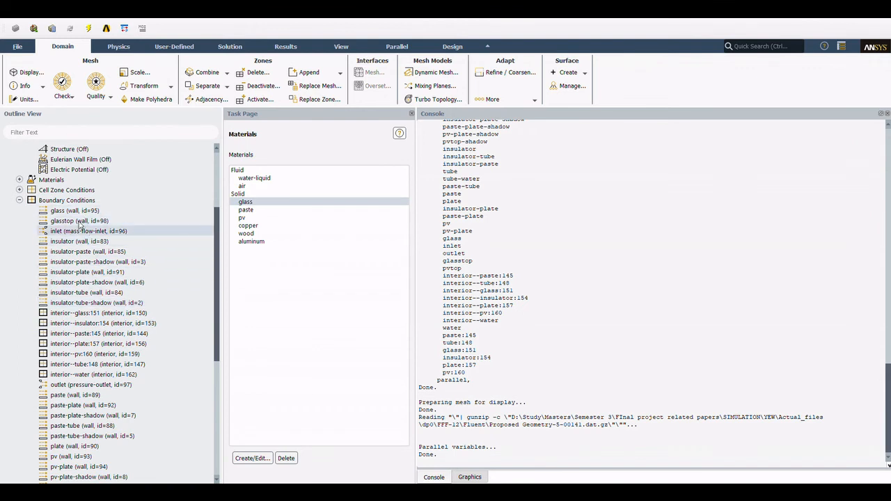
click(888, 114)
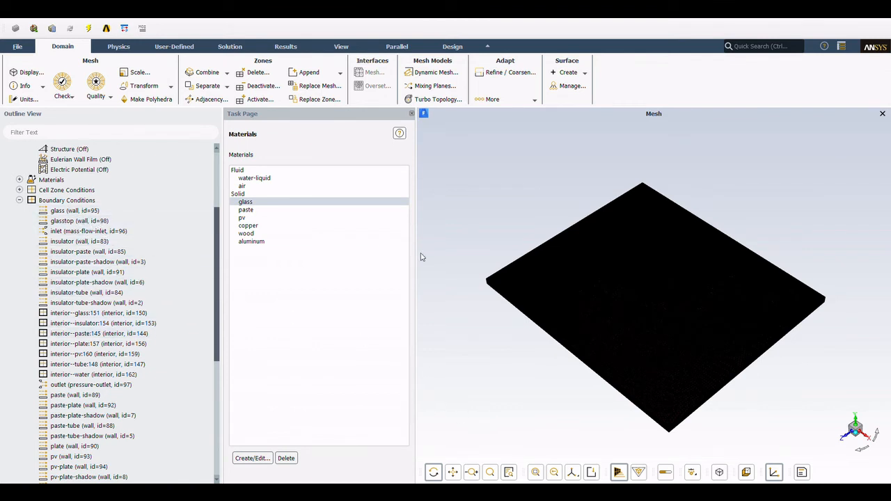
click(75, 211)
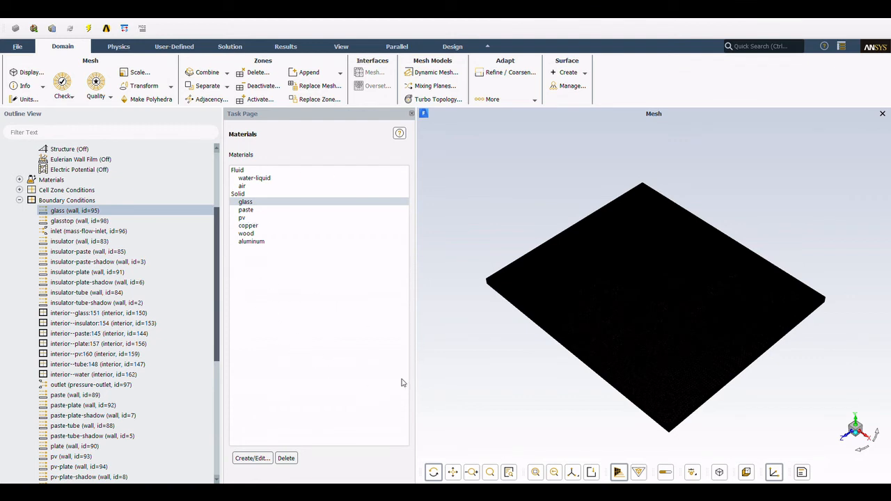
click(92, 221)
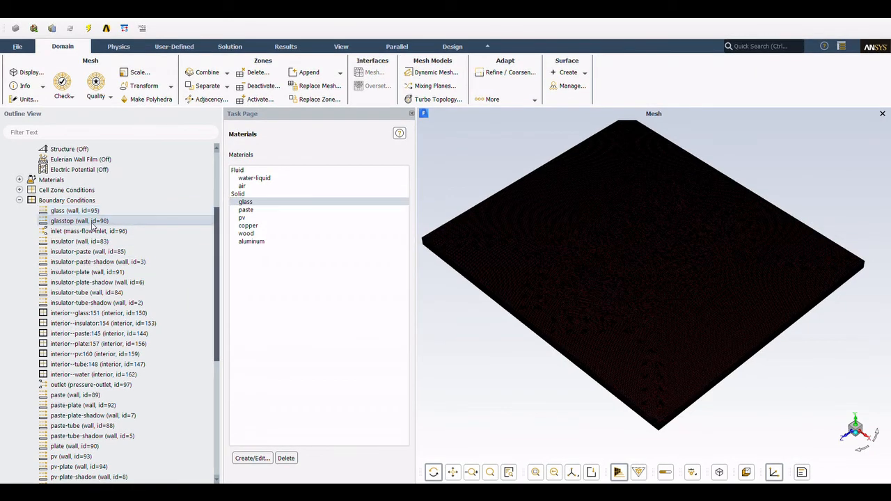
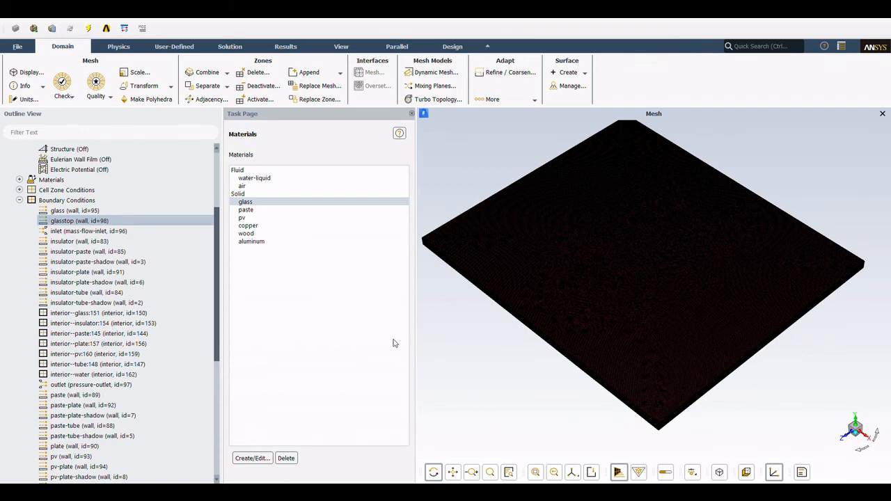
Step: Review the boundary settings of the mass-flow inlet, the insulator-paste wall and the pressure outlet
click(111, 231)
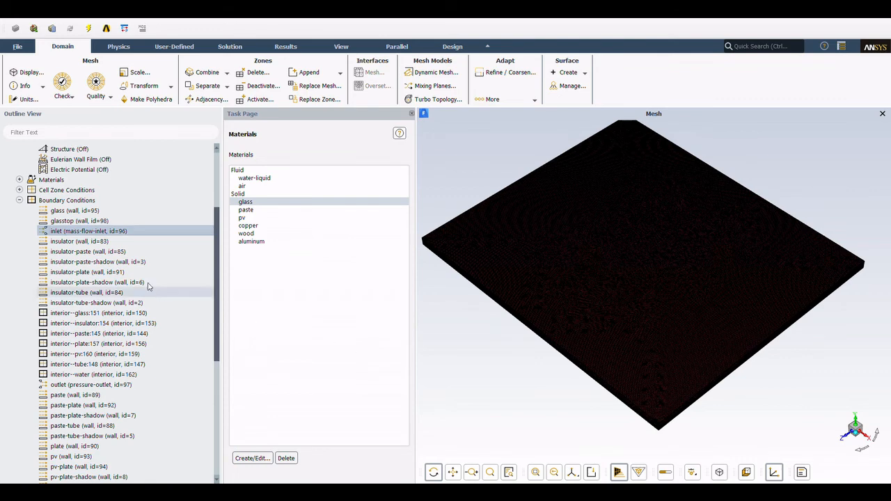
click(102, 252)
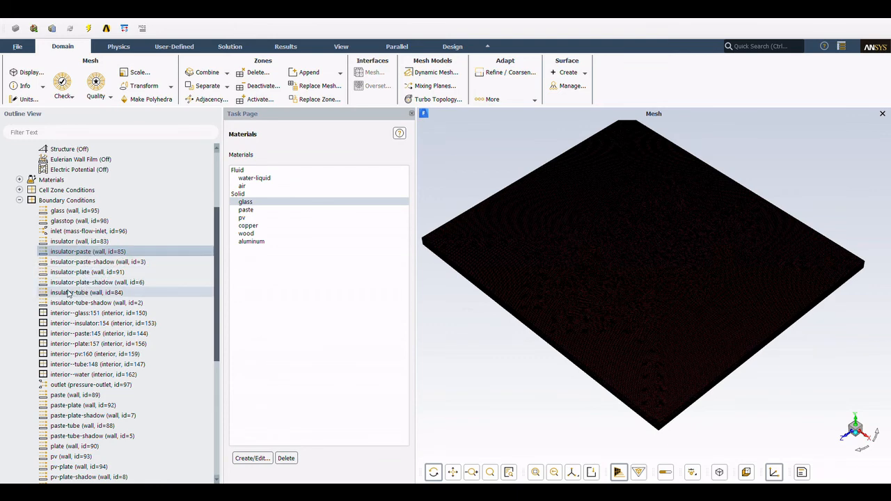
scroll(87, 303, down, 3)
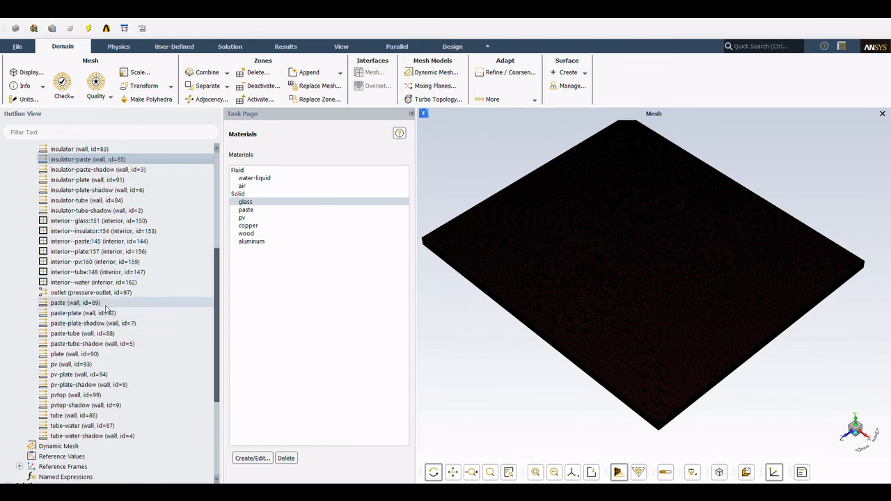
double_click(97, 293)
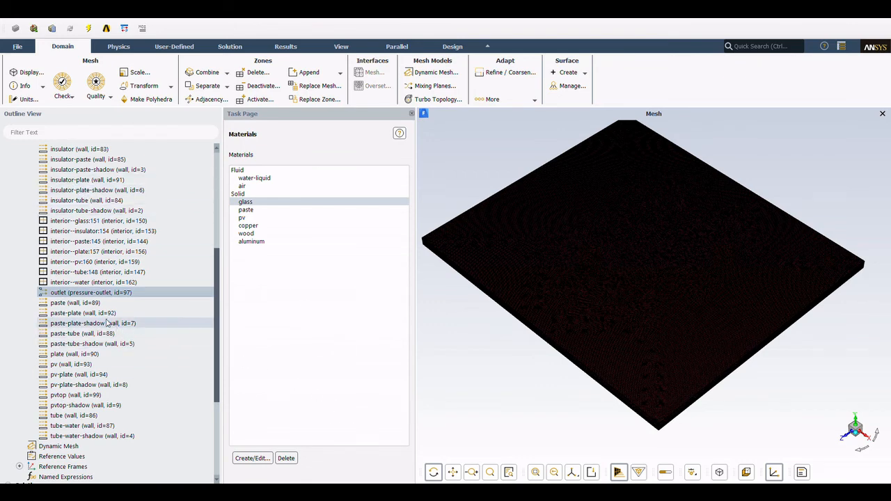
Step: Review the paste, paste-plate, pv-plate, pvtop-shadow, tube and tube-water wall boundary conditions
click(78, 304)
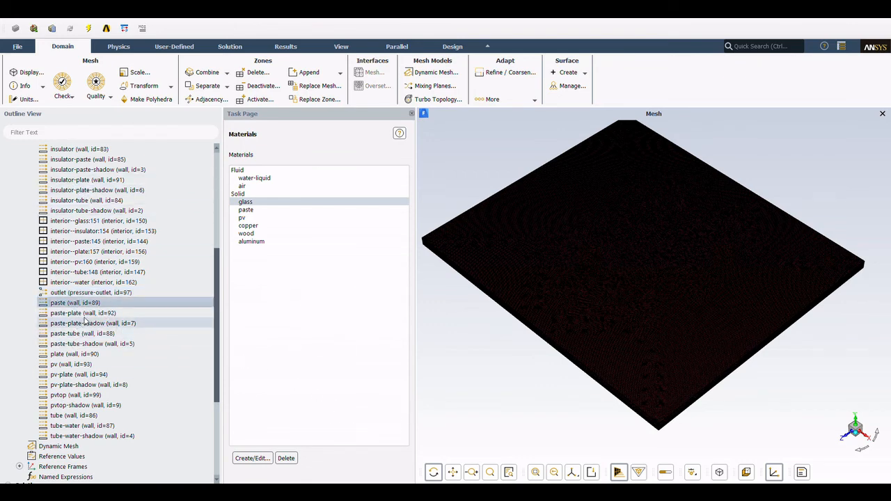
click(81, 314)
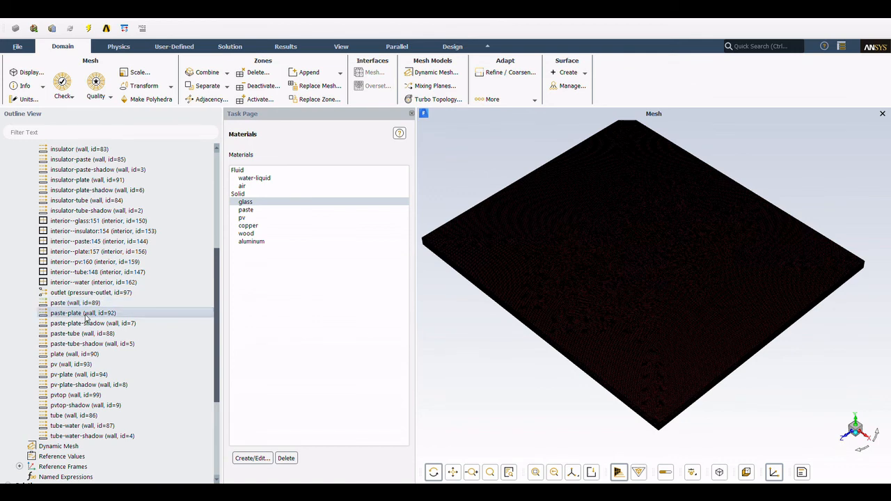
click(74, 376)
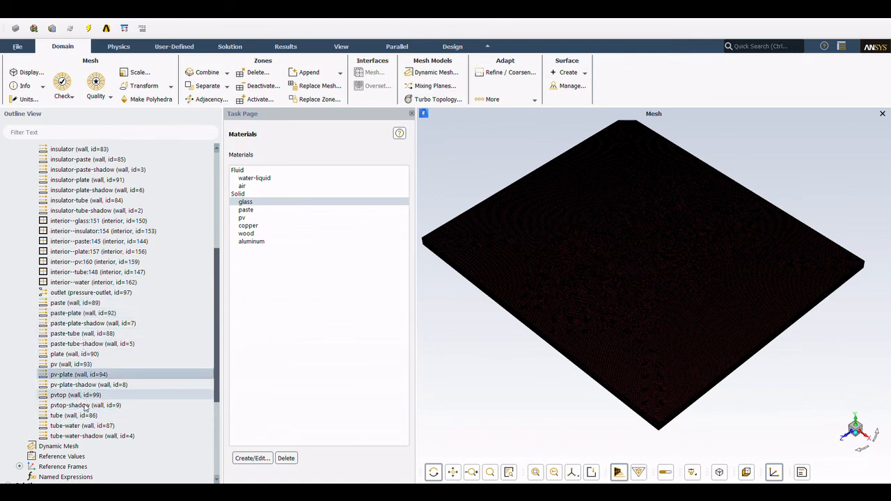
click(80, 407)
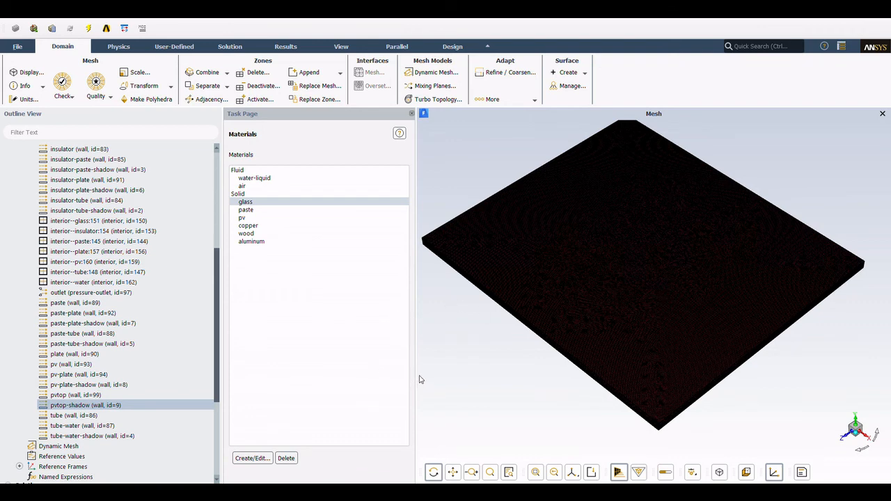
scroll(126, 376, down, 2)
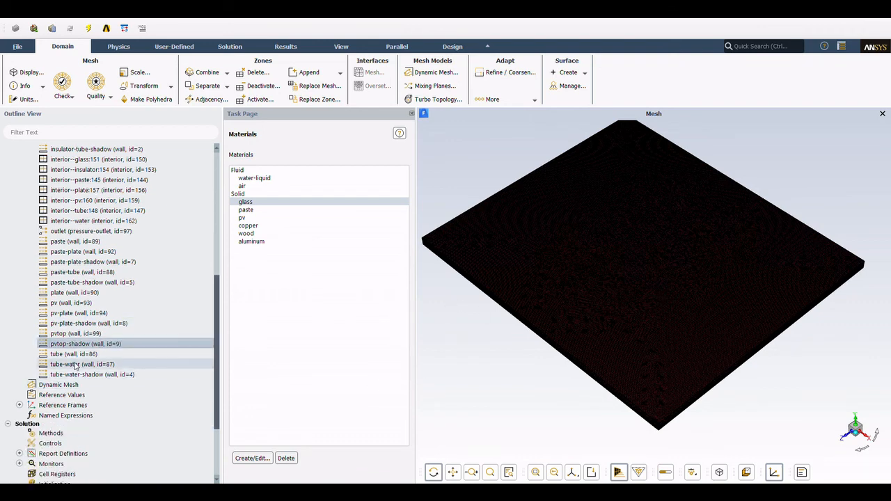
click(76, 355)
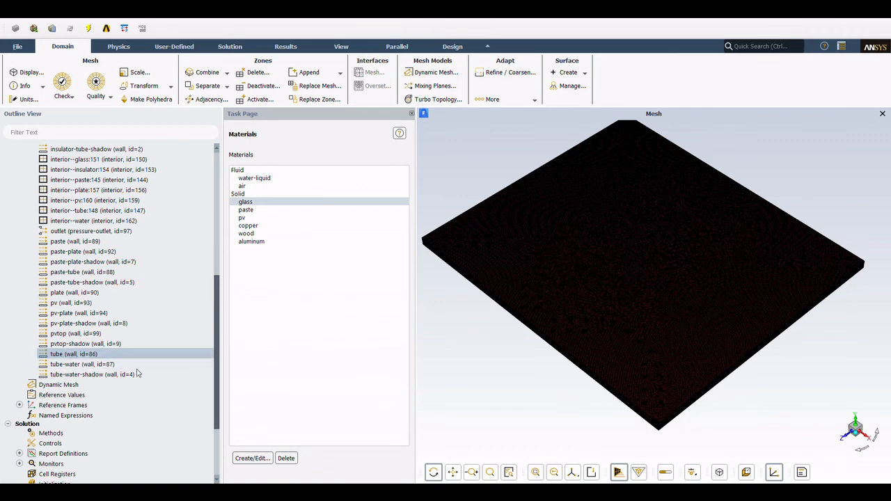
click(83, 364)
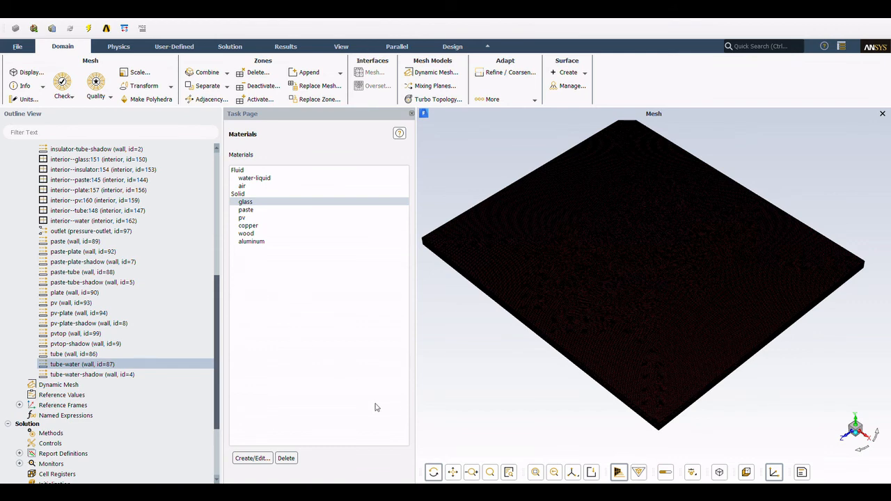
Step: View the solution methods and open the report-def-0 report definition
scroll(118, 353, up, 5)
scroll(118, 348, up, 4)
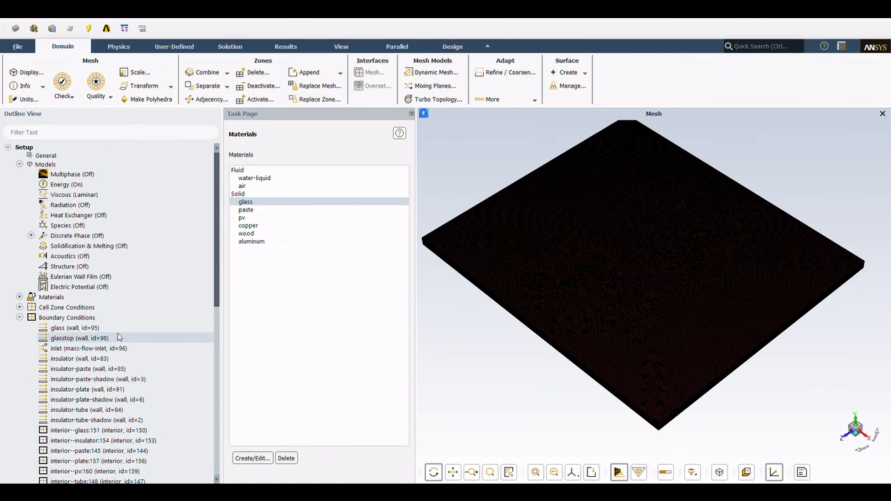
scroll(104, 334, down, 10)
scroll(73, 328, down, 2)
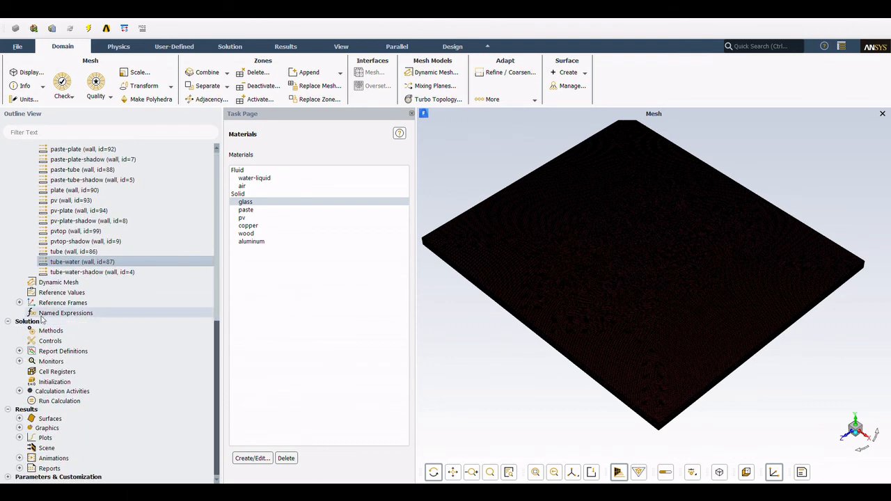
click(50, 332)
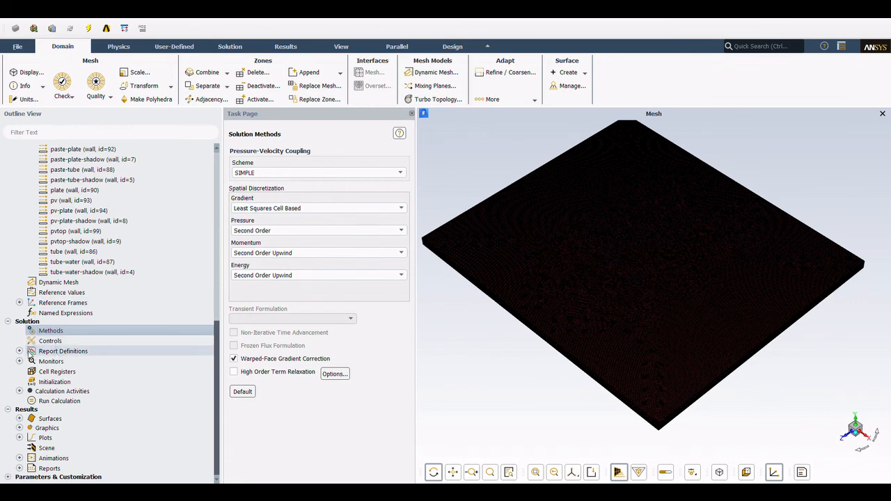
click(21, 351)
click(66, 361)
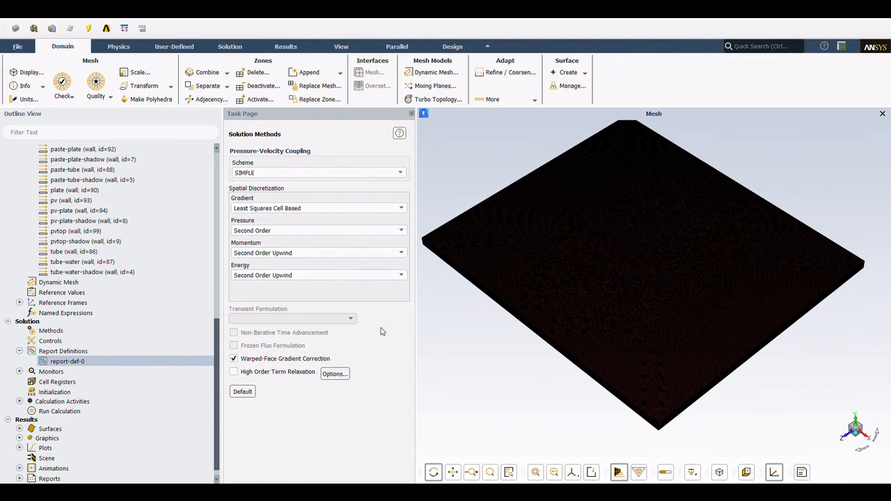
scroll(62, 376, down, 1)
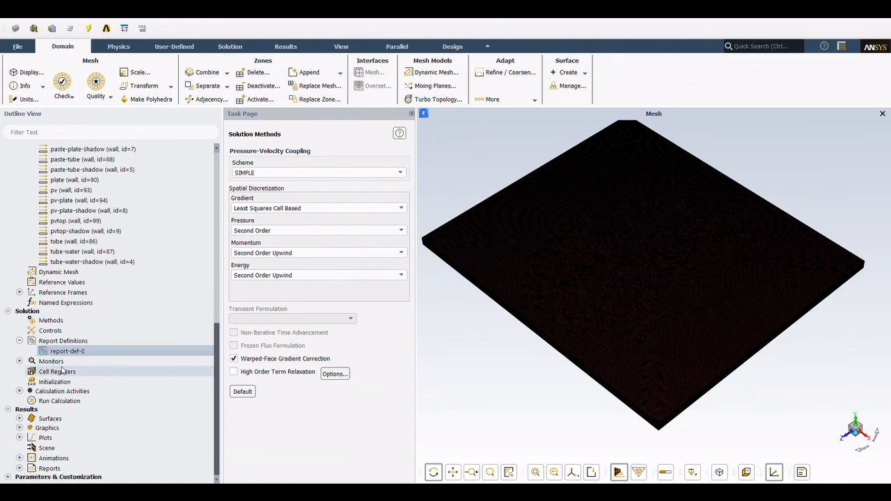
Step: Open the solution initialization settings and the run calculation settings
click(60, 383)
double_click(76, 385)
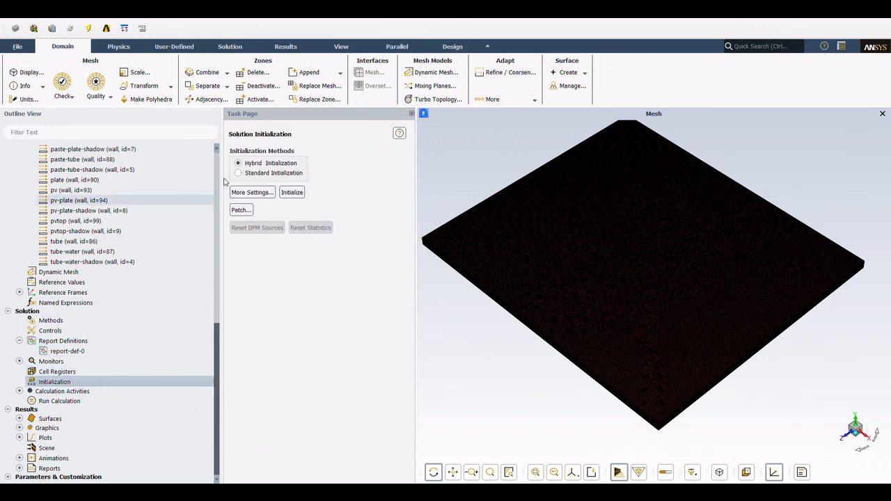
double_click(70, 403)
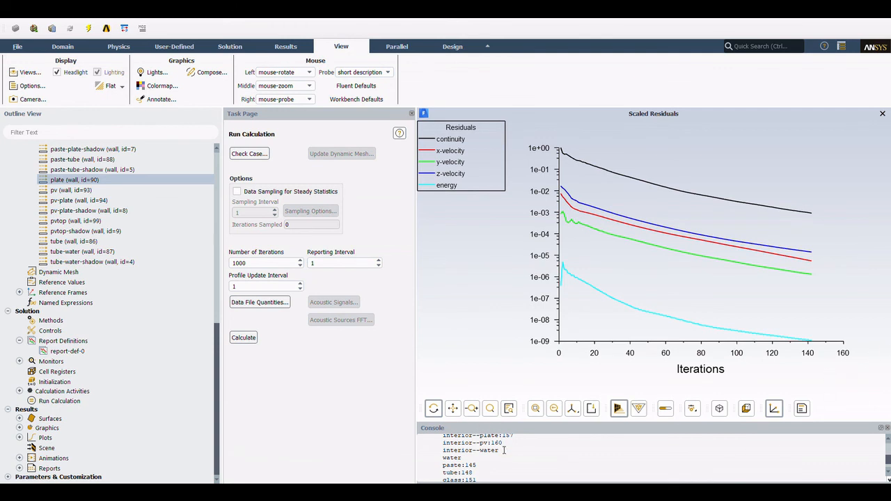
Step: Examine the calculation log in the console and view the report-def-0 definition
scroll(506, 456, up, 10)
scroll(506, 457, down, 3)
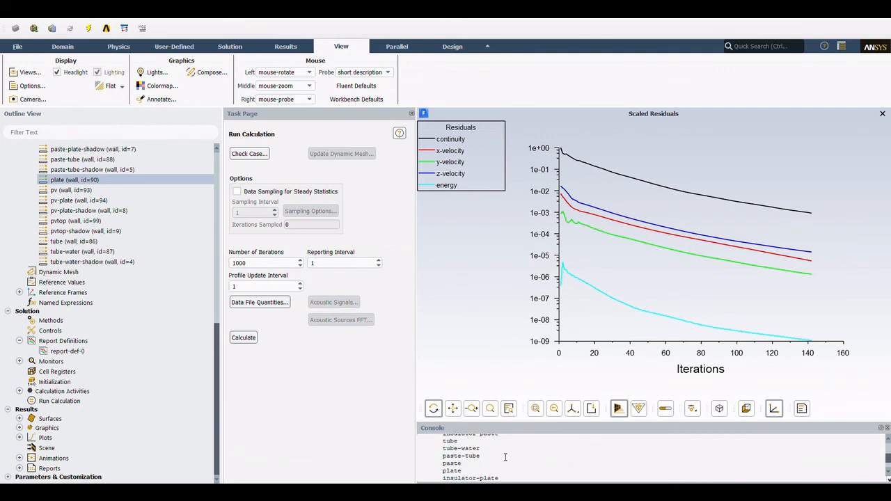
scroll(505, 457, down, 10)
scroll(446, 456, up, 3)
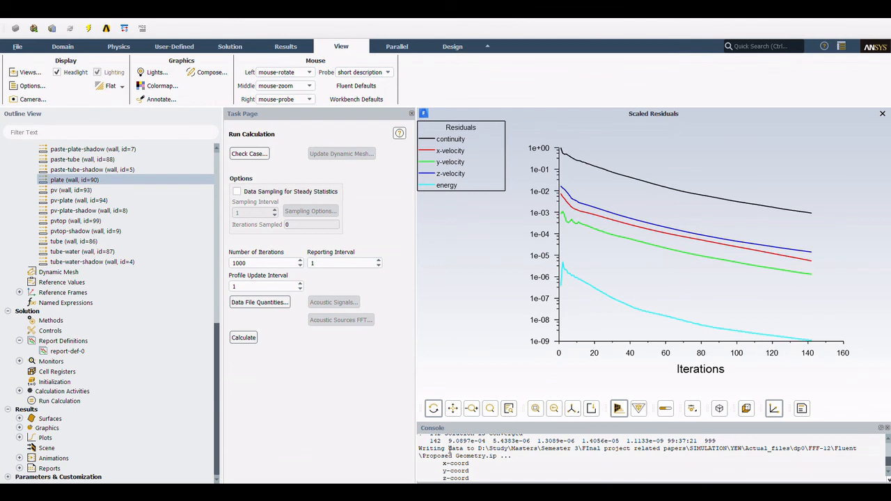
scroll(480, 450, down, 3)
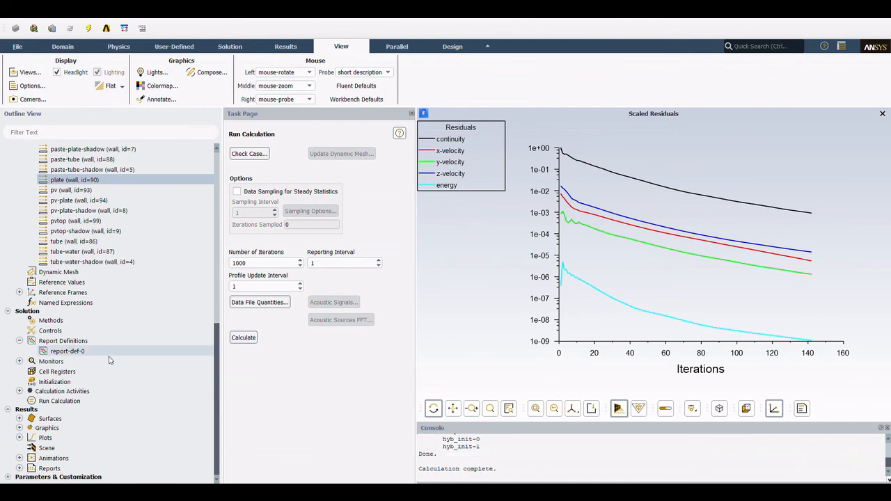
click(69, 351)
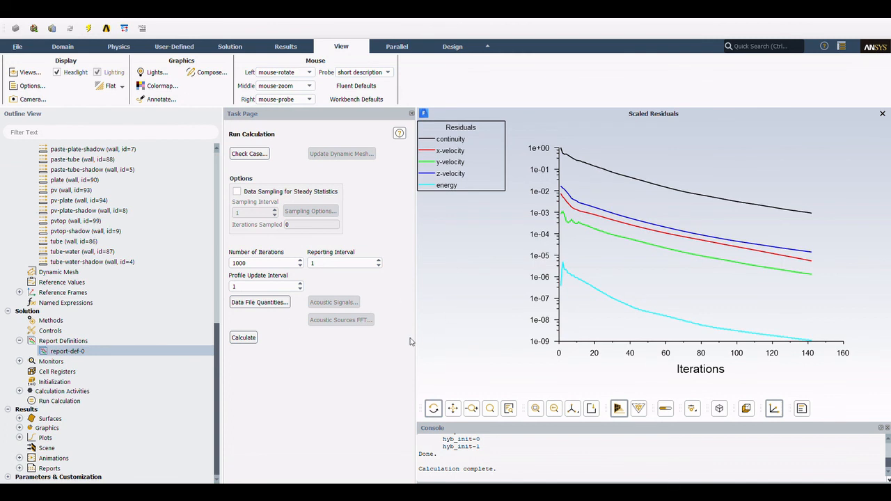
Step: From Workbench, open the Custom Design system's results in CFD-Post and review Line 1's two-point coordinates
click(353, 407)
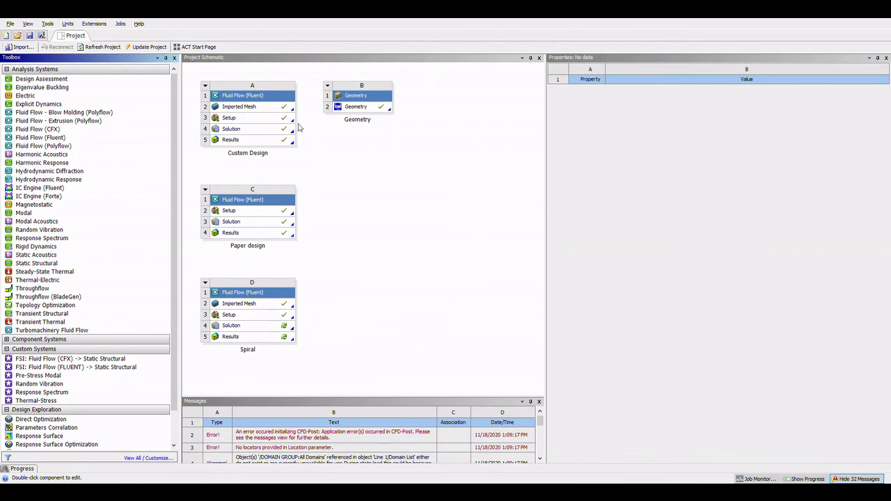
click(244, 142)
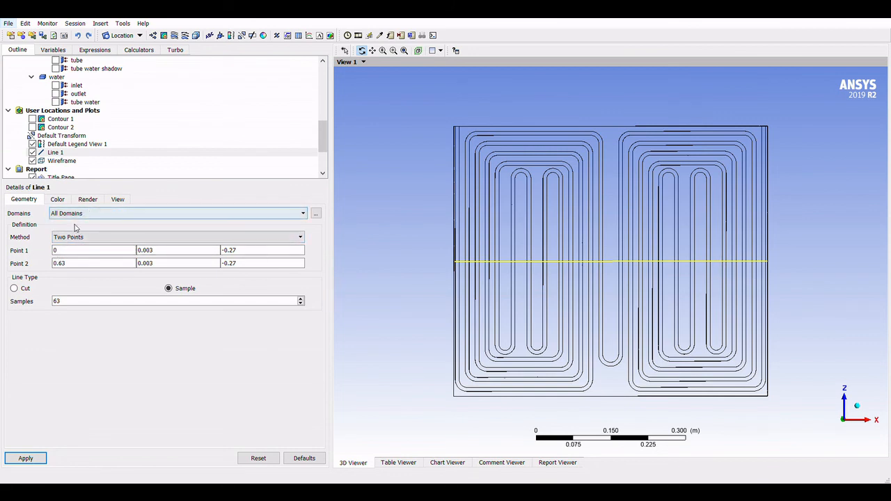
click(63, 252)
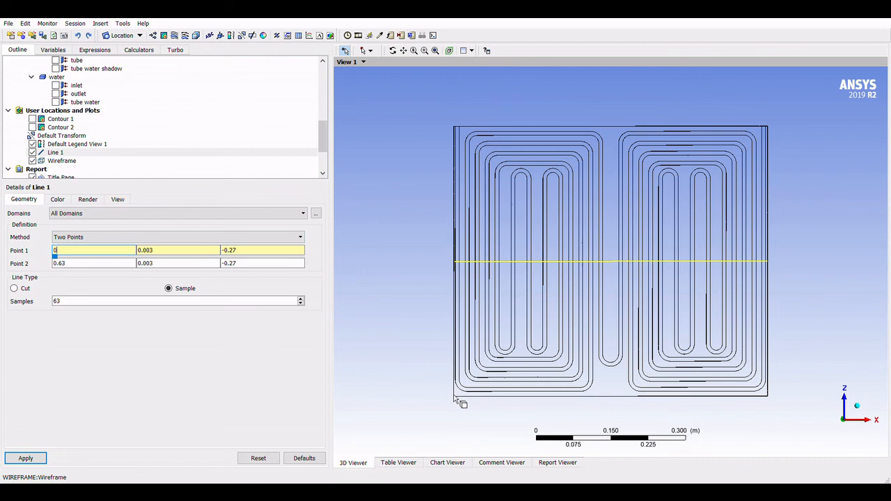
click(256, 252)
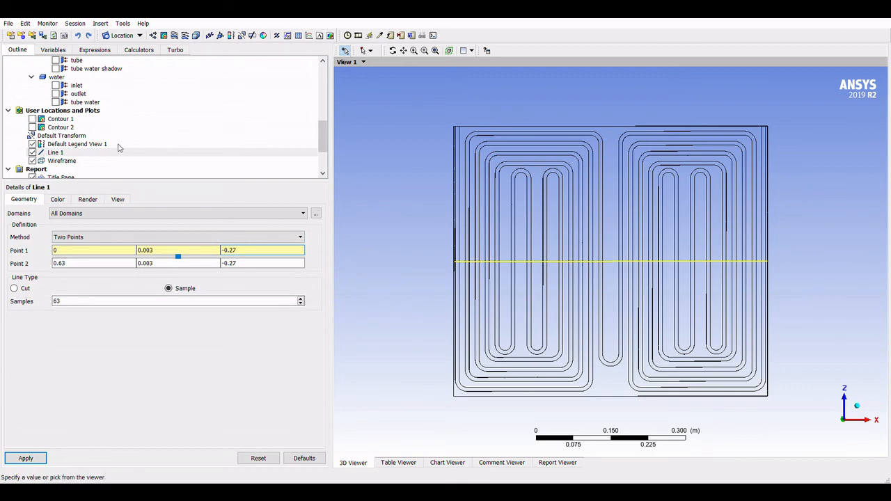
Step: Show the Contour 1 temperature plot on the tube water surface, and hide it again while opening Contour 2's details
scroll(120, 149, down, 1)
click(62, 96)
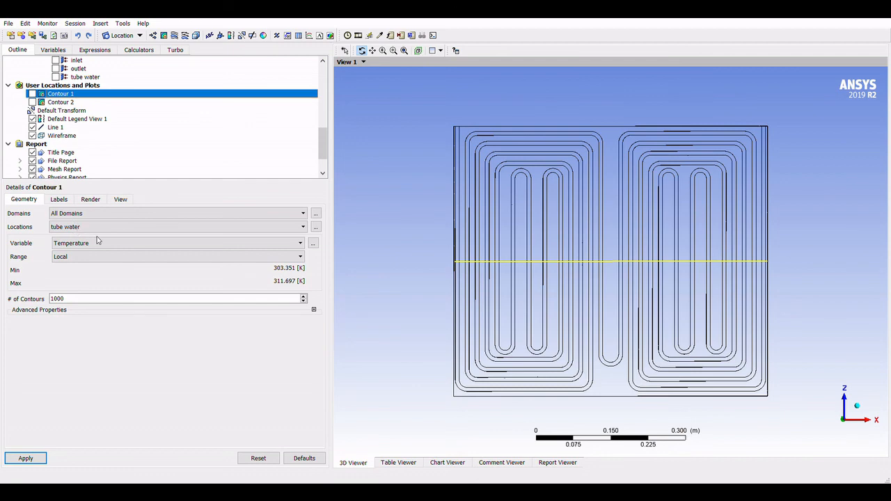
click(33, 93)
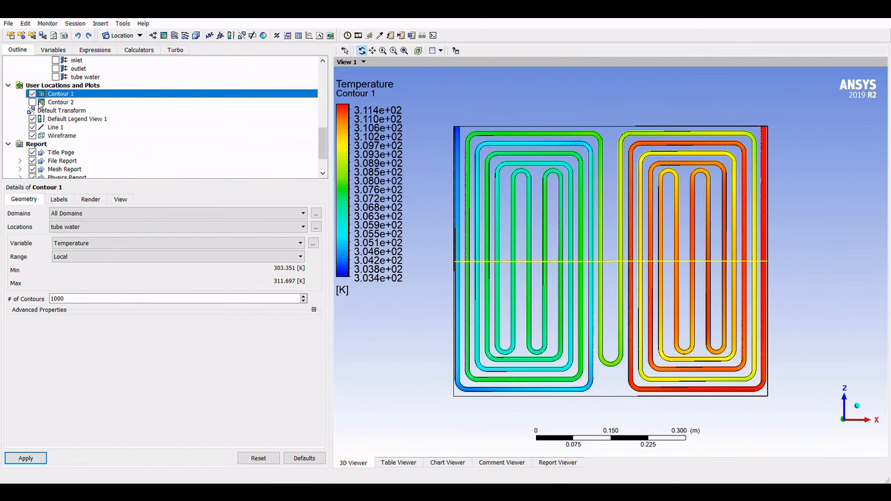
click(60, 103)
click(32, 93)
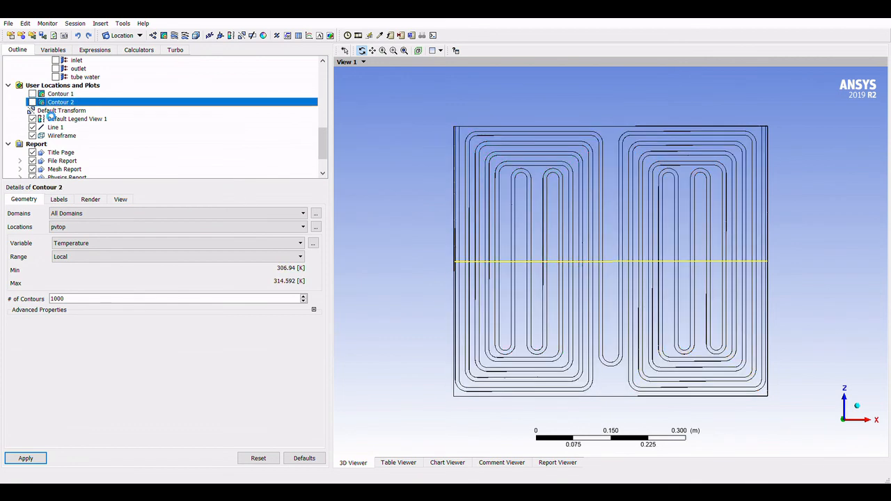
Step: Show the Contour 2 temperature plot on the pvtop surface and look over the outline's plot and report items
click(32, 102)
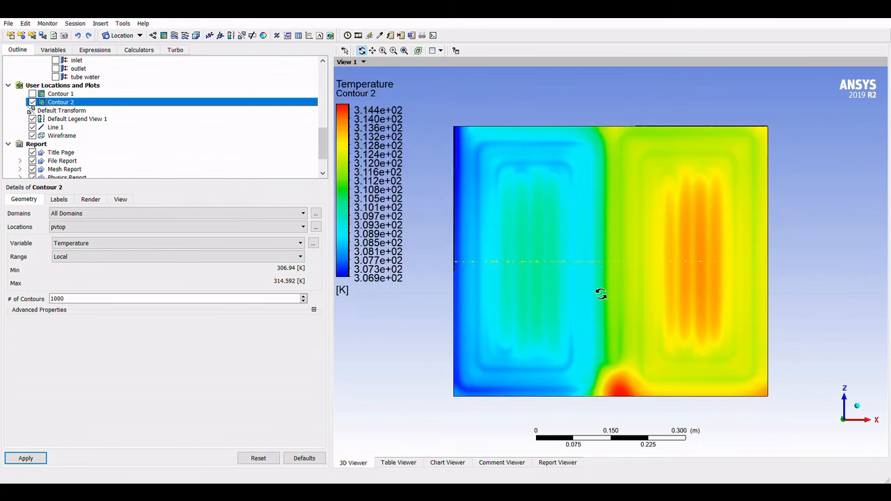
scroll(135, 160, down, 2)
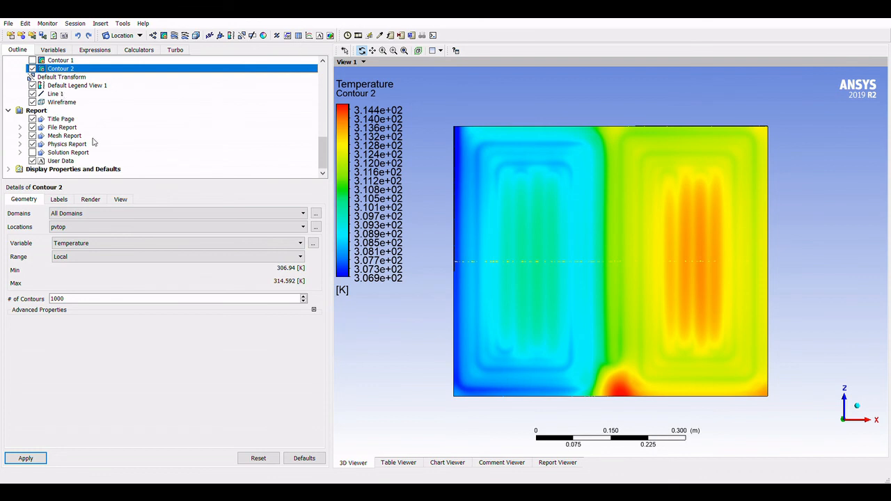
scroll(80, 156, up, 2)
scroll(80, 157, up, 1)
scroll(75, 151, down, 3)
Step: Create an XY line chart named Chart 1 and use Line 1 as the location for Series 1
click(319, 35)
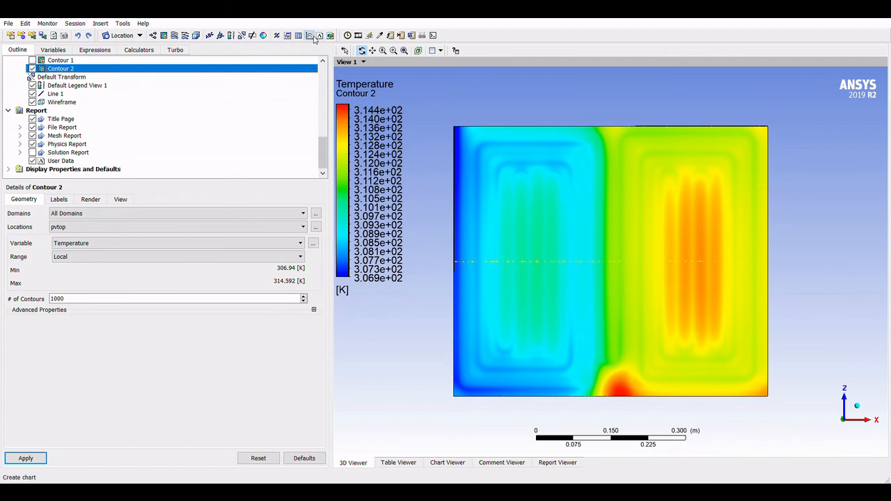
click(336, 78)
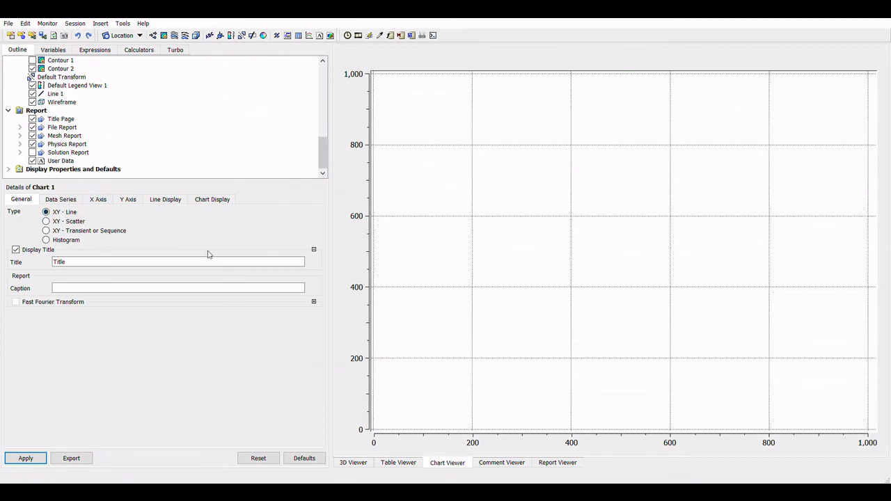
click(61, 200)
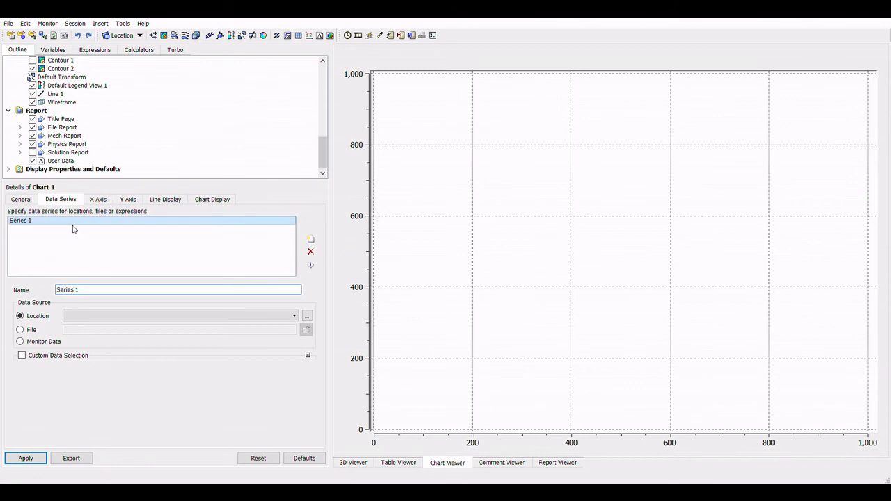
click(294, 317)
click(81, 327)
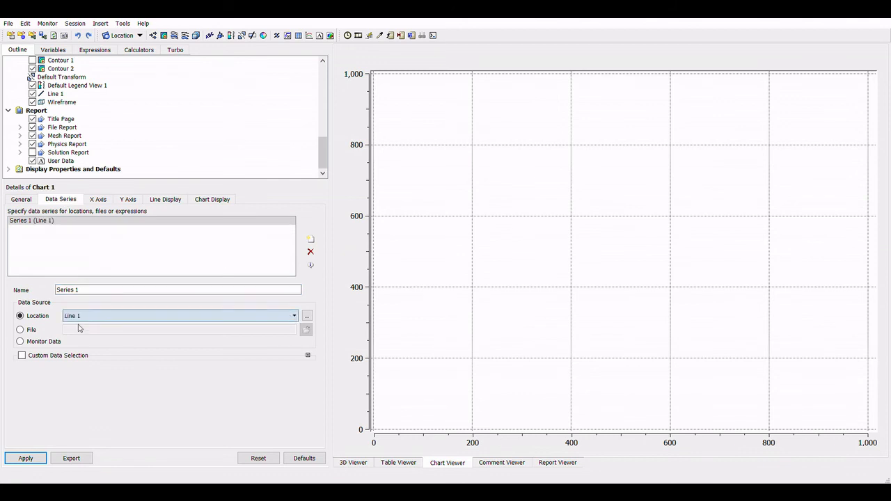
Step: Plot Temperature on the Y axis against X on the X axis, keeping the line and chart display defaults
click(98, 200)
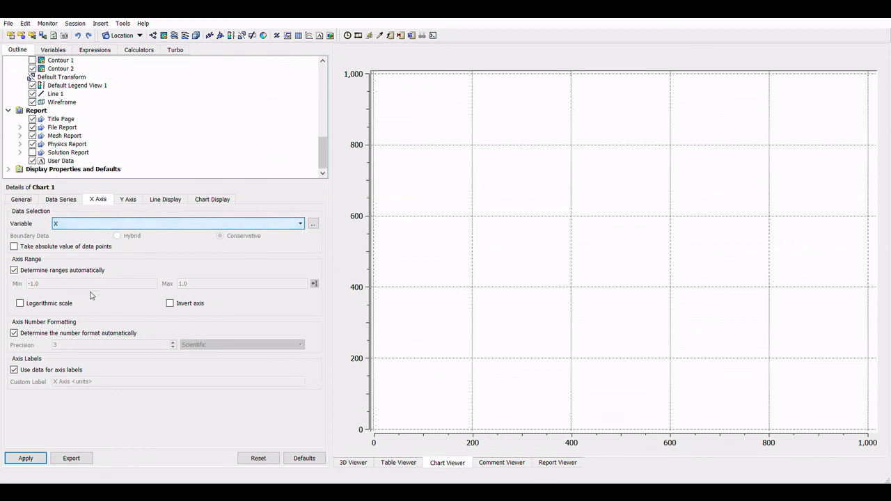
click(123, 201)
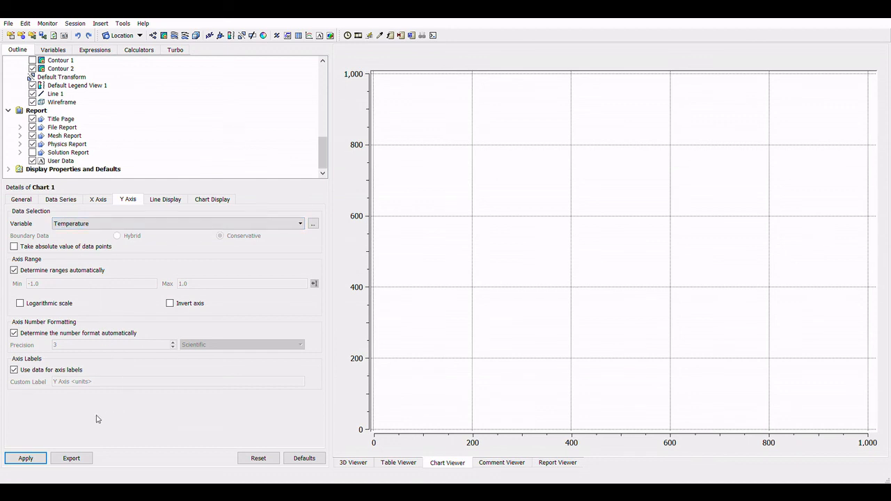
click(159, 199)
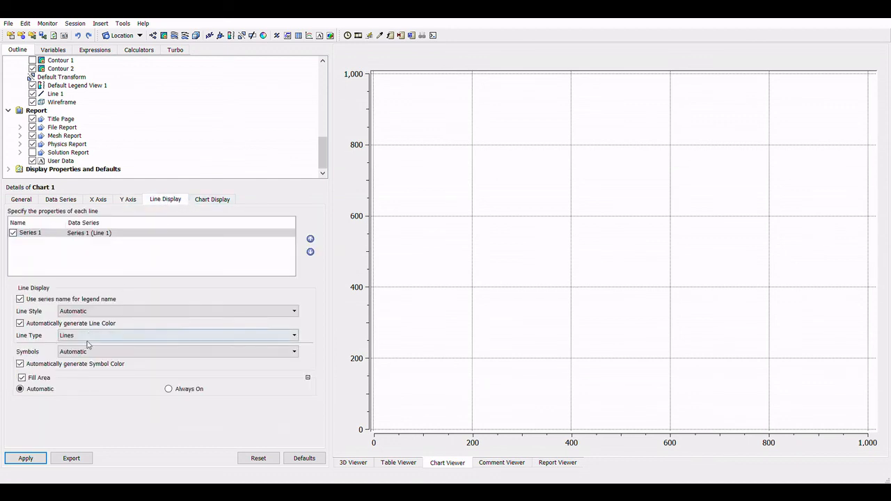
click(203, 200)
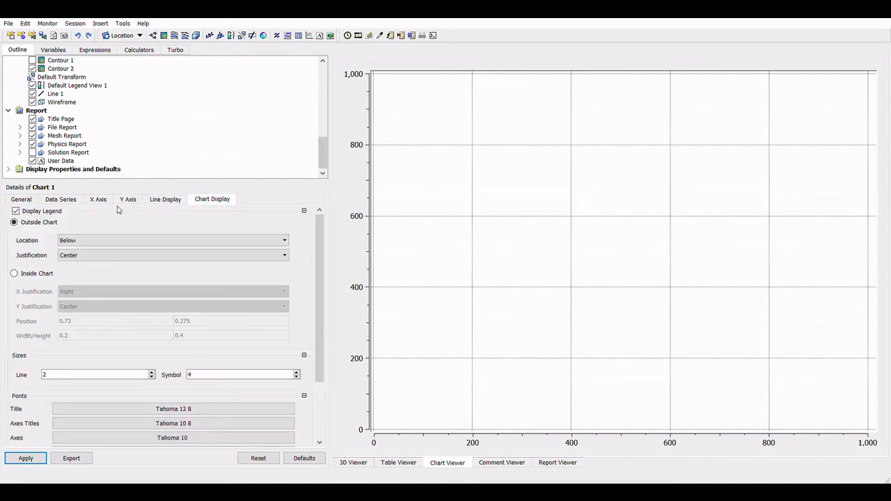
click(38, 458)
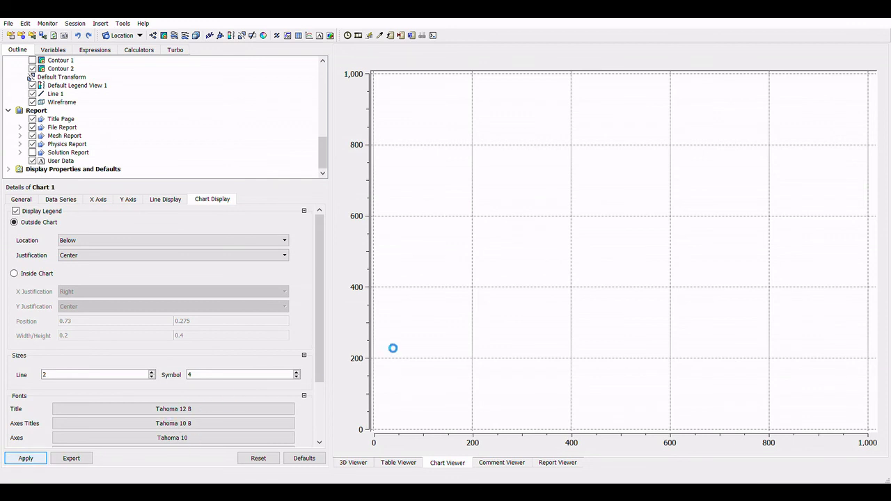